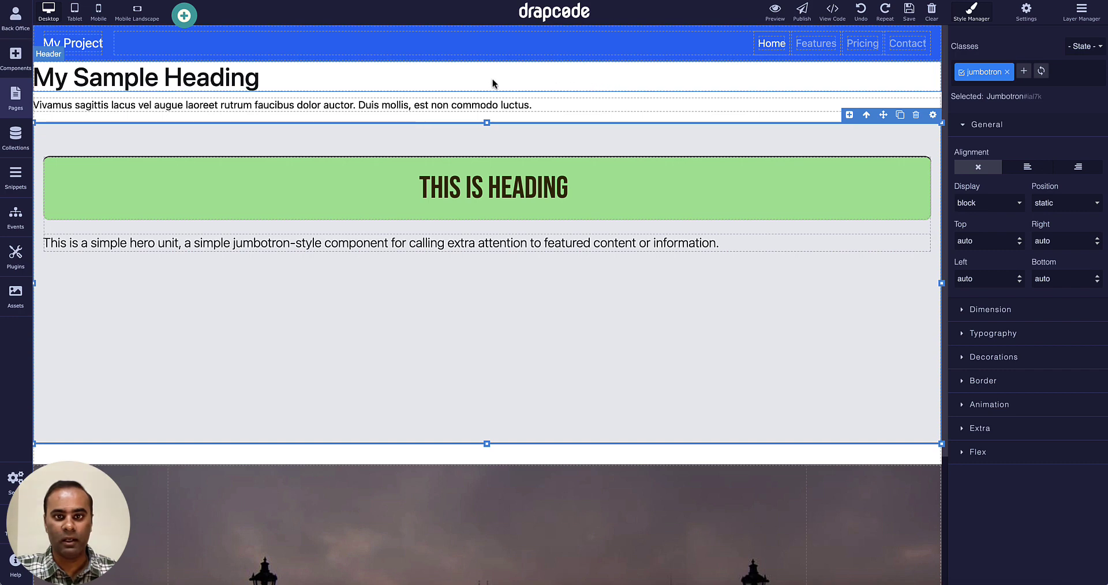
Point the Features navigation link to the Dummy page.
{"action": "left_click", "coordinate": [779, 56]}
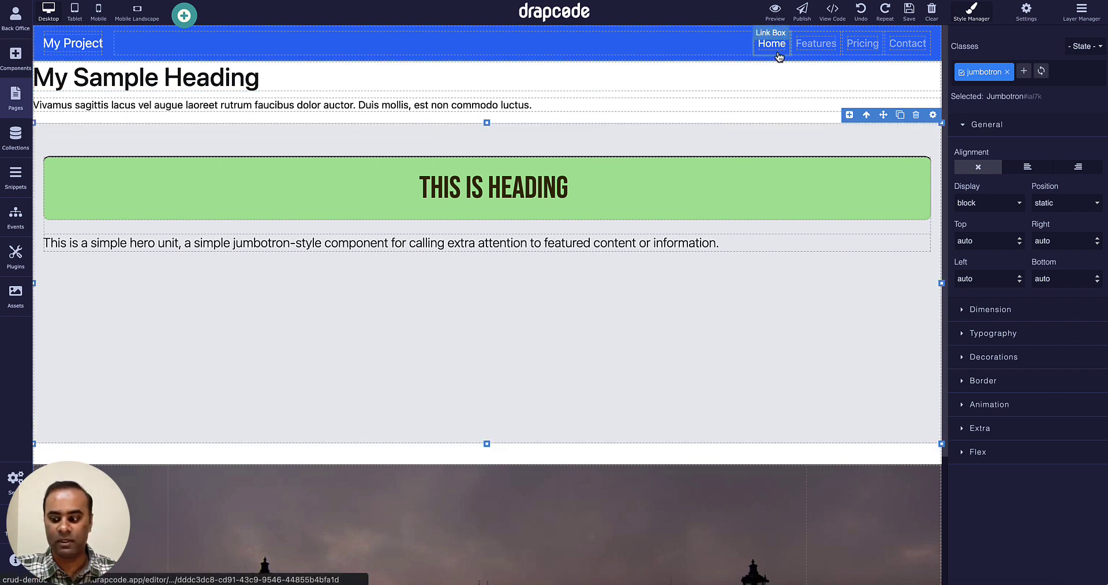
{"action": "left_click", "coordinate": [809, 54]}
{"action": "left_click", "coordinate": [837, 67]}
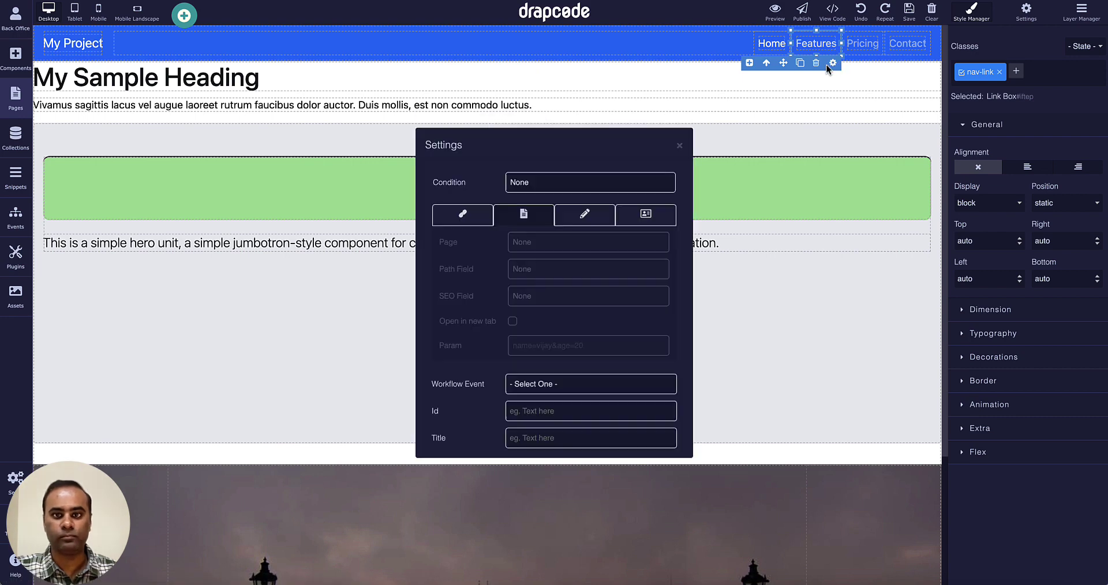
{"action": "left_click", "coordinate": [557, 244]}
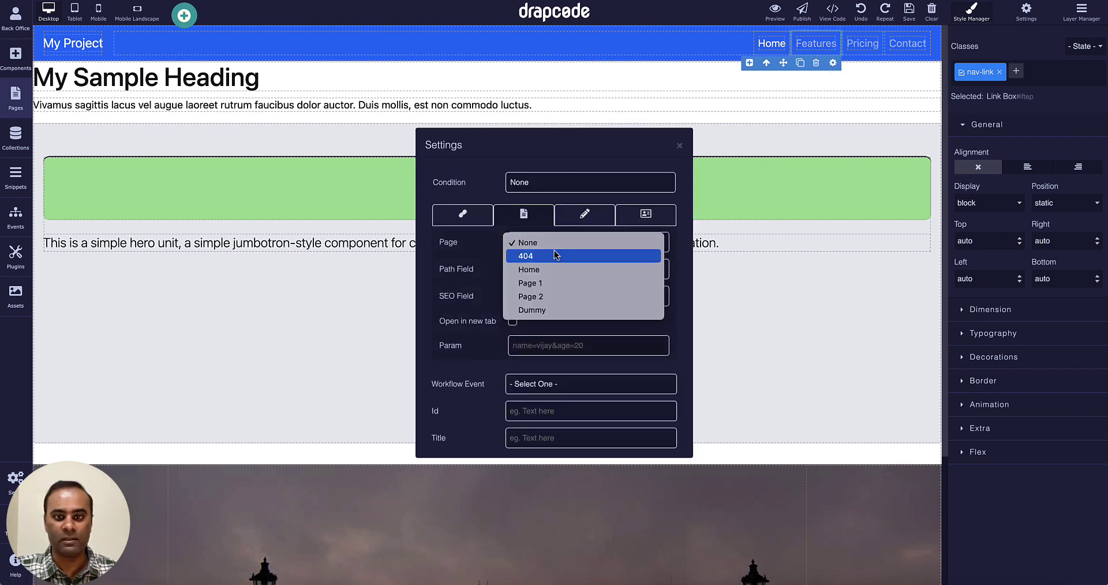
{"action": "left_click", "coordinate": [557, 314]}
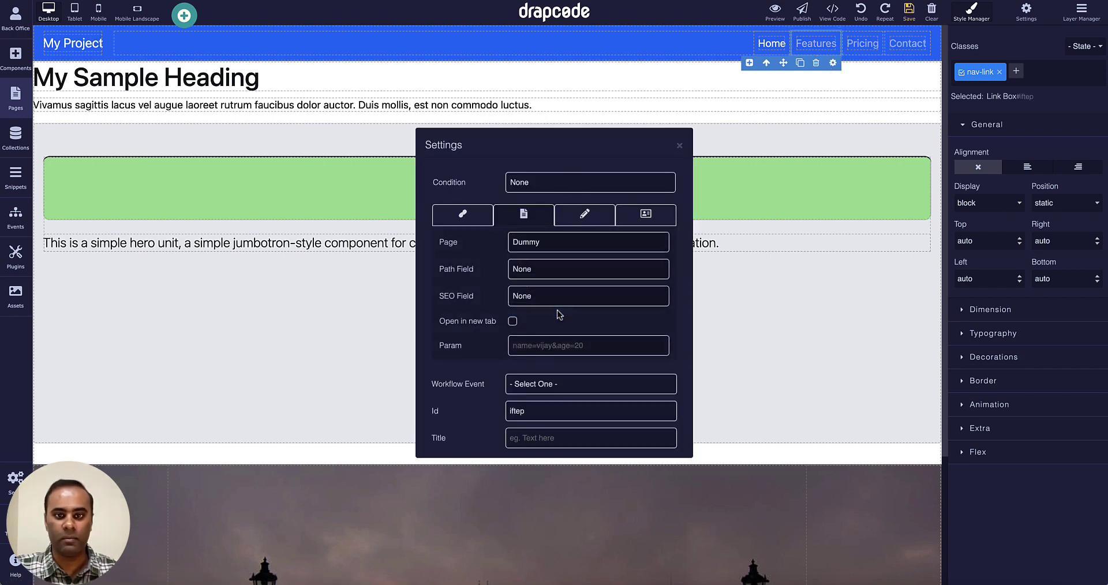
{"action": "left_click", "coordinate": [680, 145]}
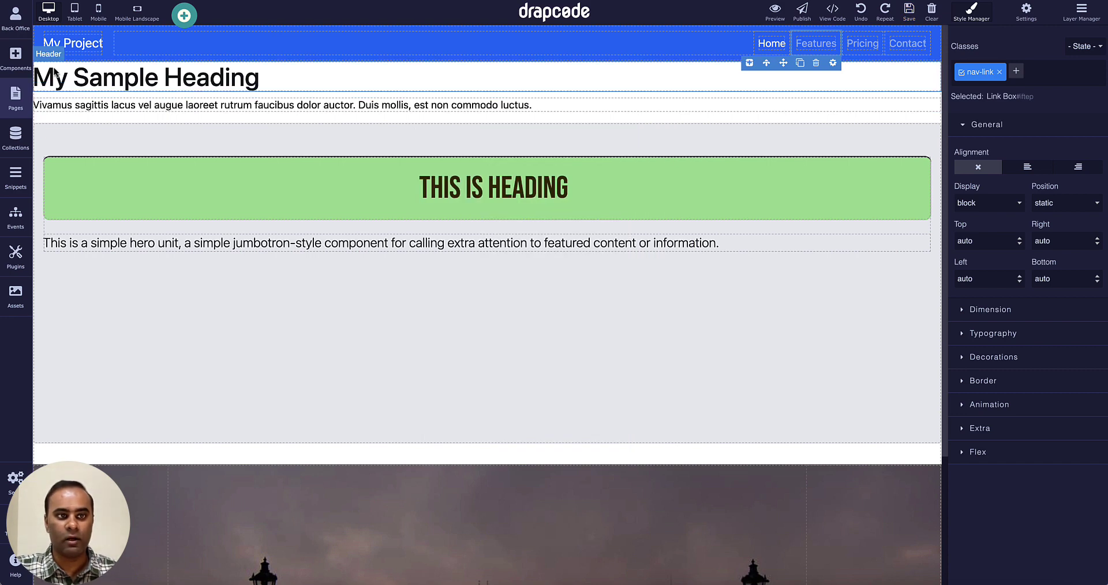
Add a 'TAKE ME TO DUMMY PAGE' link in the green heading that opens the Dummy page.
{"action": "left_click", "coordinate": [15, 56]}
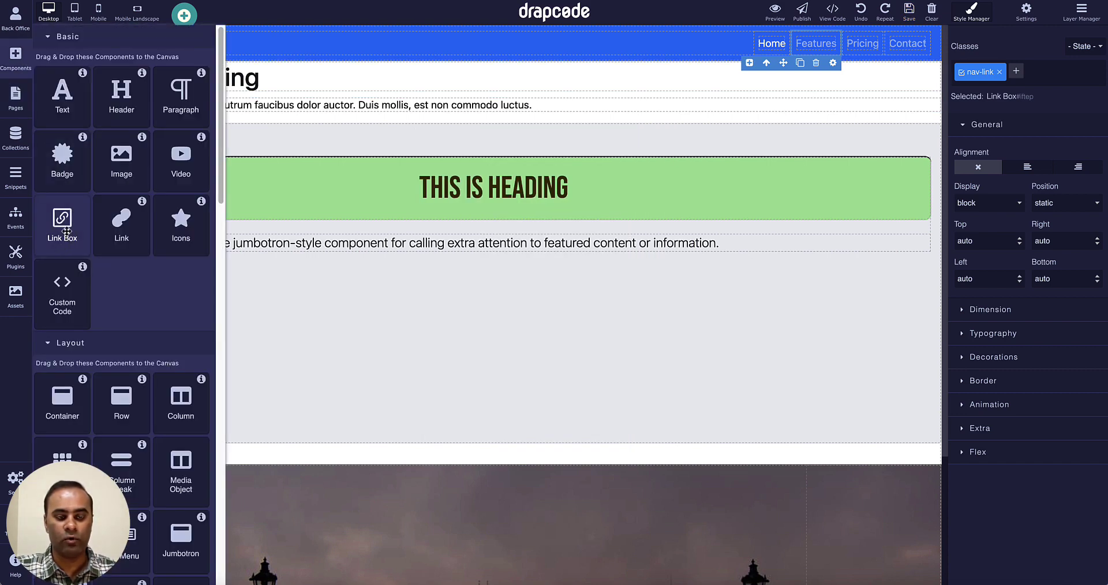
{"action": "left_click_drag", "start_coordinate": [121, 222], "coordinate": [290, 168]}
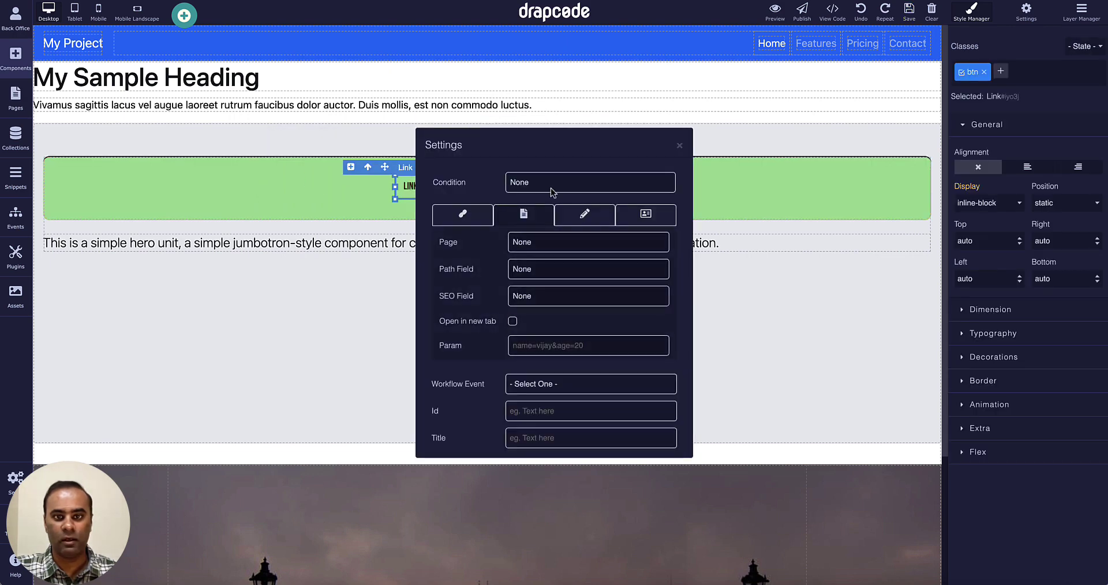
{"action": "left_click", "coordinate": [555, 249]}
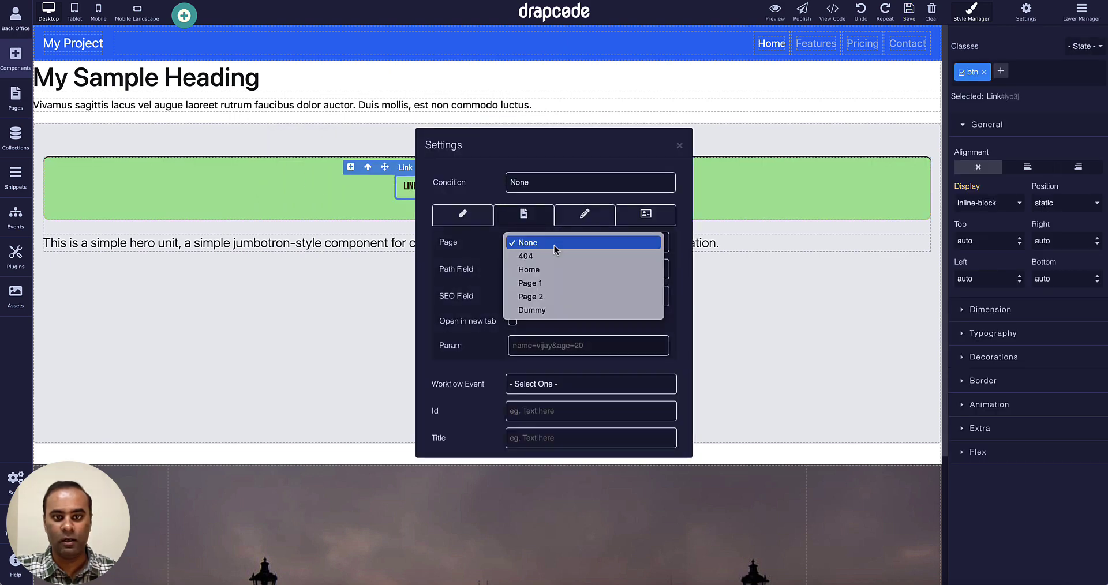
{"action": "left_click", "coordinate": [550, 310]}
{"action": "left_click", "coordinate": [679, 146]}
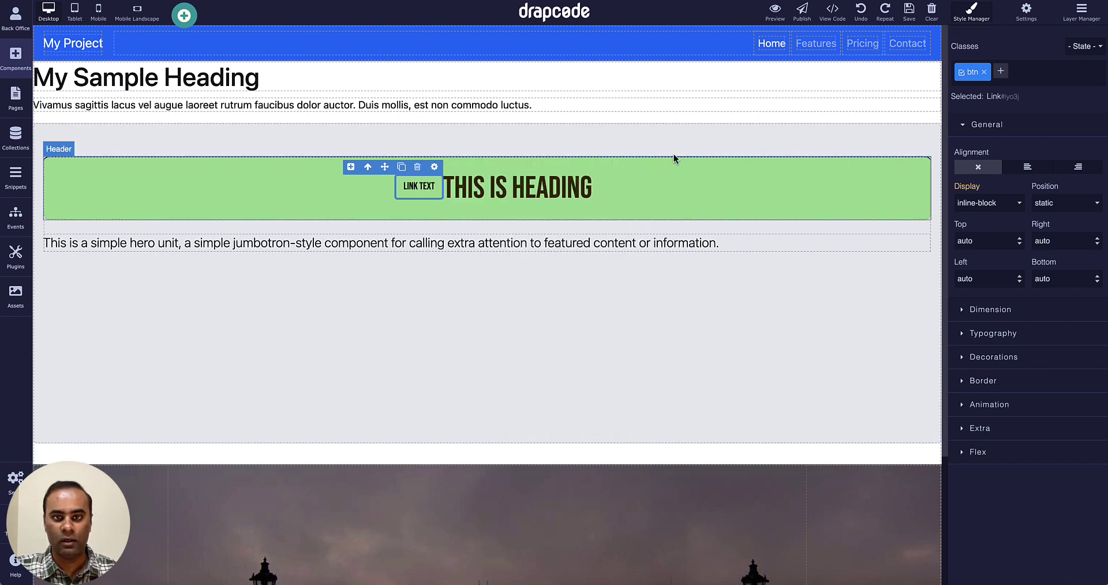
{"action": "double_click", "coordinate": [429, 193]}
{"action": "key", "text": "BackSpace"}
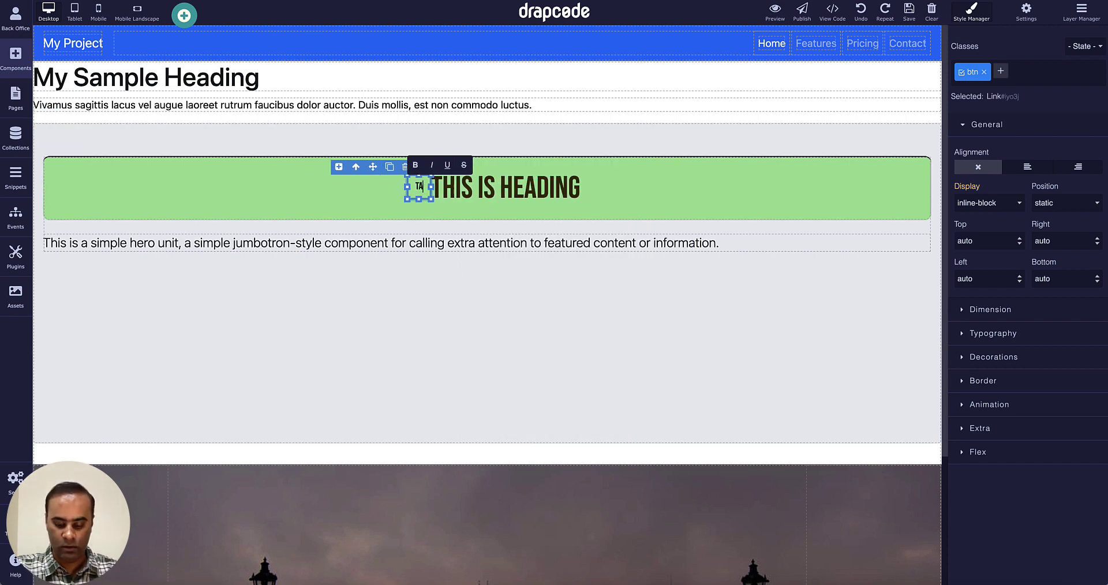
{"action": "type", "text": "TAKE ME TO DUM"}
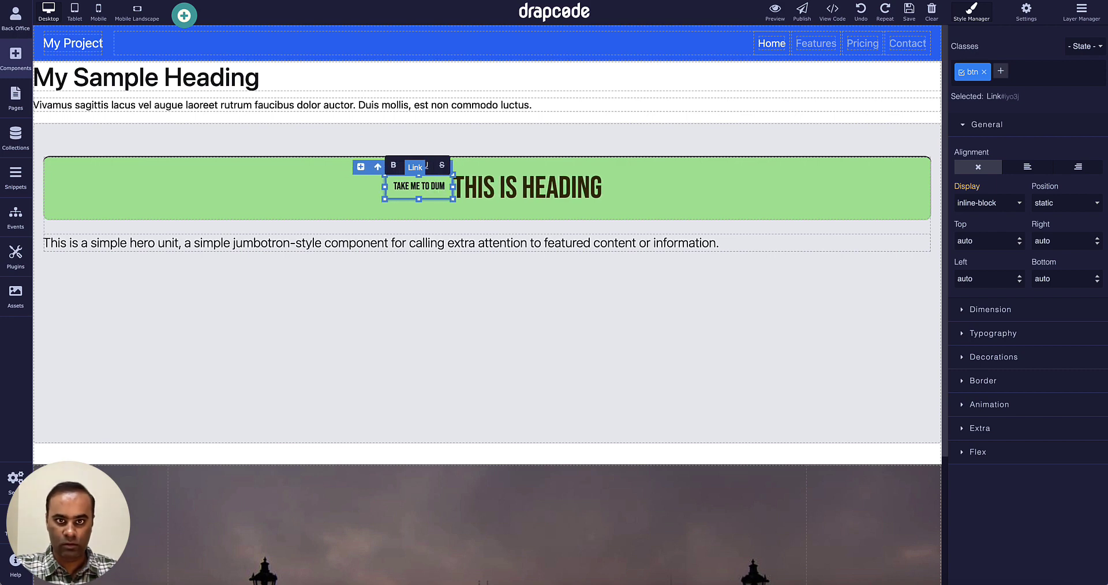
{"action": "type", "text": "MY PAGE"}
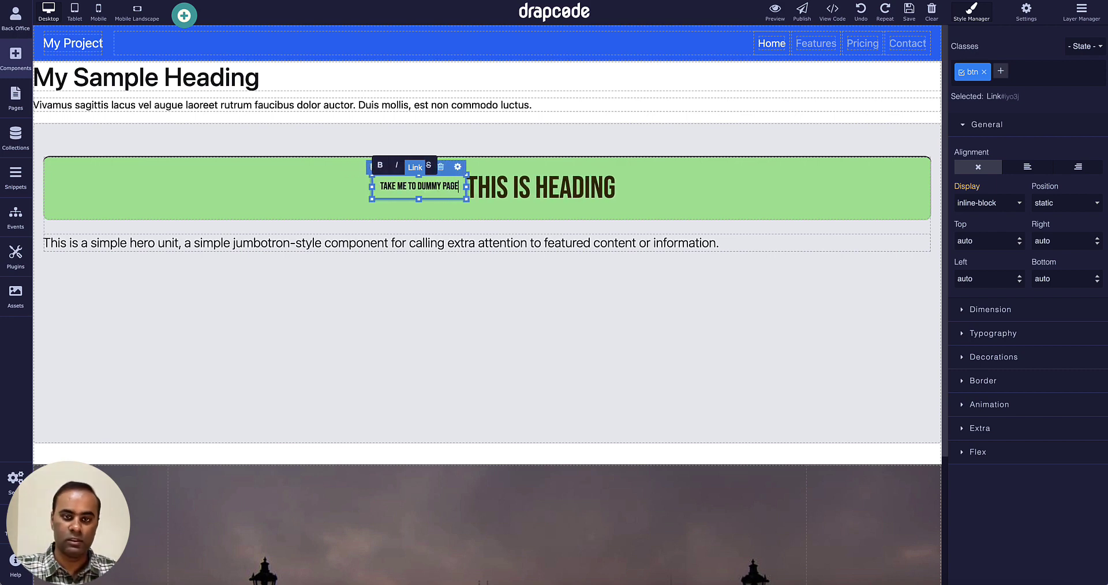
{"action": "left_click", "coordinate": [678, 128]}
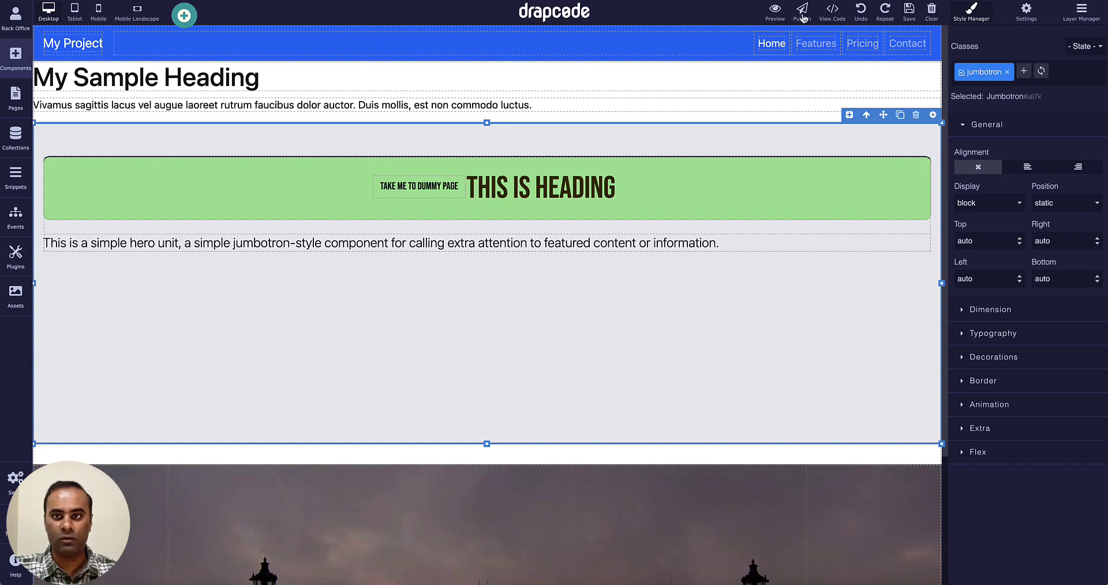
{"action": "left_click", "coordinate": [775, 12]}
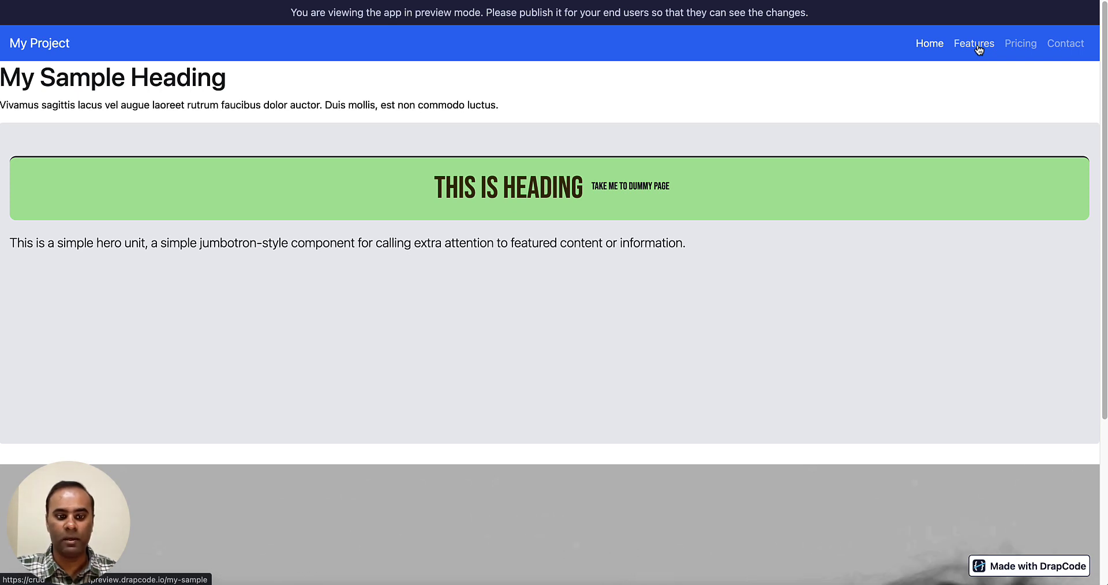
{"action": "left_click", "coordinate": [980, 50]}
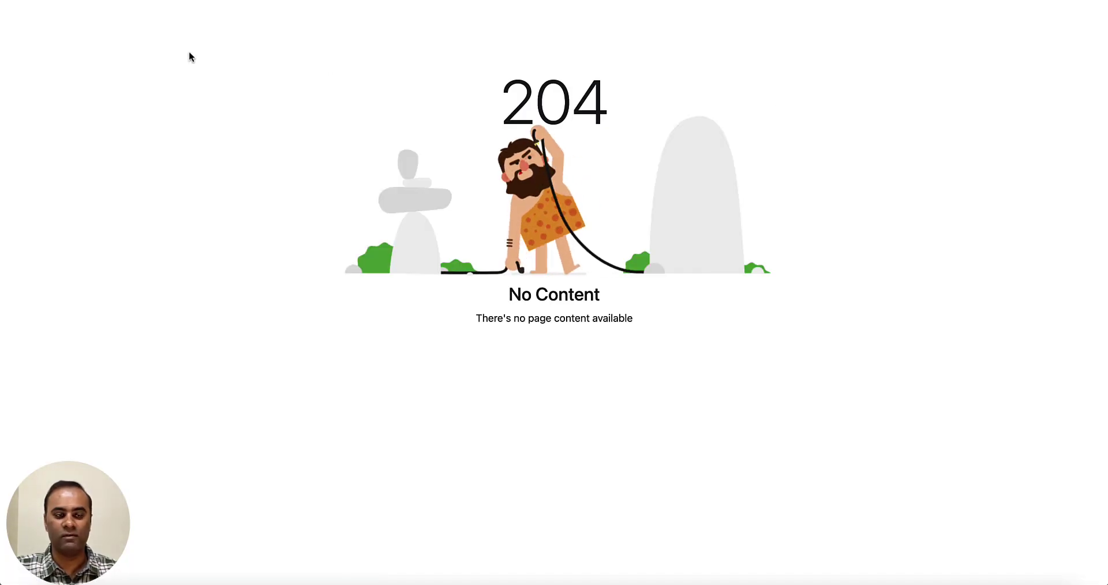
{"action": "key", "text": "super+bracketleft"}
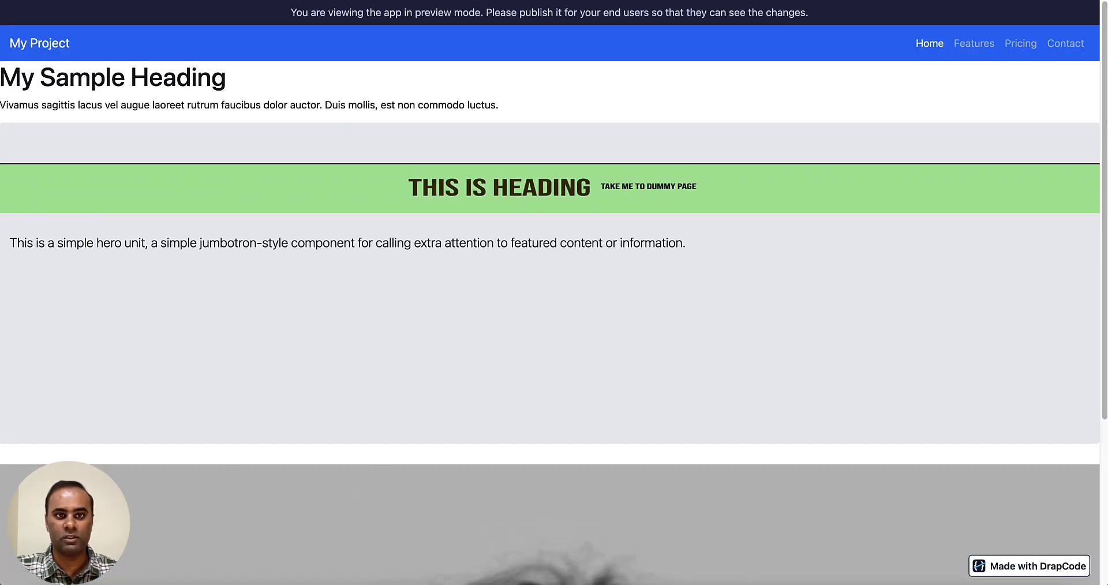
{"action": "left_click", "coordinate": [623, 191]}
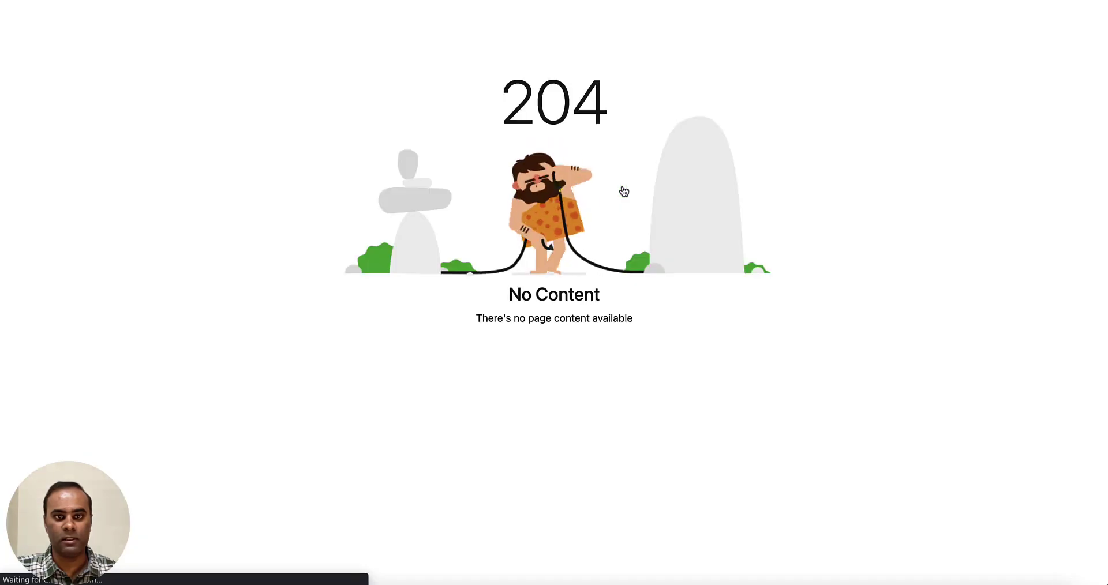
{"action": "key", "text": "super+w"}
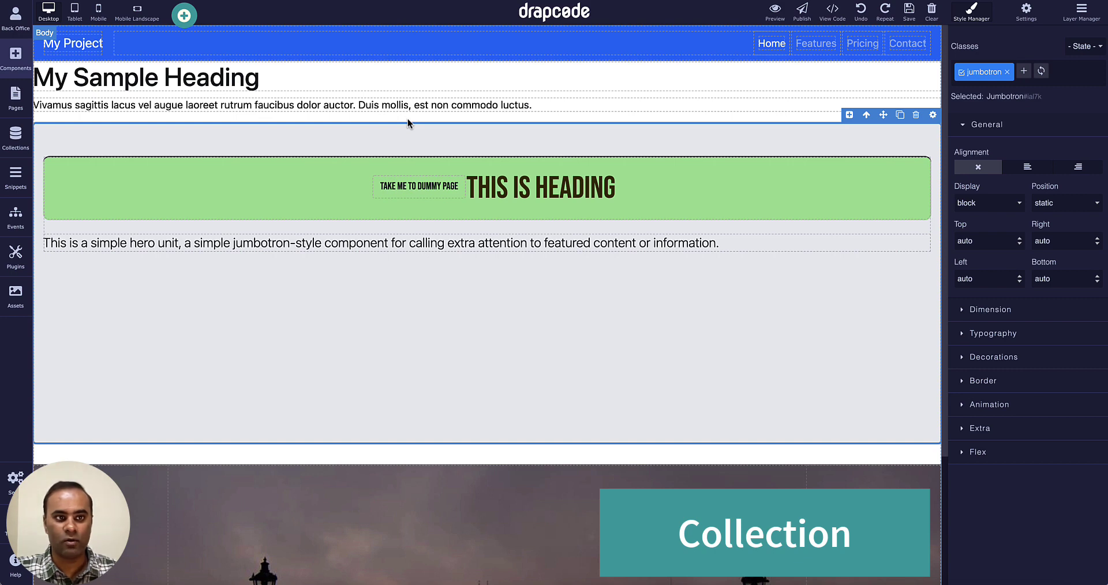
Start a new collection from Collections and enter 'Product' as its name.
{"action": "left_click", "coordinate": [16, 136]}
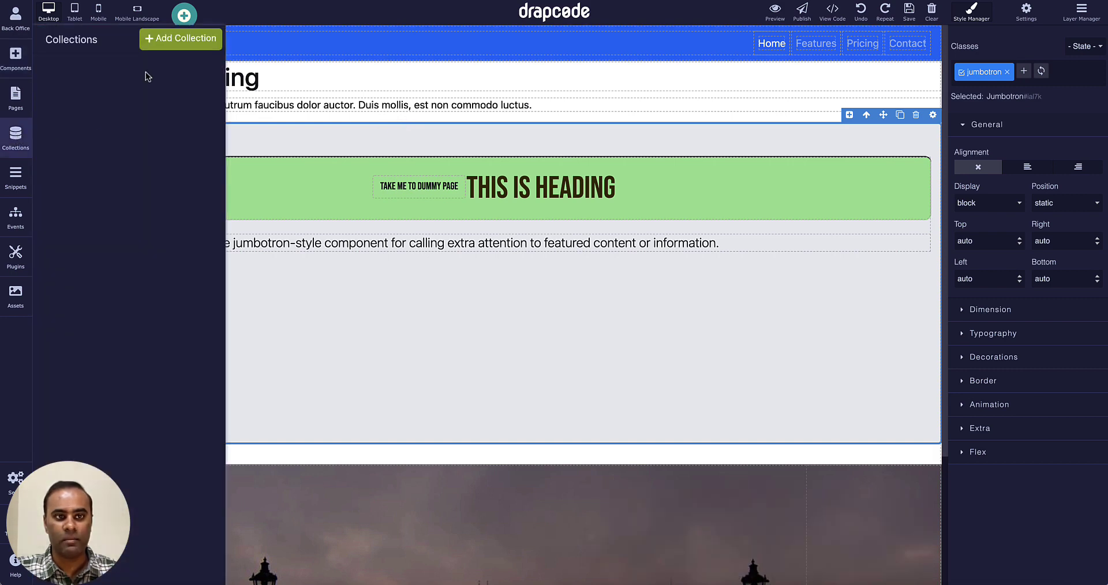
{"action": "left_click", "coordinate": [166, 46]}
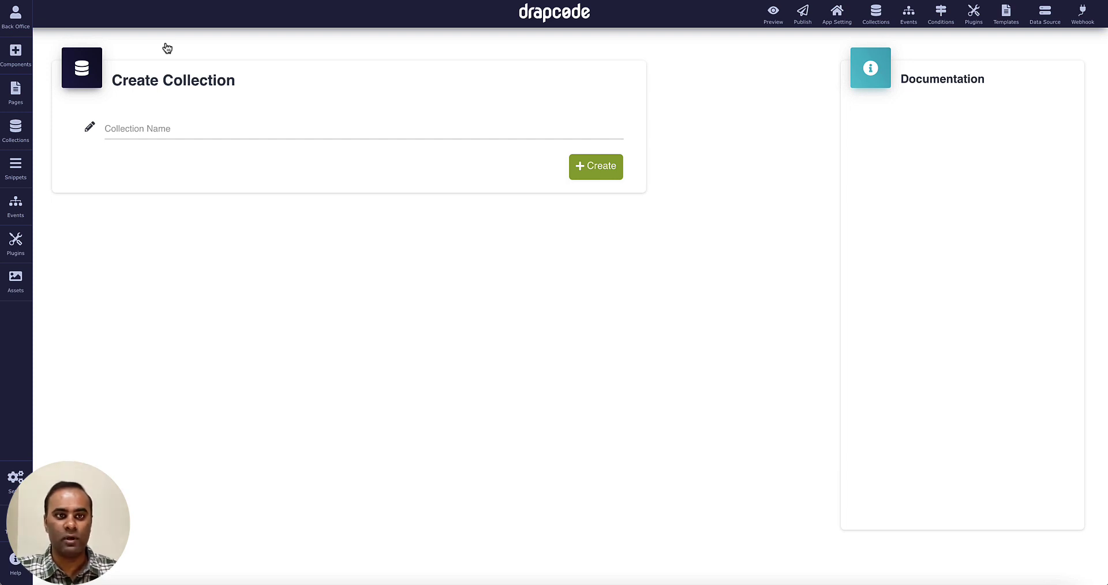
{"action": "left_click", "coordinate": [233, 129]}
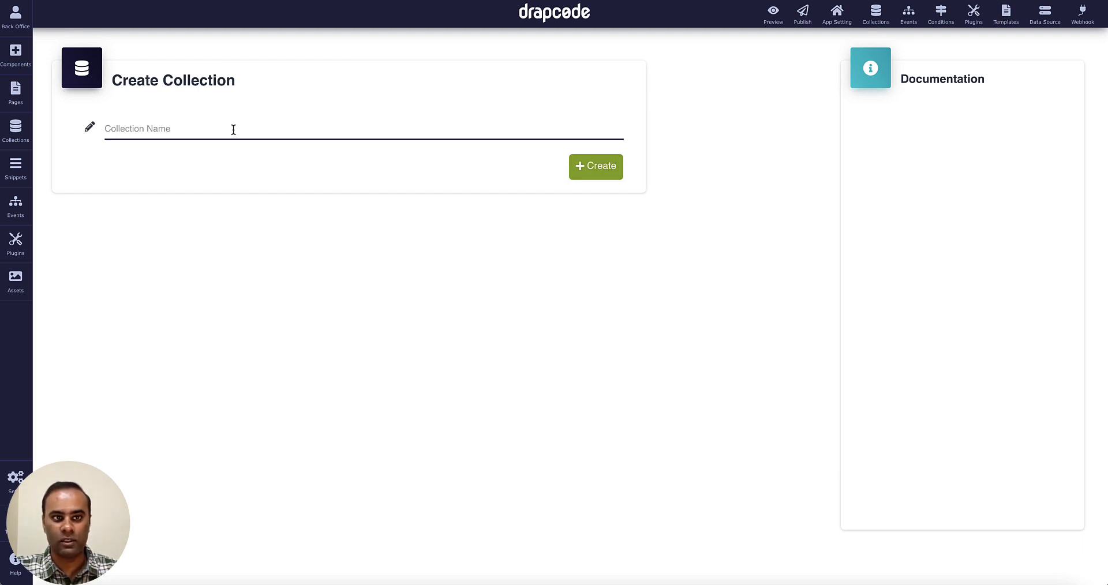
{"action": "type", "text": "Product"}
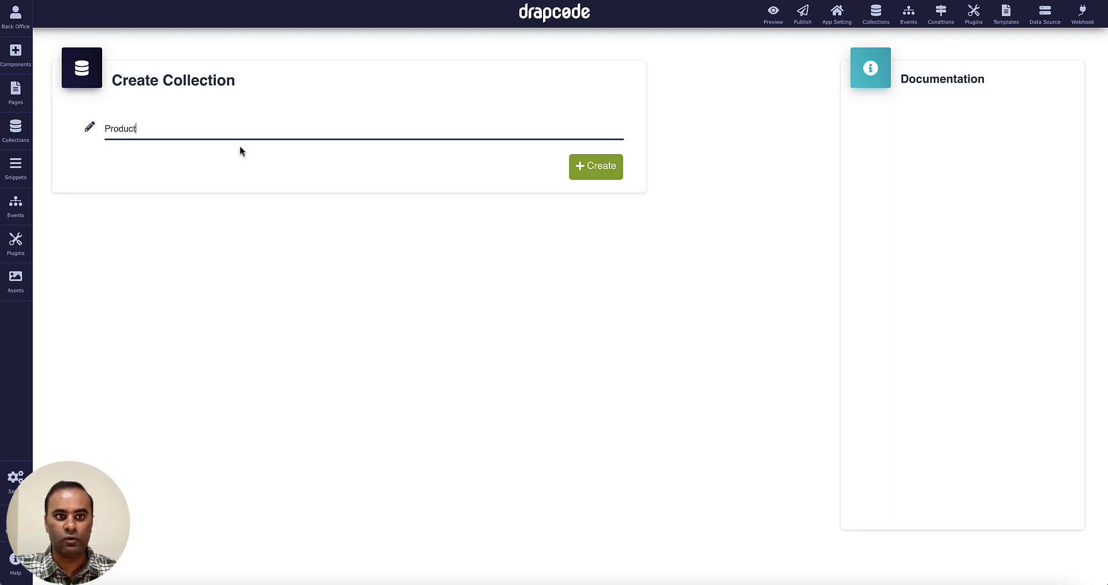
Create the Product collection and add a Text field called Name.
{"action": "left_click", "coordinate": [591, 172]}
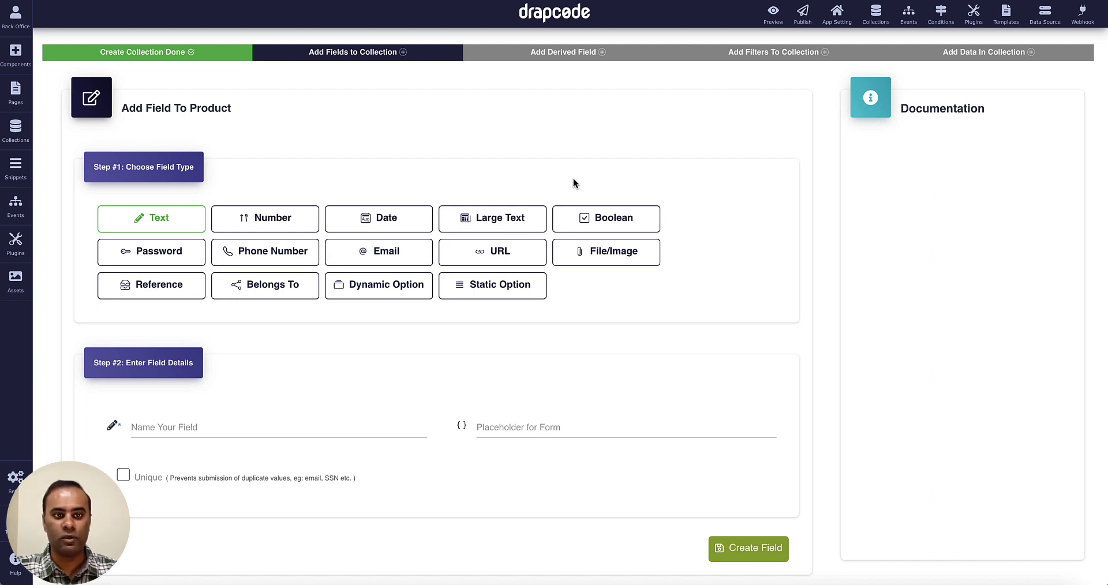
{"action": "scroll", "coordinate": [573, 180], "scroll_direction": "down", "scroll_amount": 1}
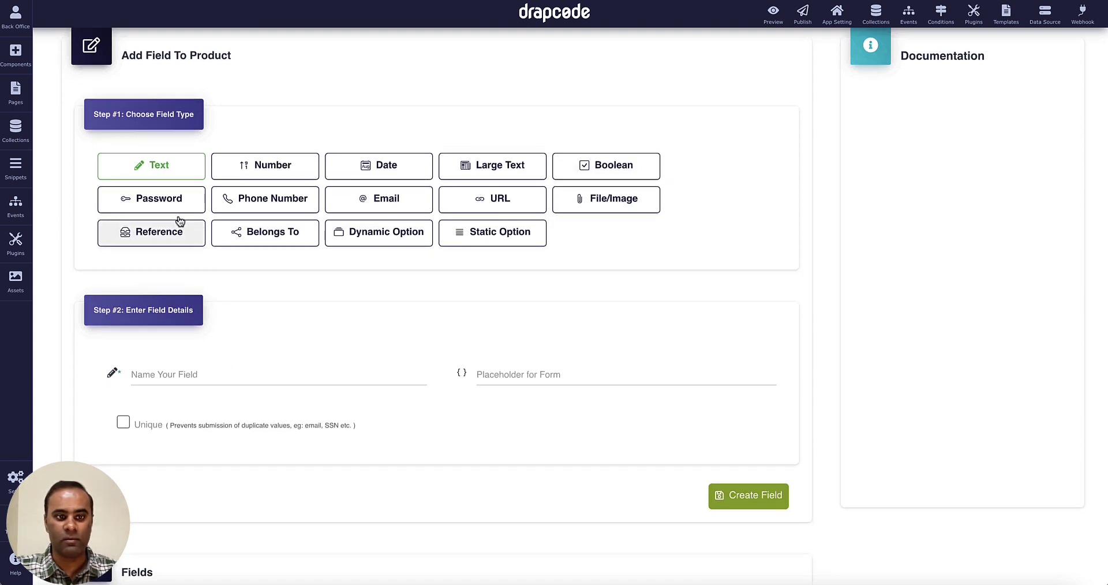
{"action": "left_click", "coordinate": [155, 170]}
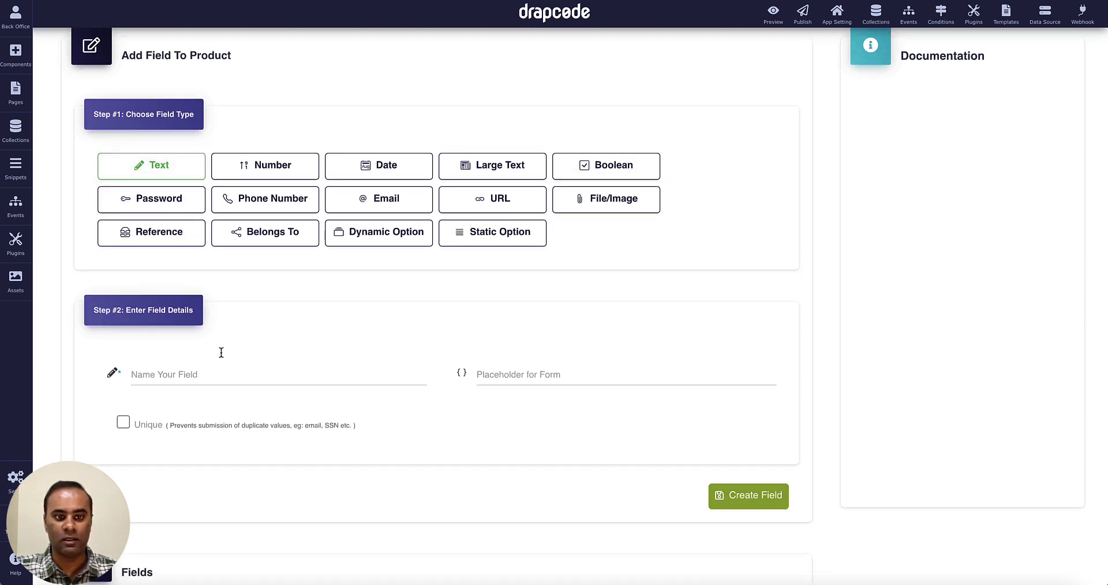
{"action": "left_click", "coordinate": [220, 374]}
{"action": "type", "text": "Name"}
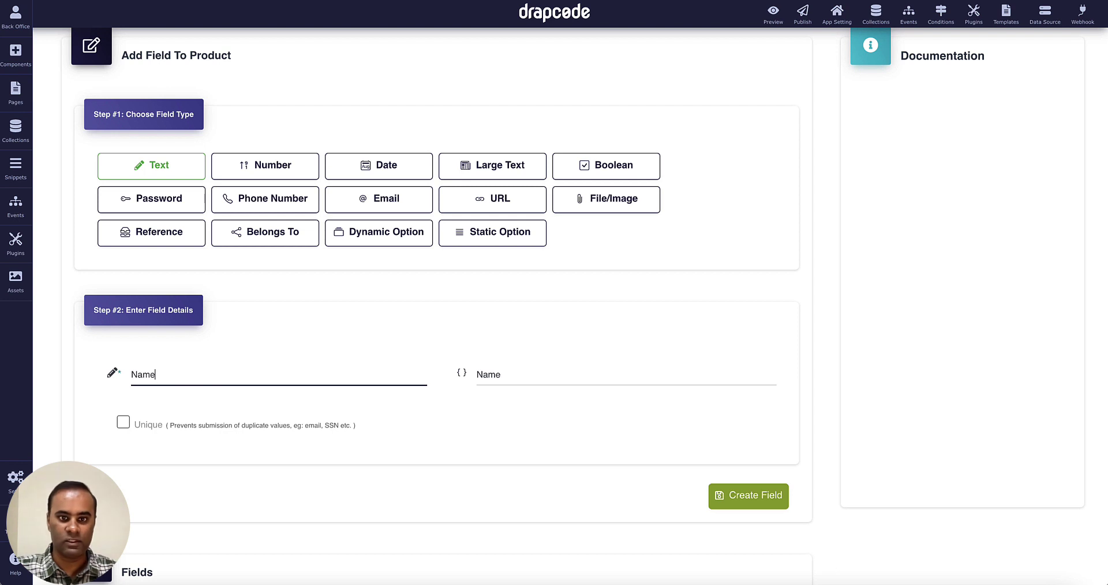
{"action": "left_click", "coordinate": [718, 500]}
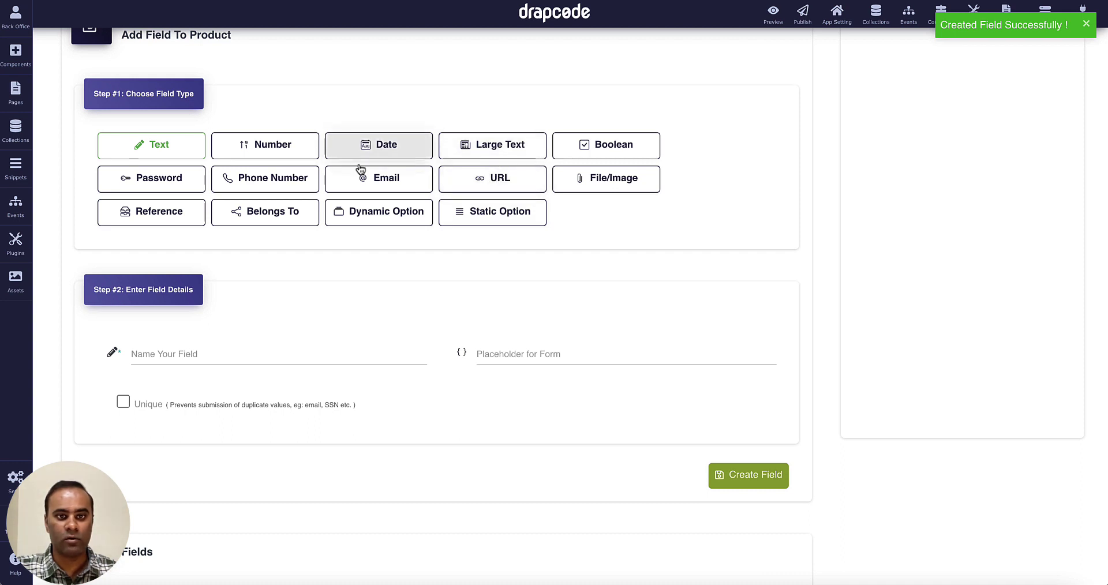
Add a Large Text Description field and a Date field named Manufacturing Date.
{"action": "left_click", "coordinate": [495, 145]}
{"action": "scroll", "coordinate": [404, 291], "scroll_direction": "down", "scroll_amount": 1}
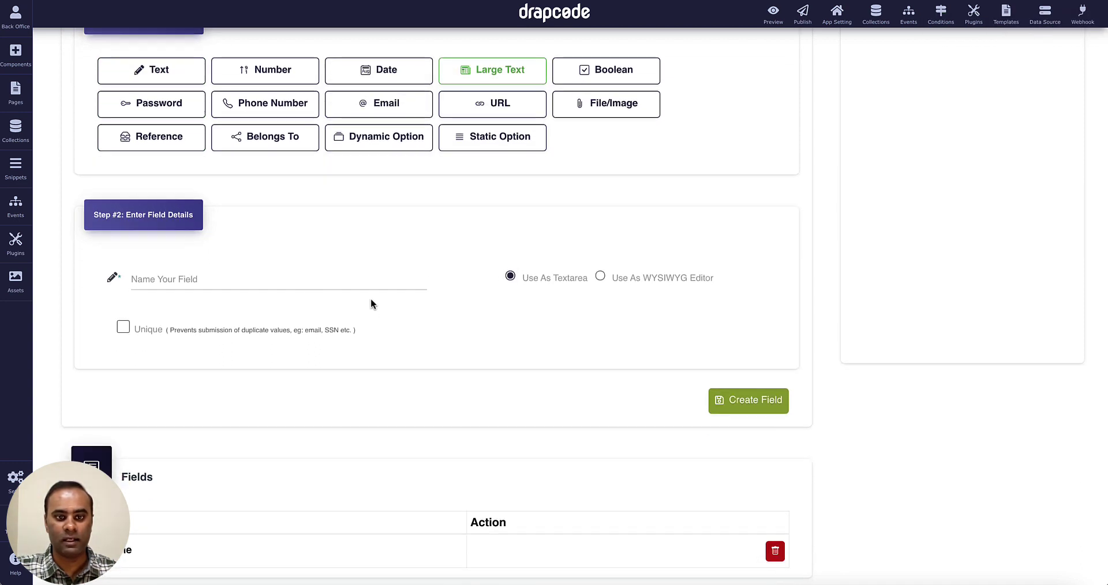
{"action": "left_click", "coordinate": [369, 279]}
{"action": "type", "text": "De"}
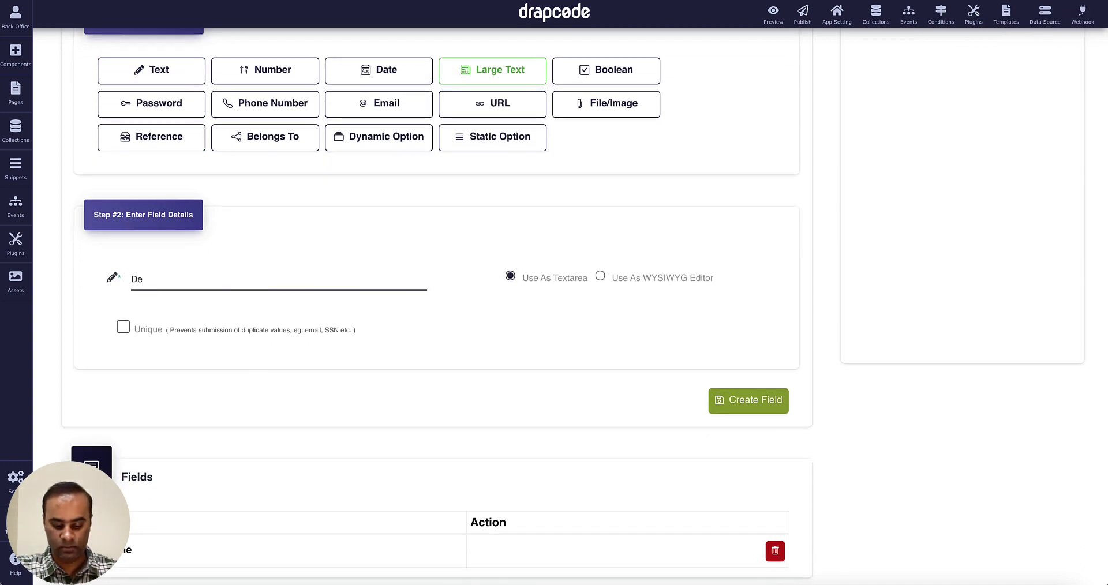
{"action": "type", "text": "scription"}
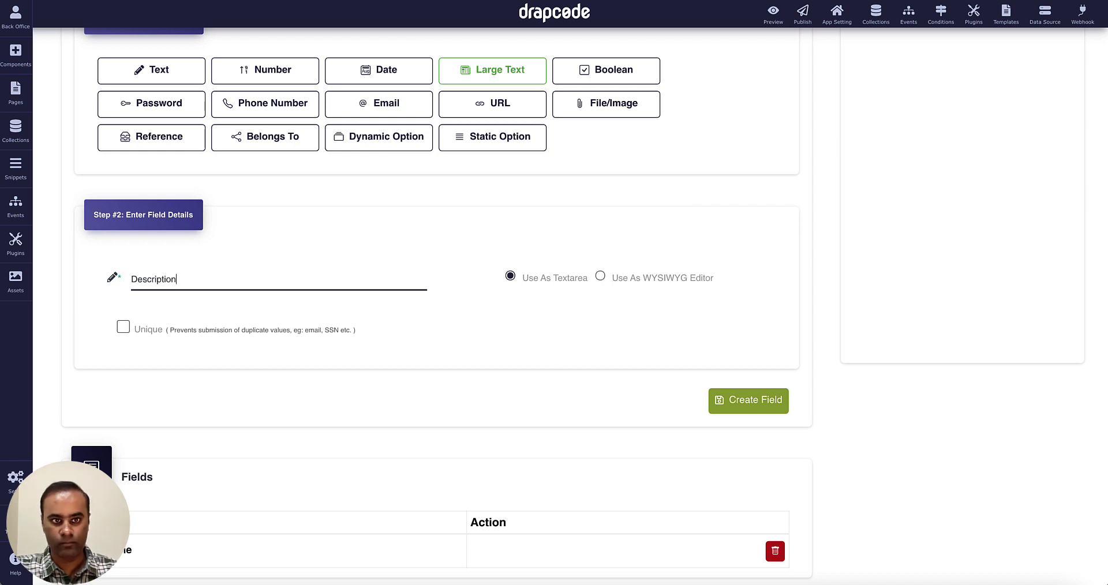
{"action": "left_click", "coordinate": [730, 408]}
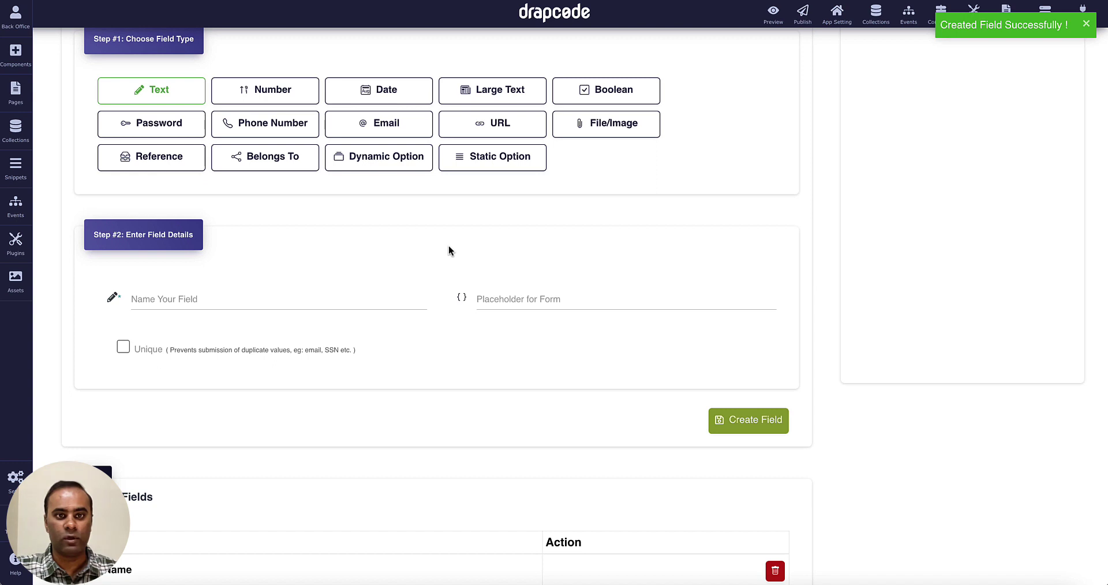
{"action": "left_click", "coordinate": [386, 93]}
{"action": "left_click", "coordinate": [309, 305]}
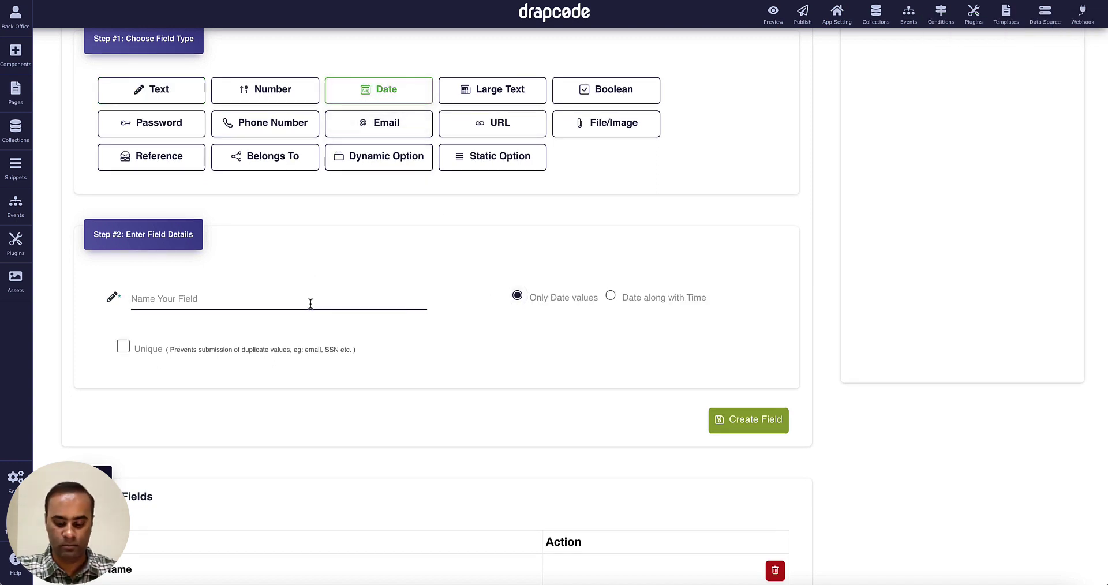
{"action": "type", "text": "Manufactu"}
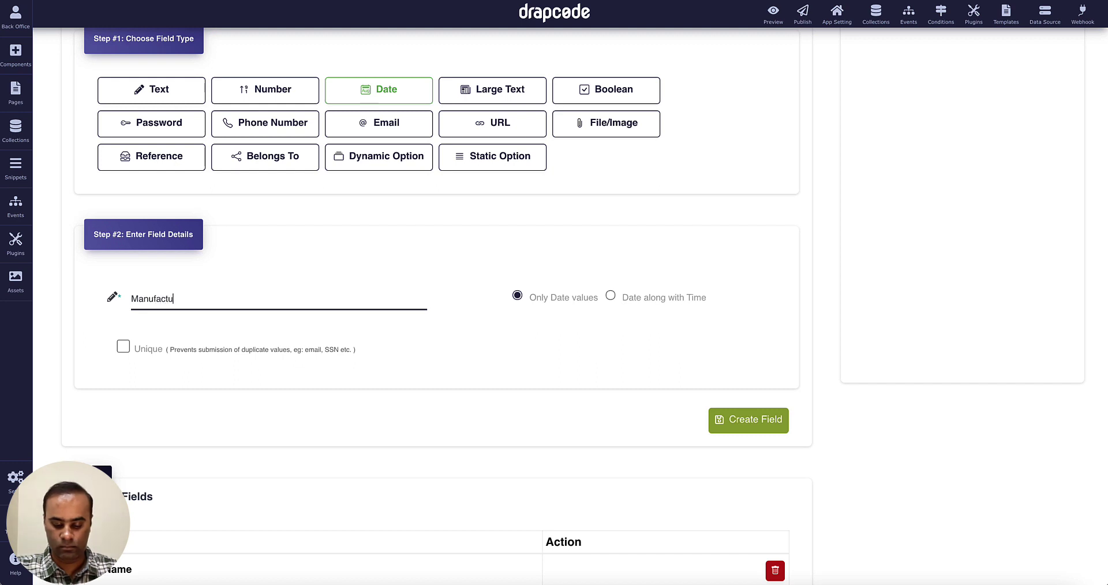
{"action": "type", "text": "ring Date"}
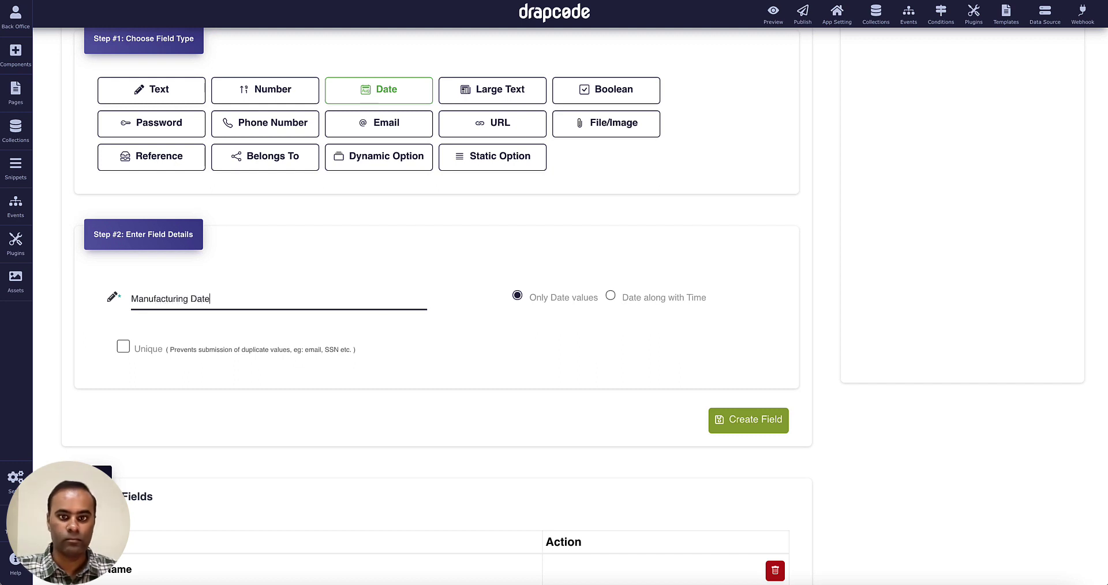
{"action": "left_click", "coordinate": [760, 410]}
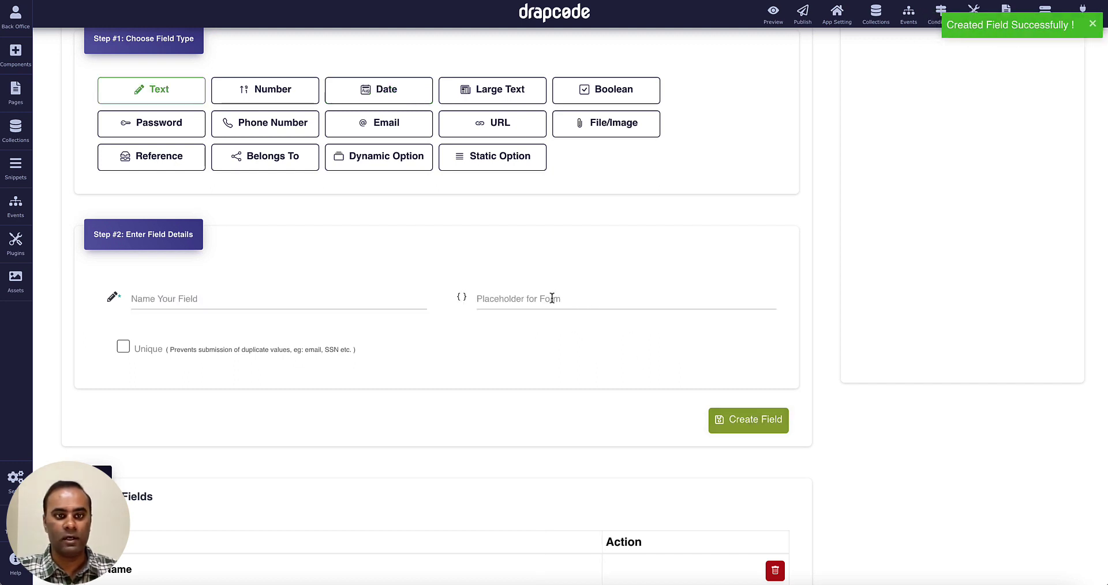
Add a Status static-option field with the choices Available and Not Available.
{"action": "scroll", "coordinate": [448, 277], "scroll_direction": "down", "scroll_amount": 3}
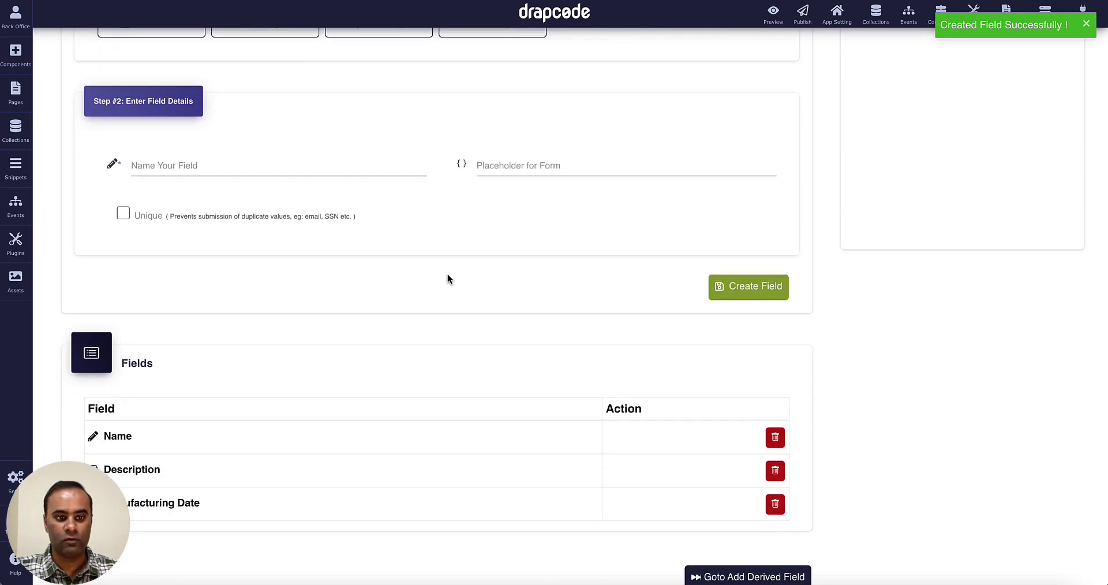
{"action": "scroll", "coordinate": [449, 277], "scroll_direction": "up", "scroll_amount": 2}
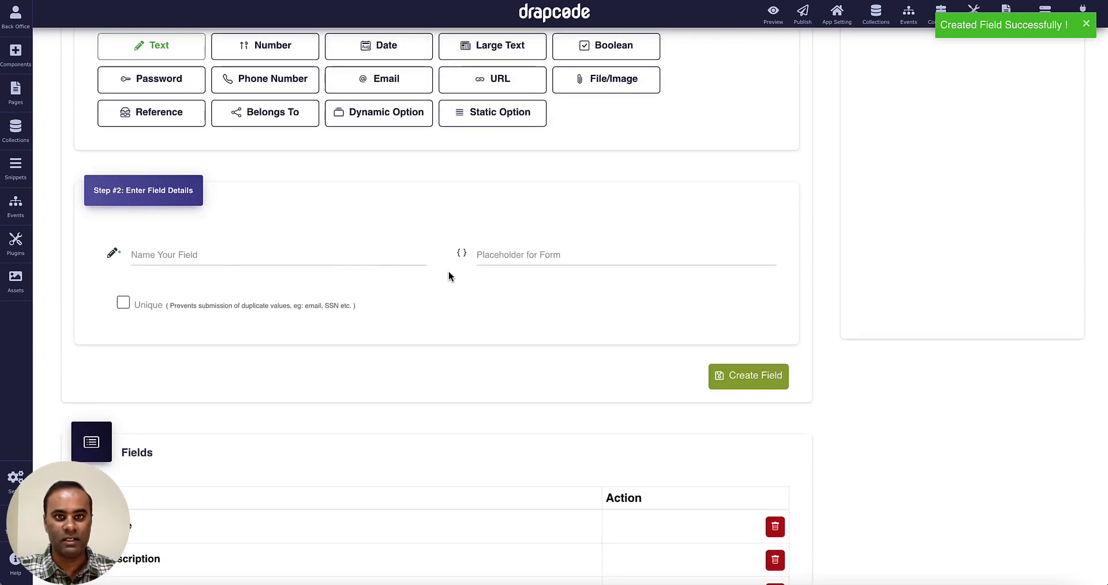
{"action": "left_click", "coordinate": [500, 115]}
{"action": "left_click", "coordinate": [360, 255]}
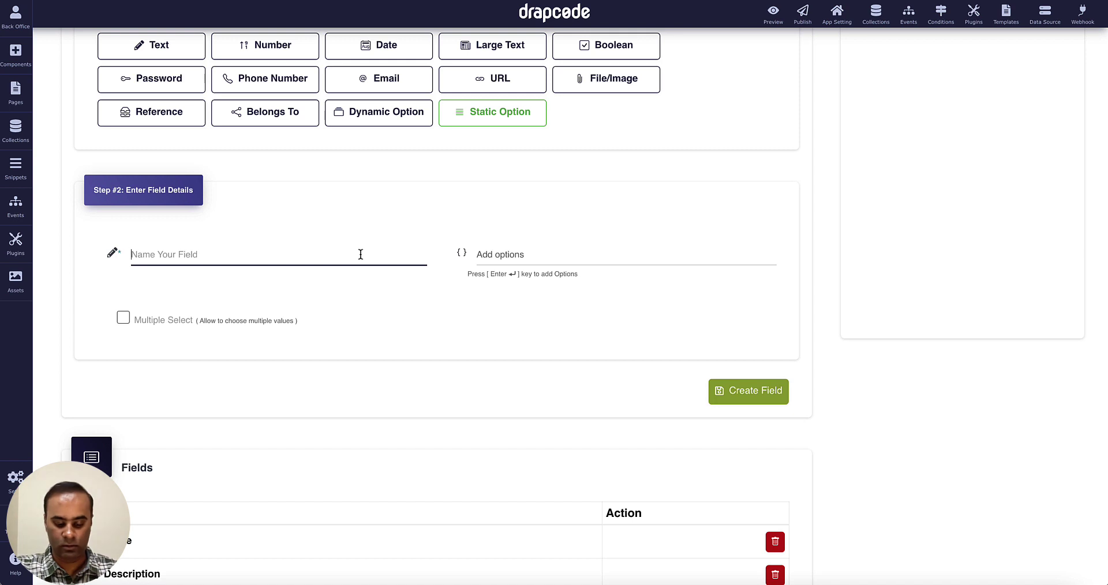
{"action": "type", "text": "Status"}
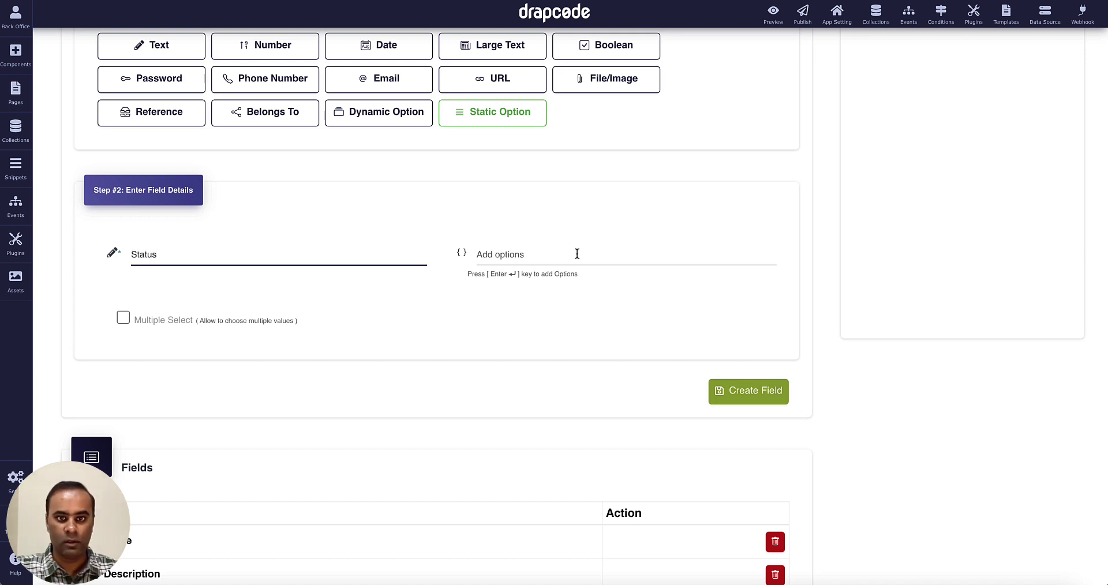
{"action": "left_click", "coordinate": [626, 252]}
{"action": "type", "text": "Av"}
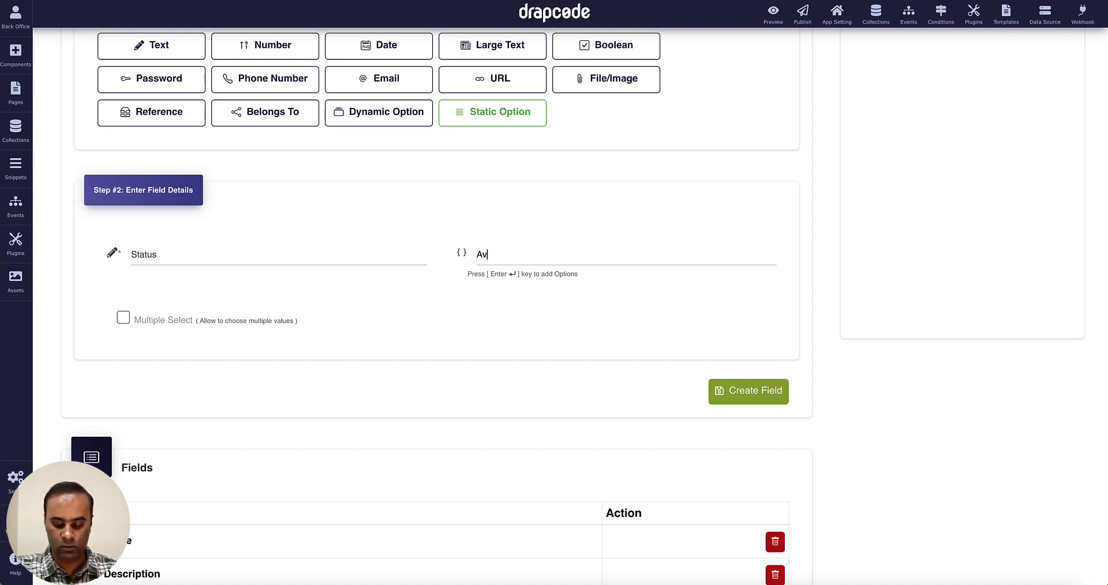
{"action": "type", "text": "ailable"}
{"action": "key", "text": "Return"}
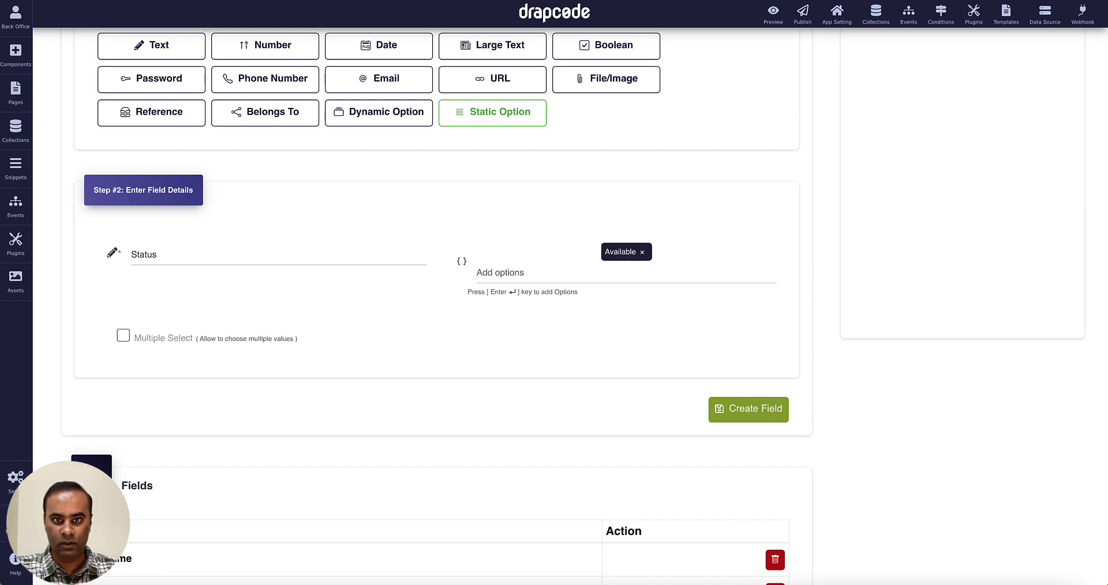
{"action": "type", "text": "Not Avail"}
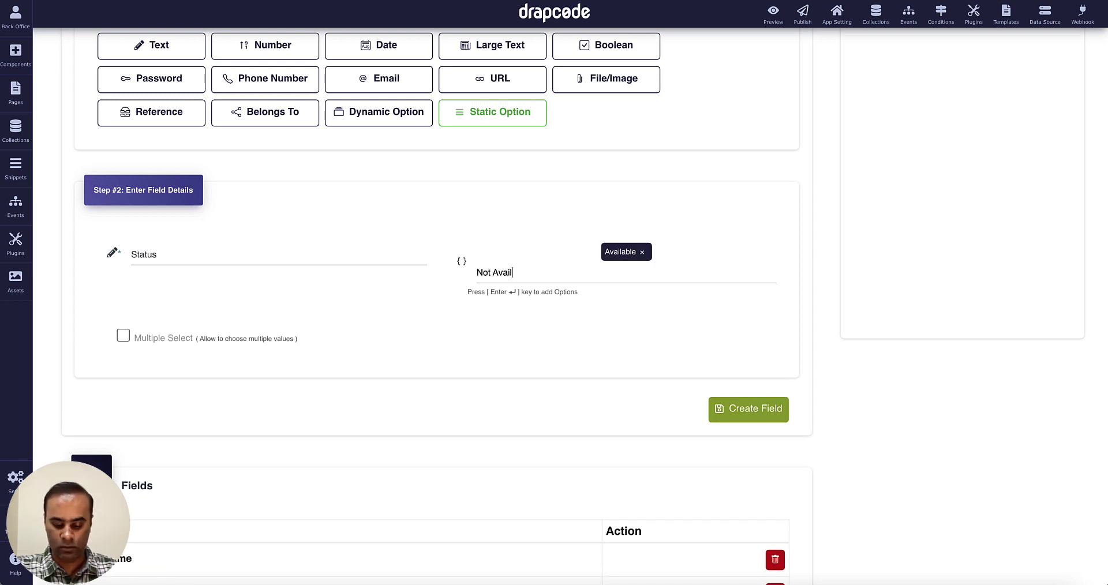
{"action": "type", "text": "able"}
{"action": "key", "text": "Return"}
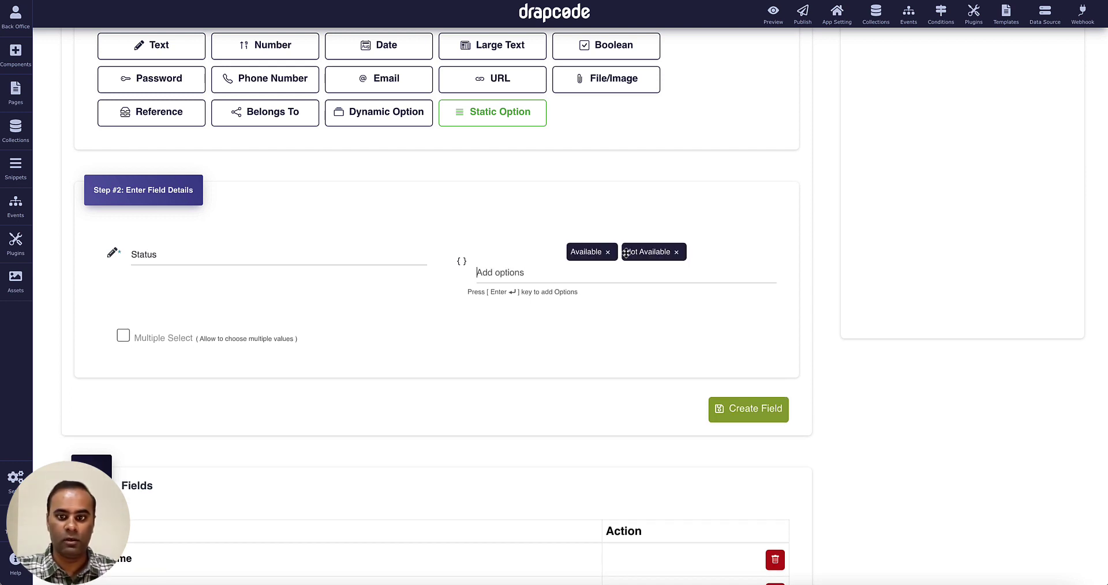
{"action": "left_click", "coordinate": [773, 408]}
{"action": "scroll", "coordinate": [667, 362], "scroll_direction": "down", "scroll_amount": 3}
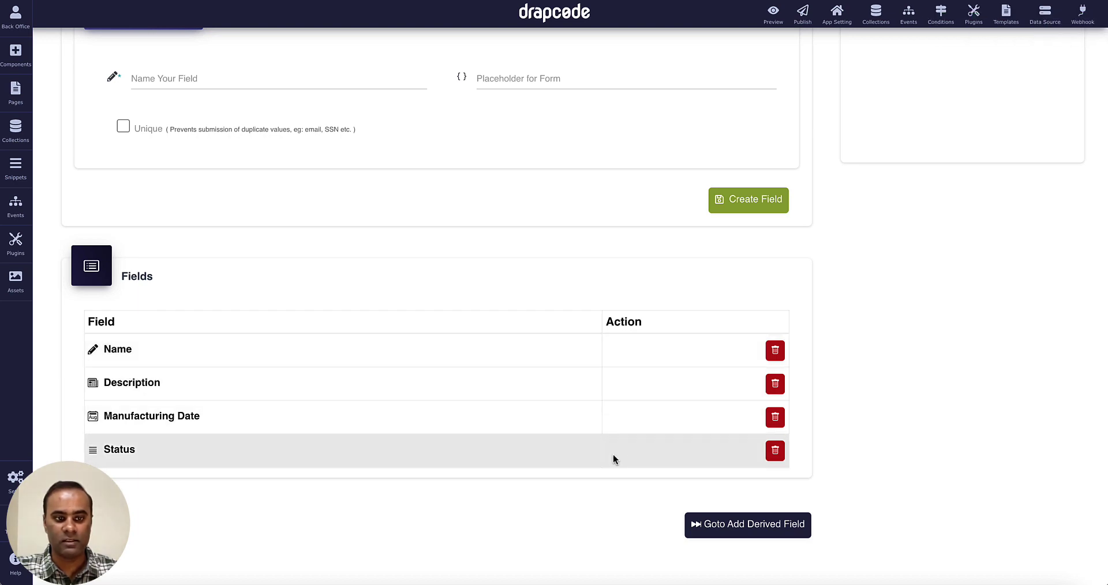
{"action": "scroll", "coordinate": [647, 404], "scroll_direction": "up", "scroll_amount": 6}
Add a new record to the Product collection named 'Product 1'.
{"action": "left_click", "coordinate": [873, 19]}
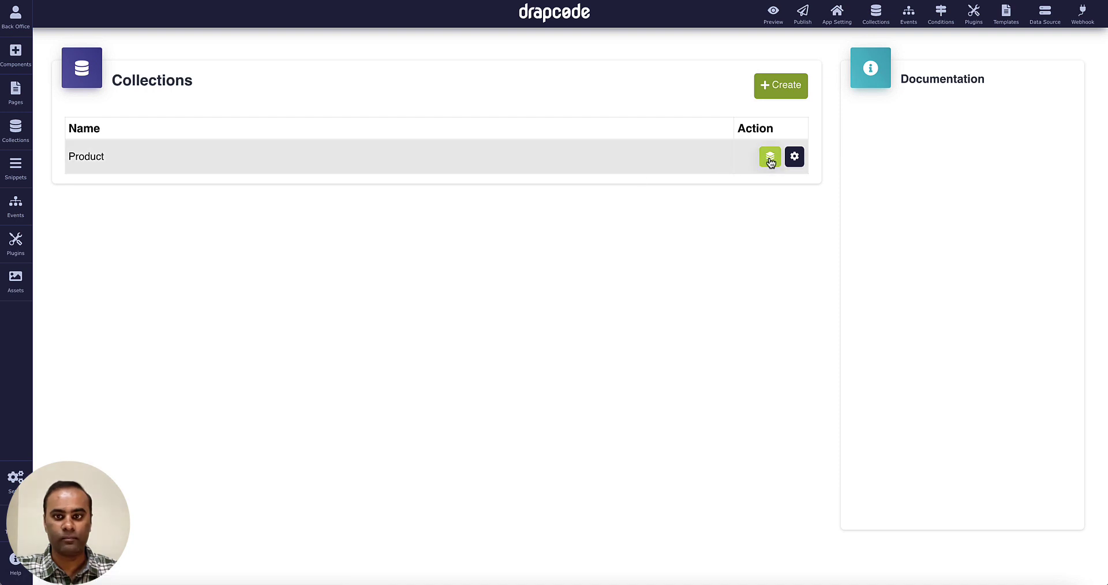
{"action": "left_click", "coordinate": [770, 157]}
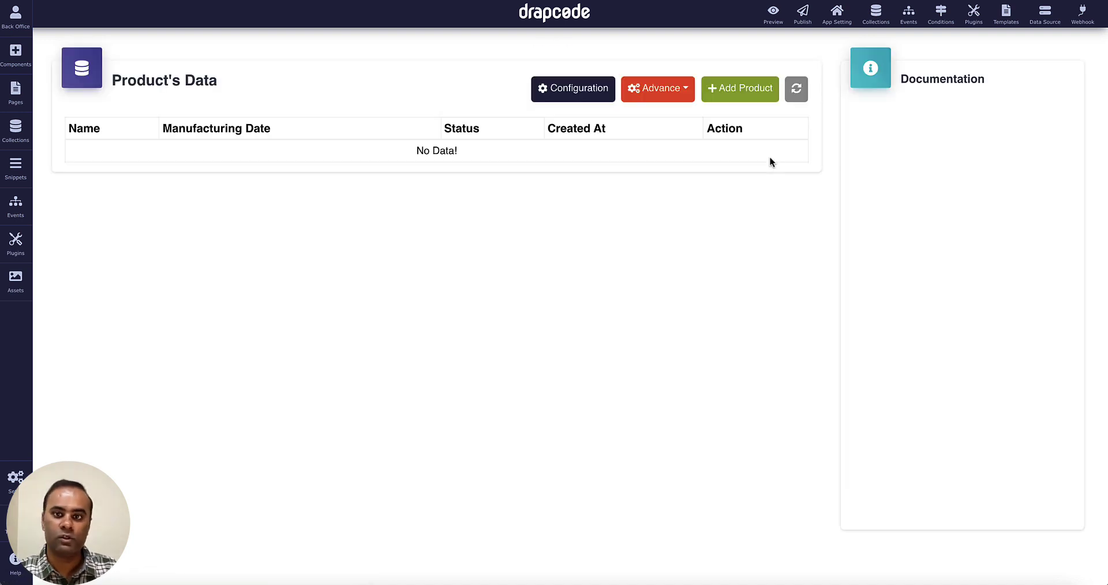
{"action": "left_click", "coordinate": [733, 91]}
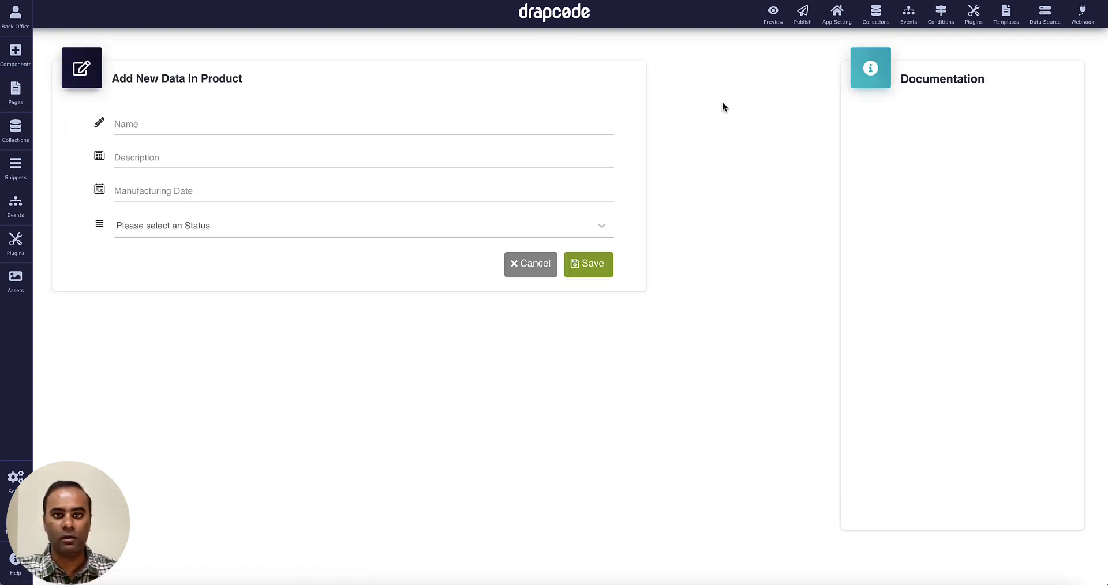
{"action": "left_click", "coordinate": [484, 132]}
{"action": "type", "text": "Prod"}
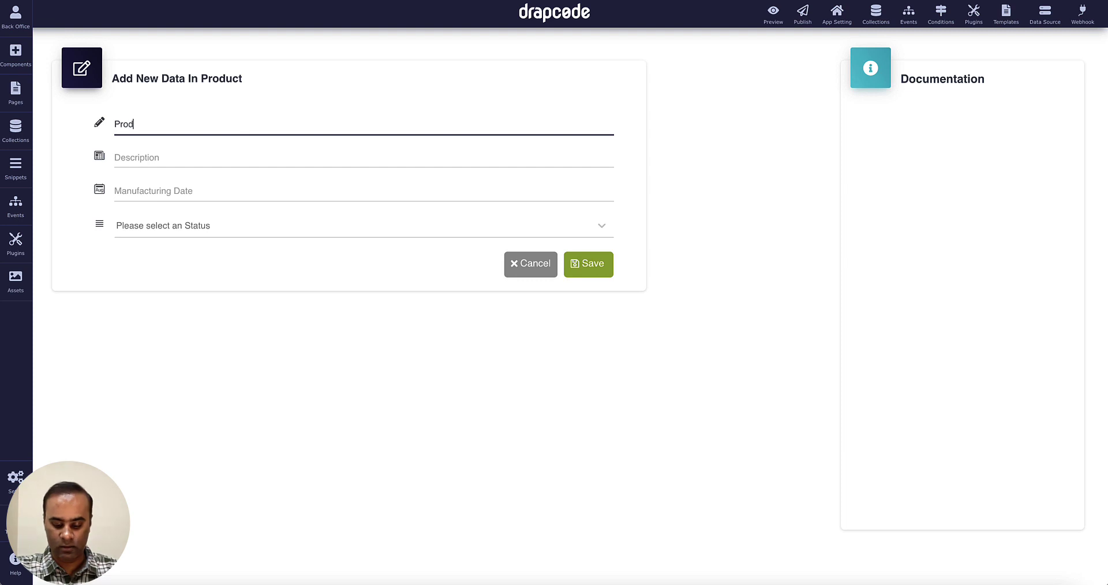
{"action": "type", "text": "uct 1"}
Fill in 'Random Description', manufacturing date 8 September 2021 and status Available, then save.
{"action": "key", "text": "Tab"}
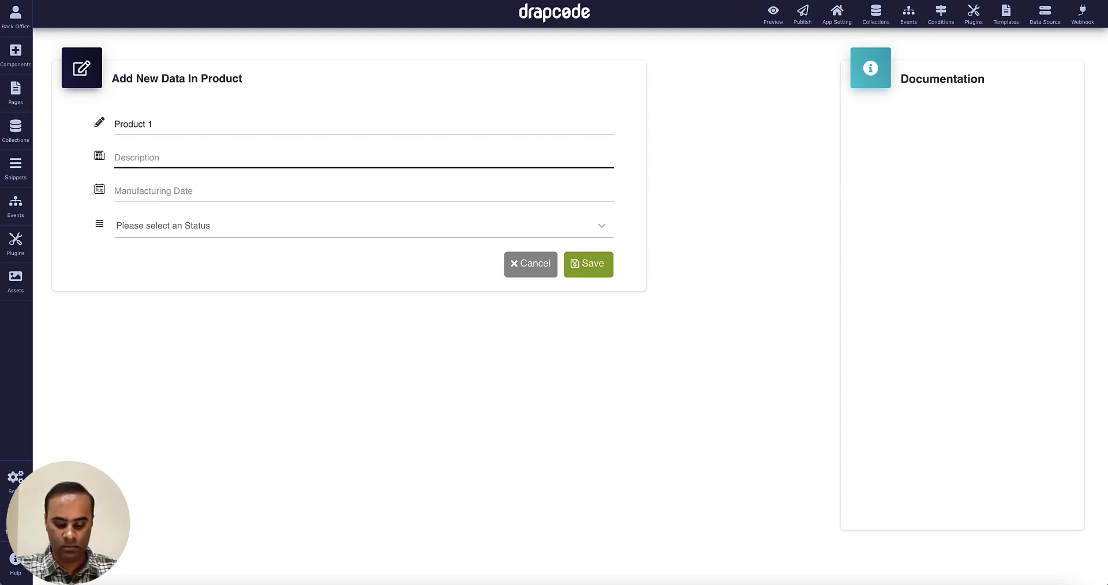
{"action": "type", "text": "Rando"}
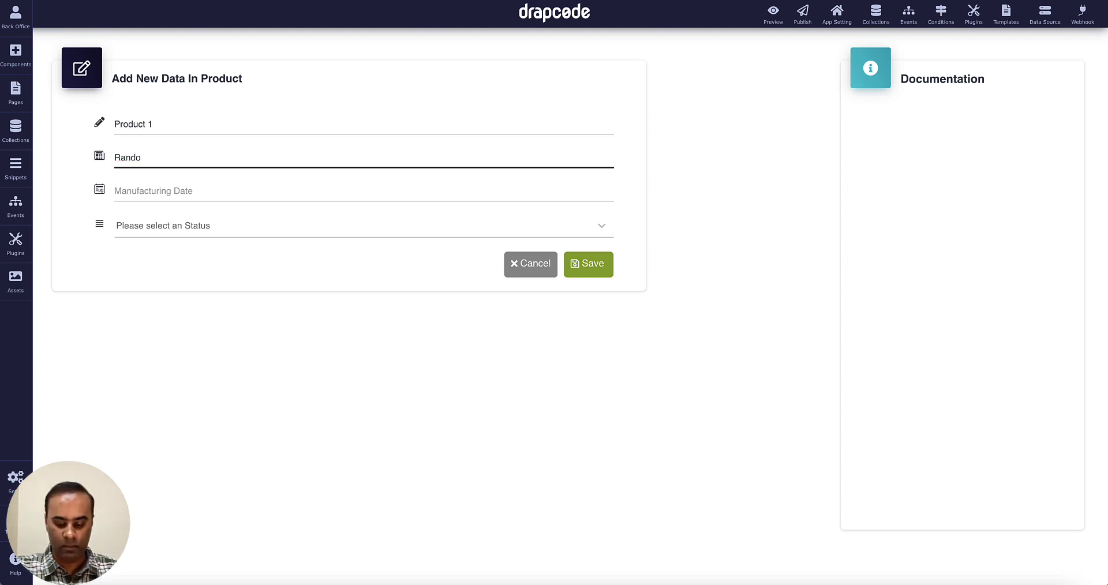
{"action": "type", "text": "m Description"}
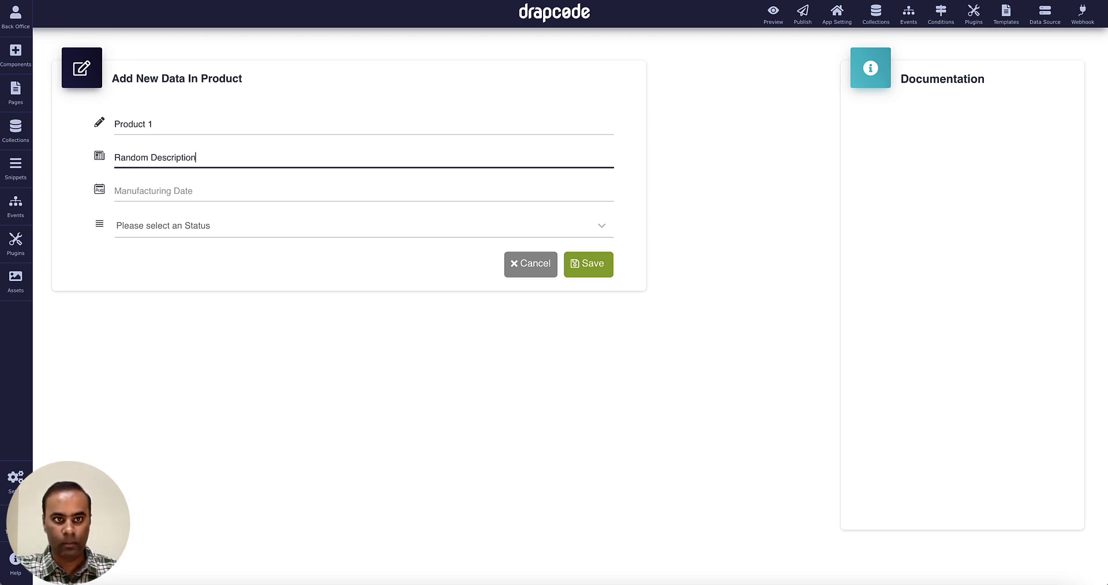
{"action": "key", "text": "Tab"}
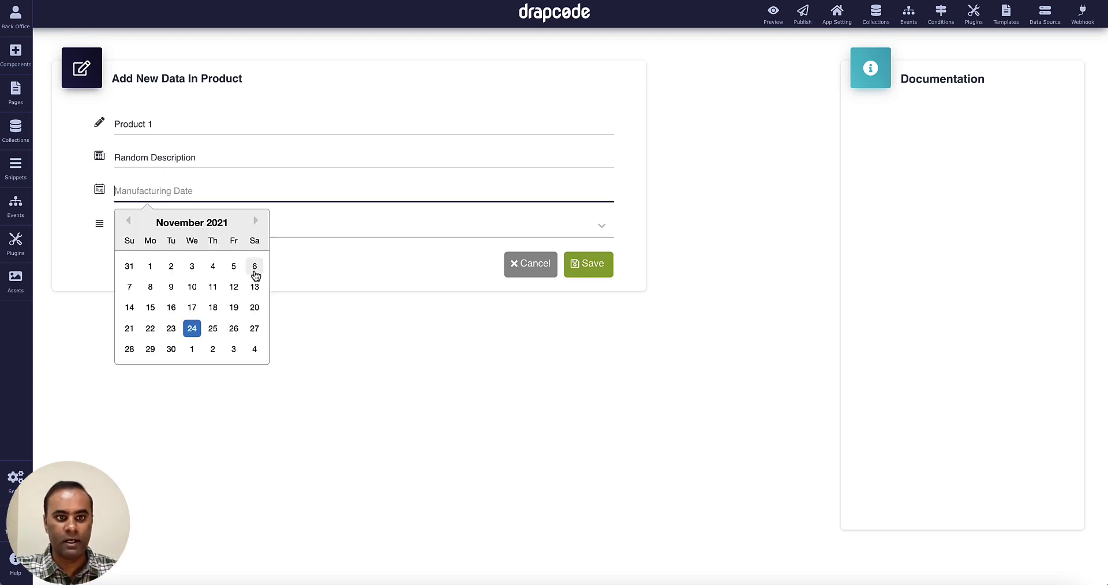
{"action": "left_click", "coordinate": [128, 221]}
{"action": "left_click", "coordinate": [128, 220]}
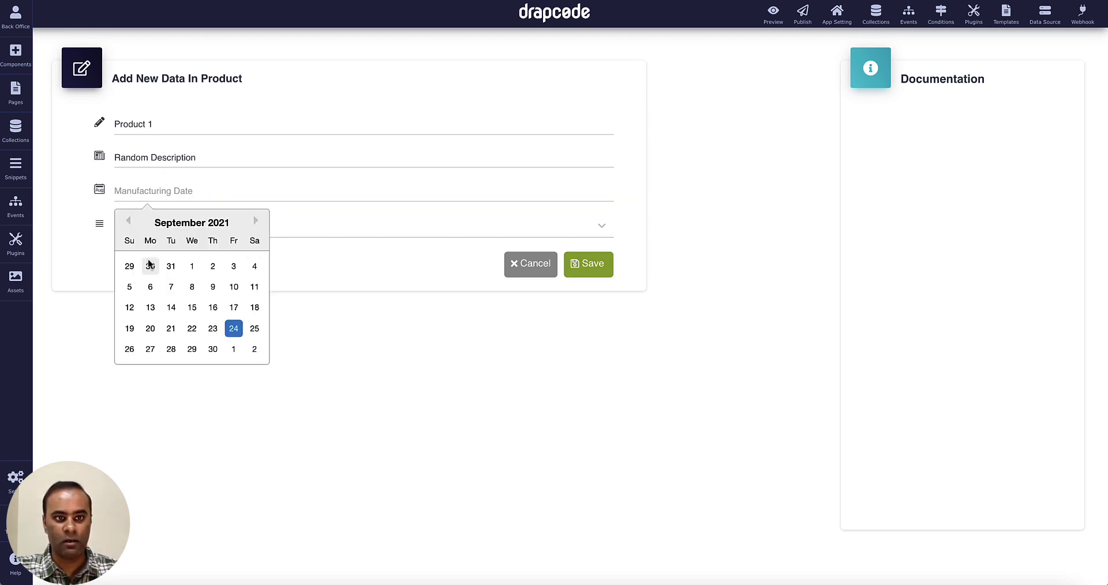
{"action": "left_click", "coordinate": [191, 287]}
{"action": "left_click", "coordinate": [199, 230]}
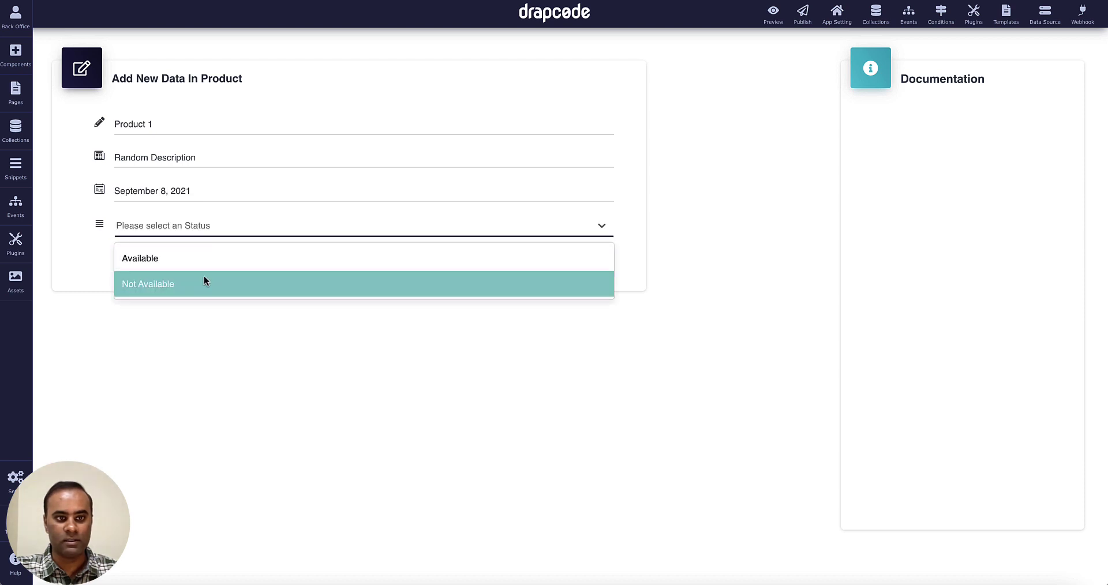
{"action": "left_click", "coordinate": [210, 263]}
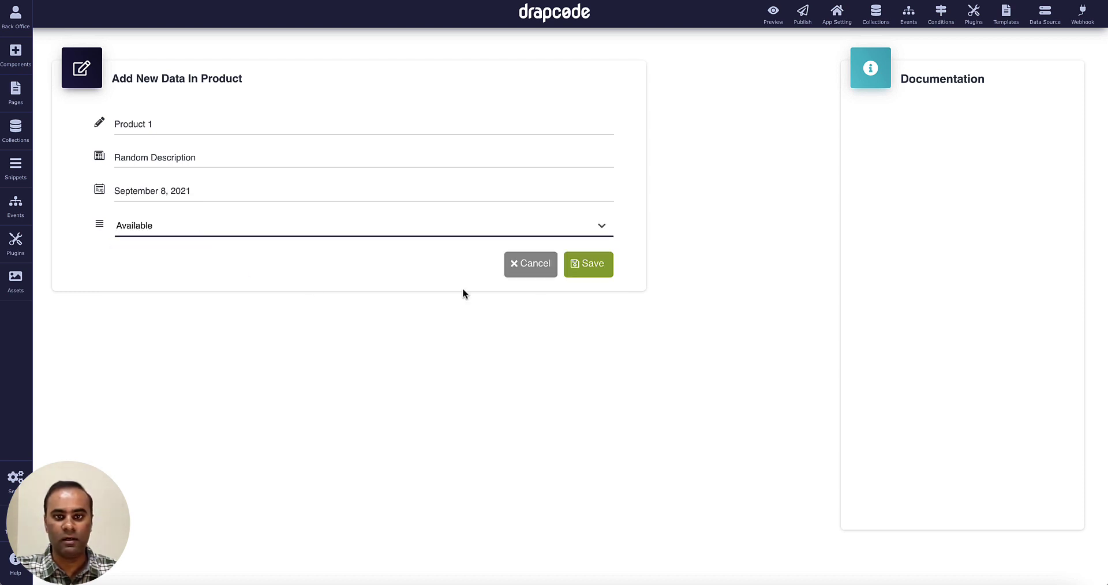
{"action": "left_click", "coordinate": [590, 265]}
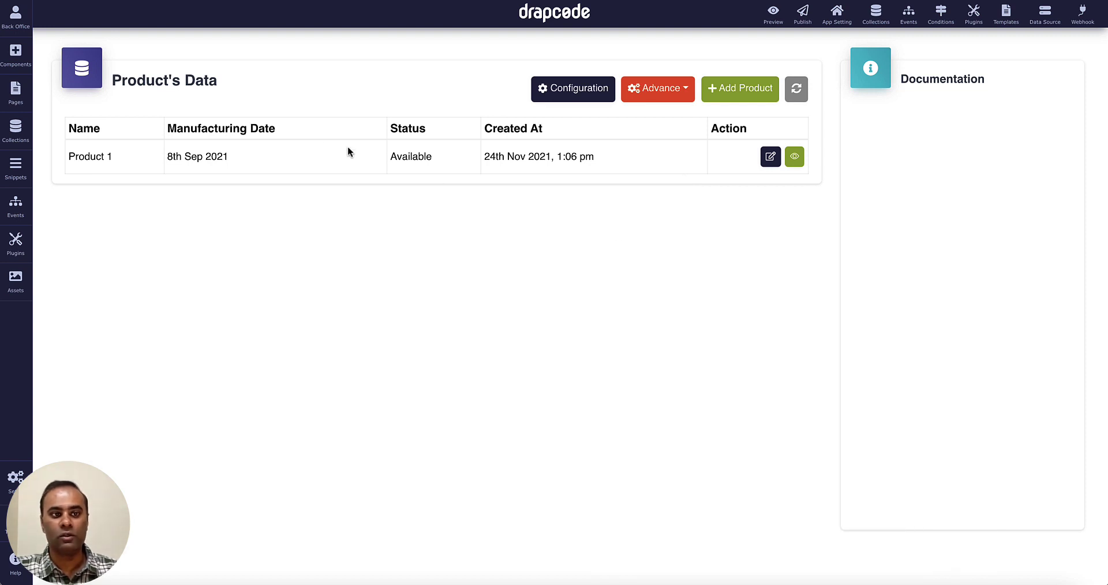
Select the blank Dummy page's body and browse the component catalogue to the CMS section.
{"action": "left_click", "coordinate": [25, 59]}
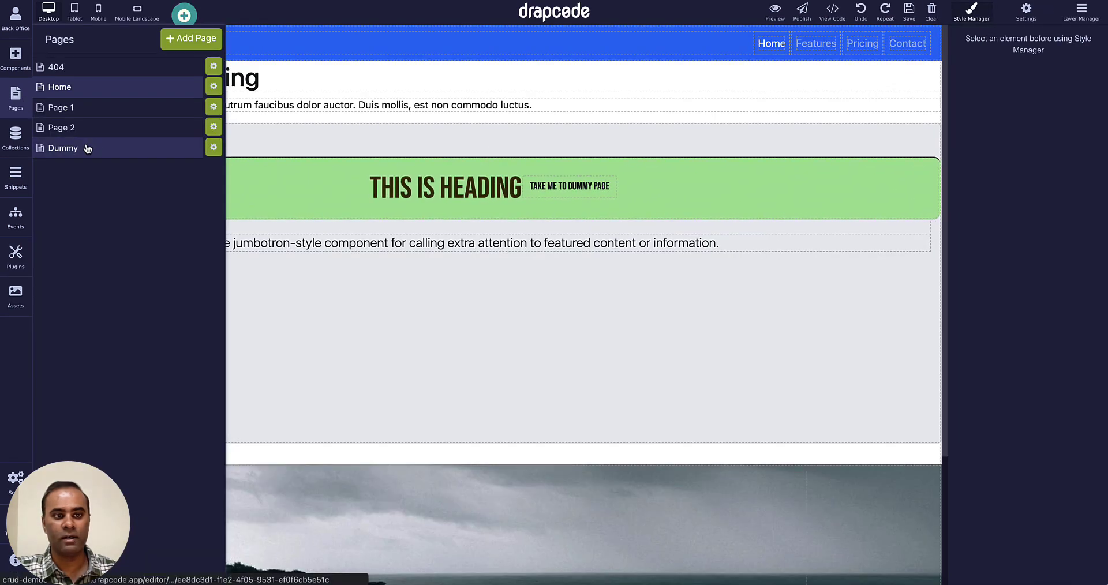
{"action": "left_click", "coordinate": [87, 148]}
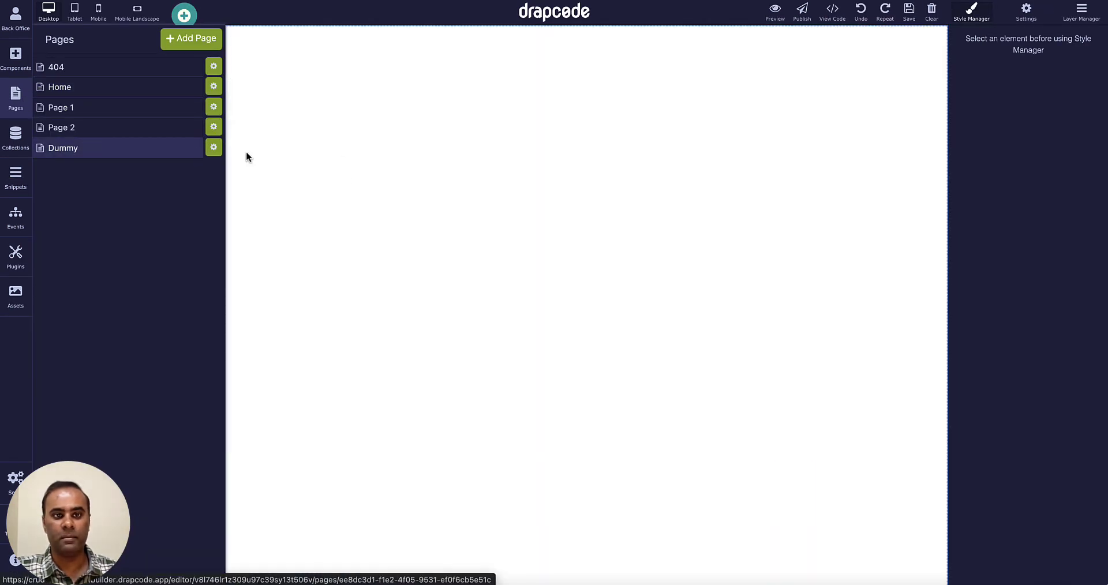
{"action": "left_click", "coordinate": [317, 156]}
{"action": "left_click", "coordinate": [15, 58]}
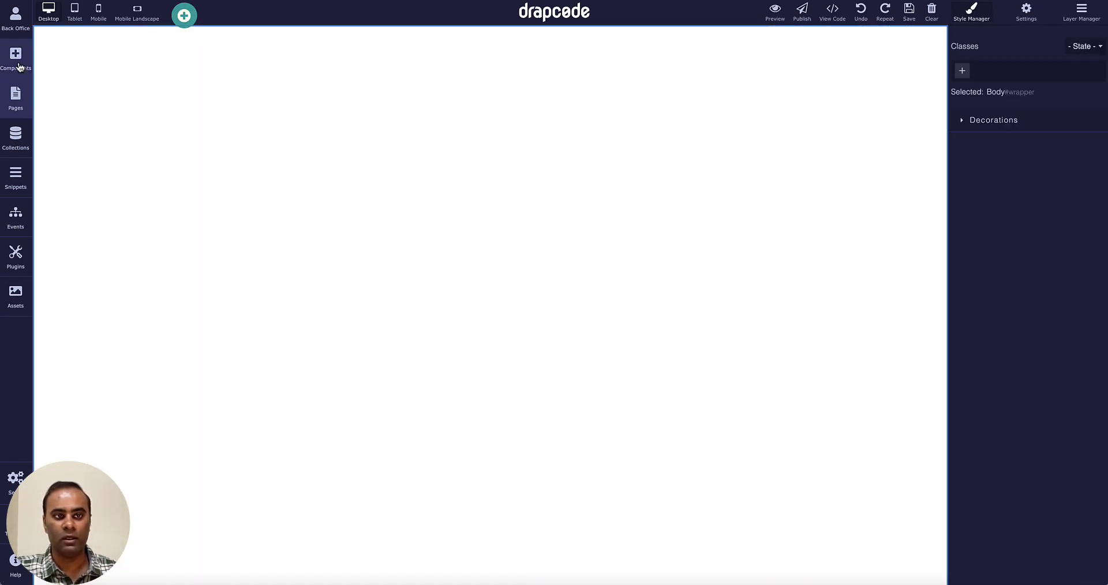
{"action": "scroll", "coordinate": [317, 196], "scroll_direction": "down", "scroll_amount": 10}
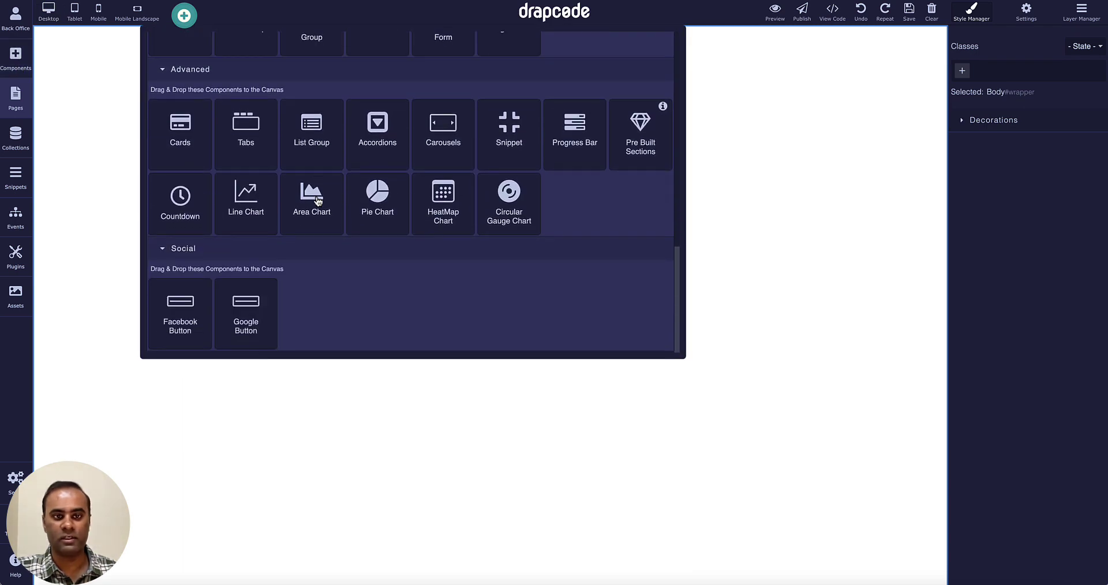
{"action": "scroll", "coordinate": [317, 197], "scroll_direction": "up", "scroll_amount": 5}
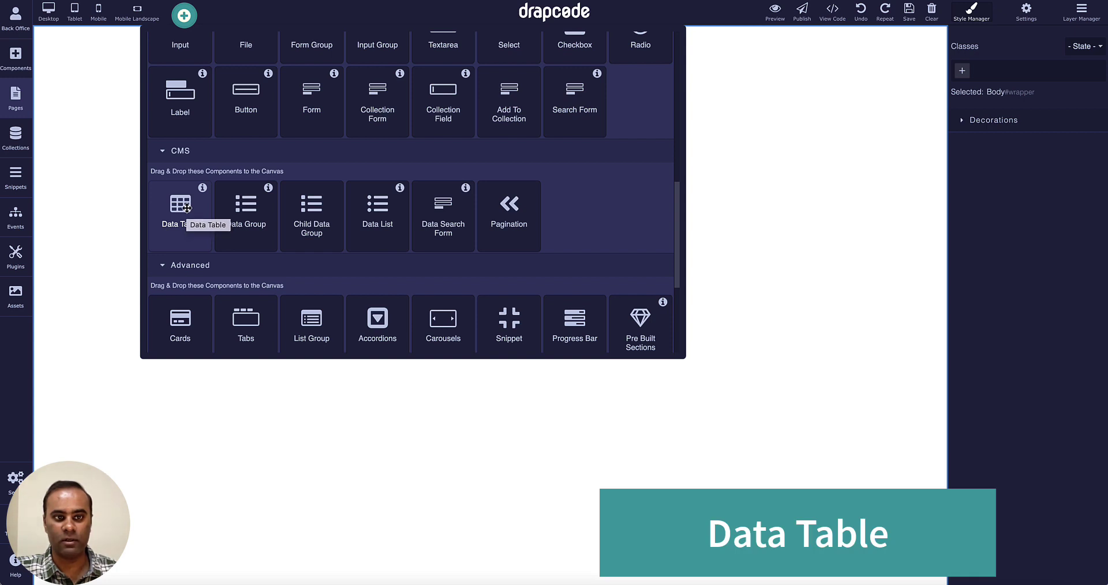
Drop a Data Table onto the Dummy page and bind it to the Product collection.
{"action": "left_click_drag", "start_coordinate": [186, 208], "coordinate": [264, 243]}
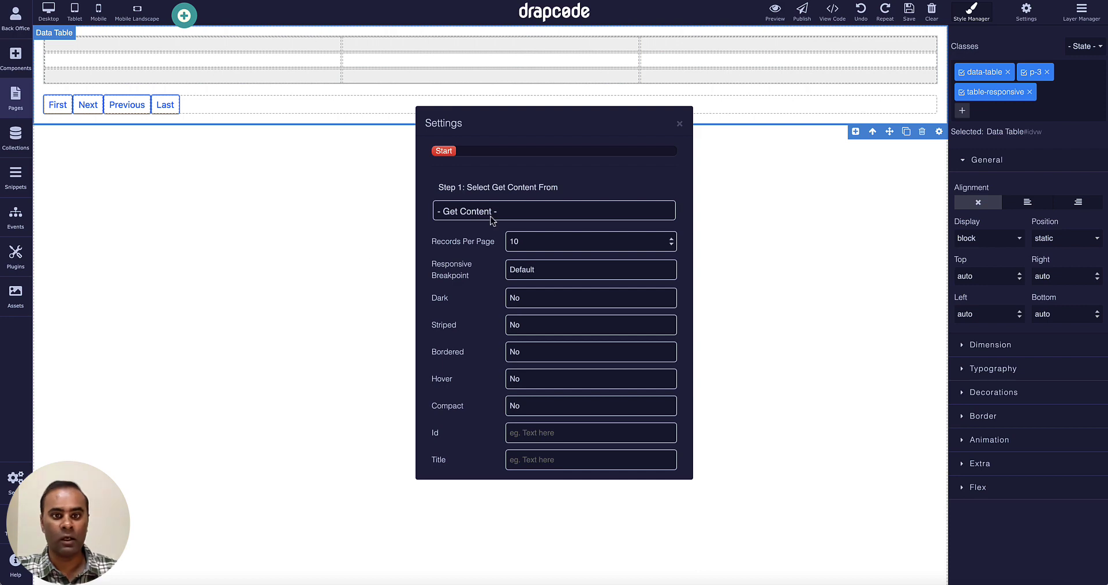
{"action": "left_click", "coordinate": [491, 213]}
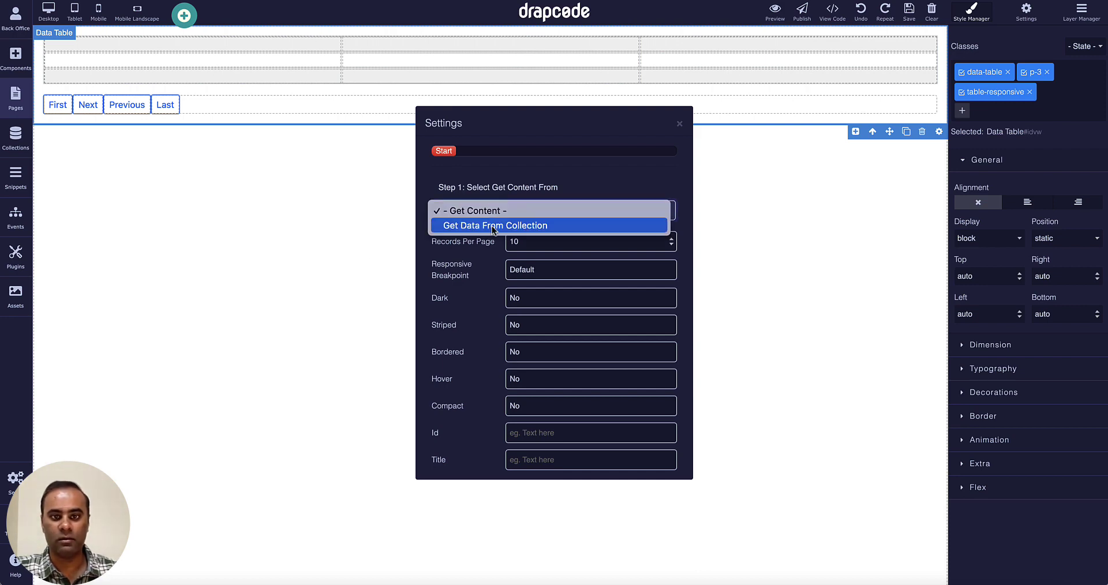
{"action": "left_click", "coordinate": [489, 226]}
{"action": "left_click", "coordinate": [485, 248]}
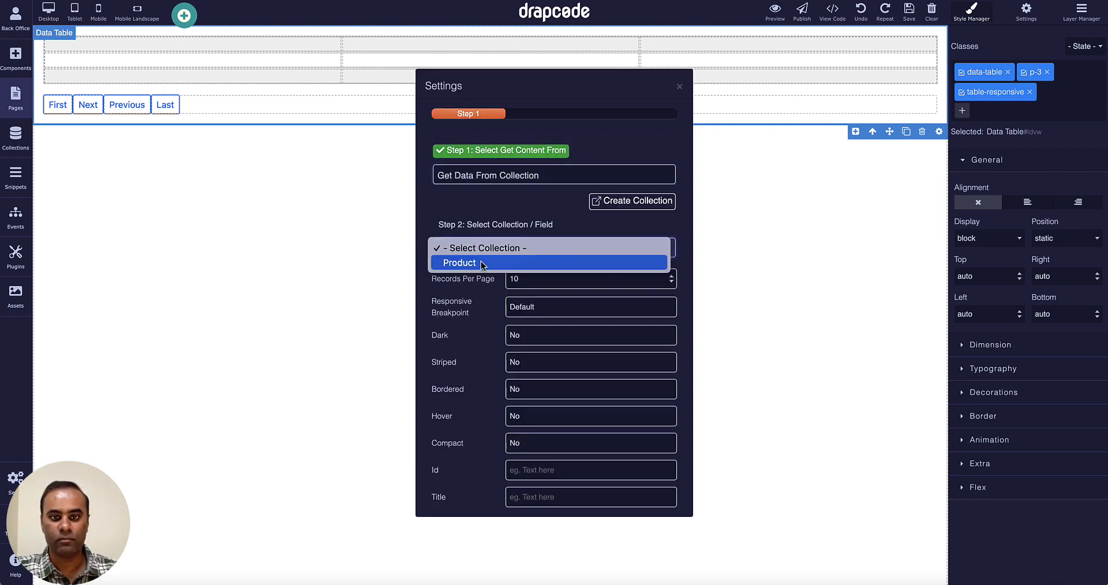
{"action": "left_click", "coordinate": [480, 262]}
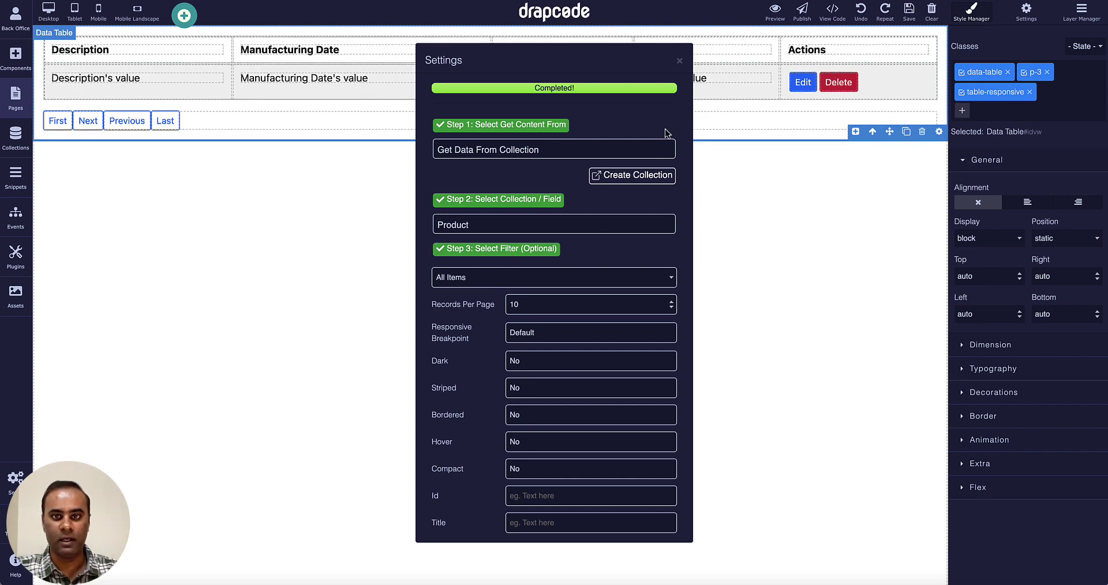
{"action": "left_click", "coordinate": [681, 61]}
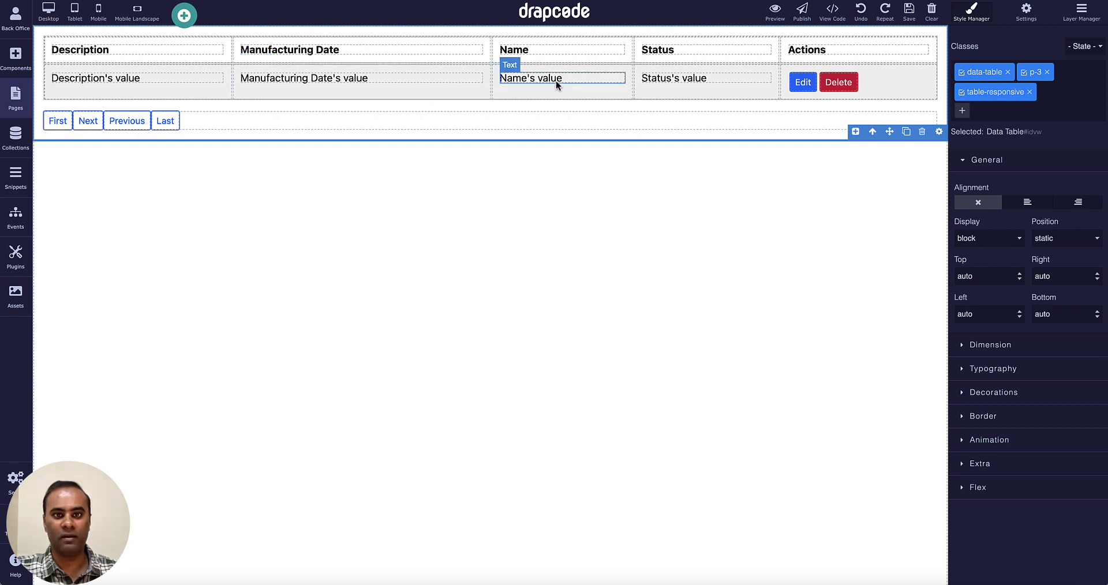
Move the Name header and value cells to the first column, then save and preview.
{"action": "left_click", "coordinate": [577, 43]}
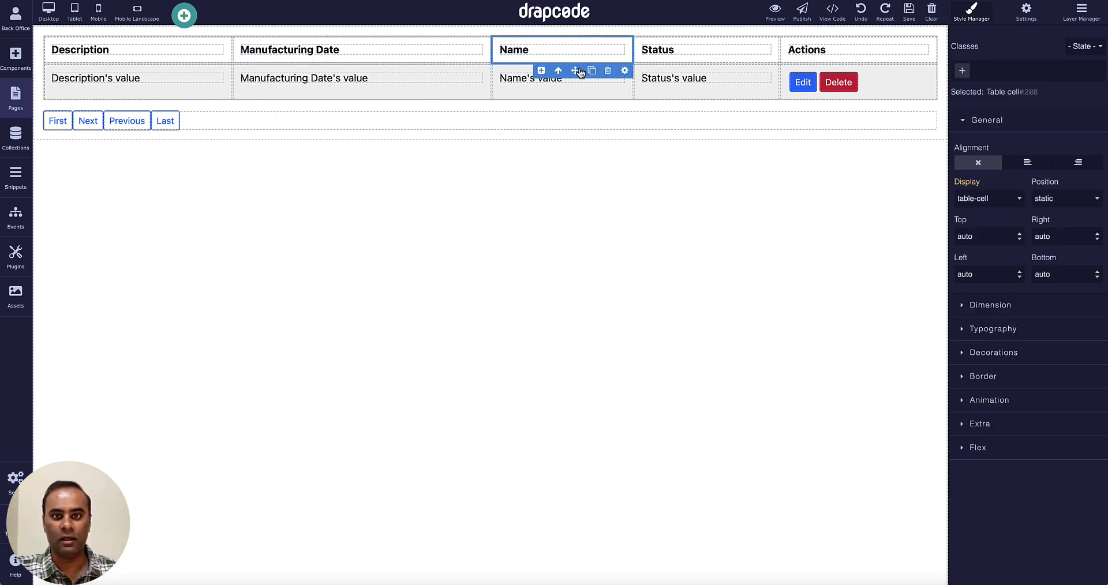
{"action": "mouse_move", "coordinate": [577, 70]}
{"action": "left_mouse_down"}
{"action": "mouse_move", "coordinate": [188, 64]}
{"action": "mouse_move", "coordinate": [89, 74]}
{"action": "mouse_move", "coordinate": [67, 56]}
{"action": "left_mouse_up"}
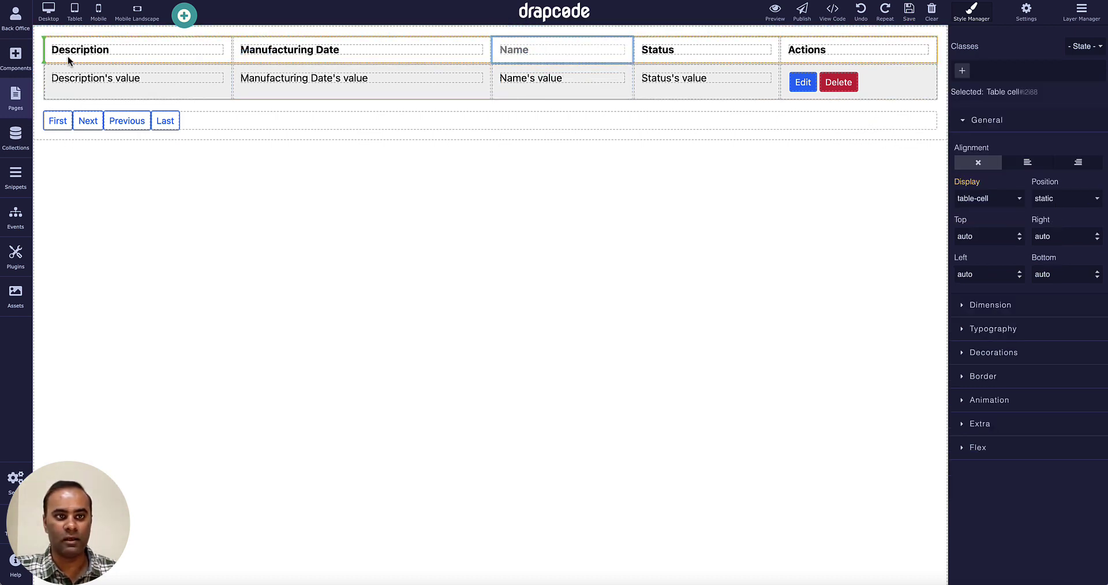
{"action": "left_click", "coordinate": [620, 68]}
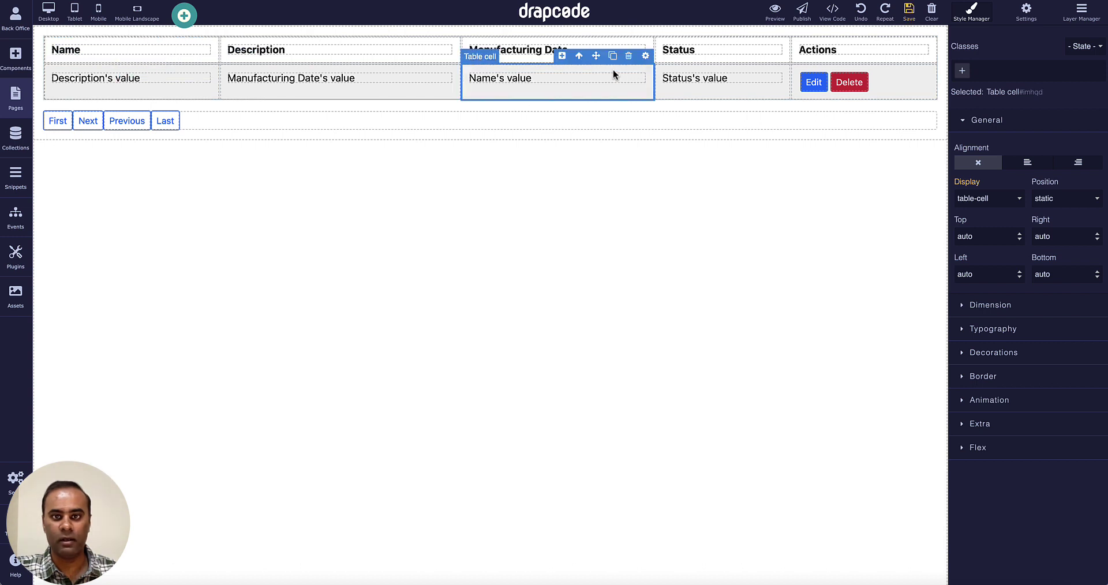
{"action": "left_click_drag", "start_coordinate": [596, 59], "coordinate": [89, 81]}
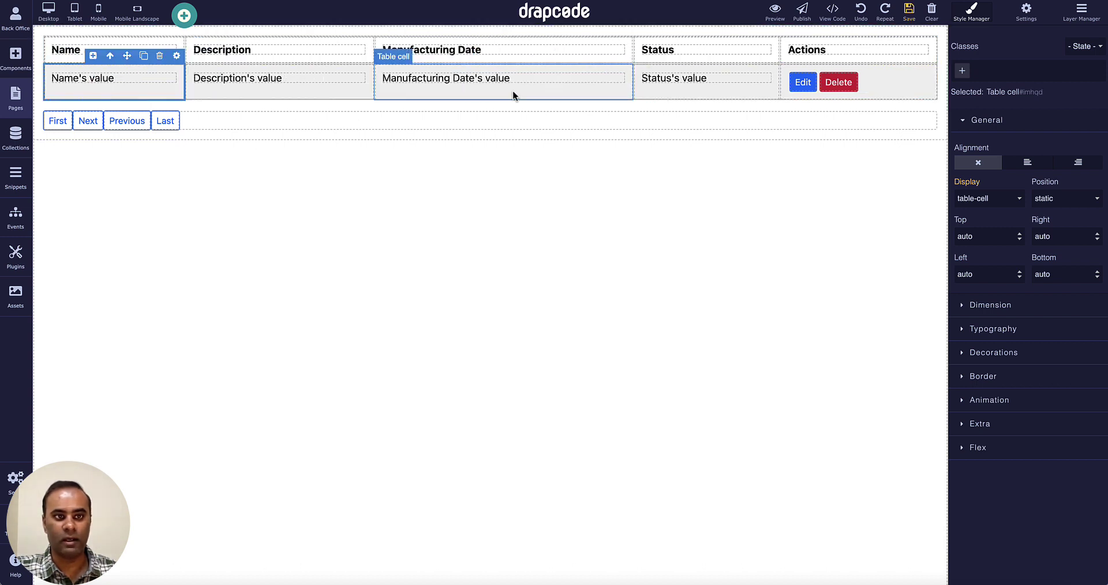
{"action": "left_click", "coordinate": [917, 12]}
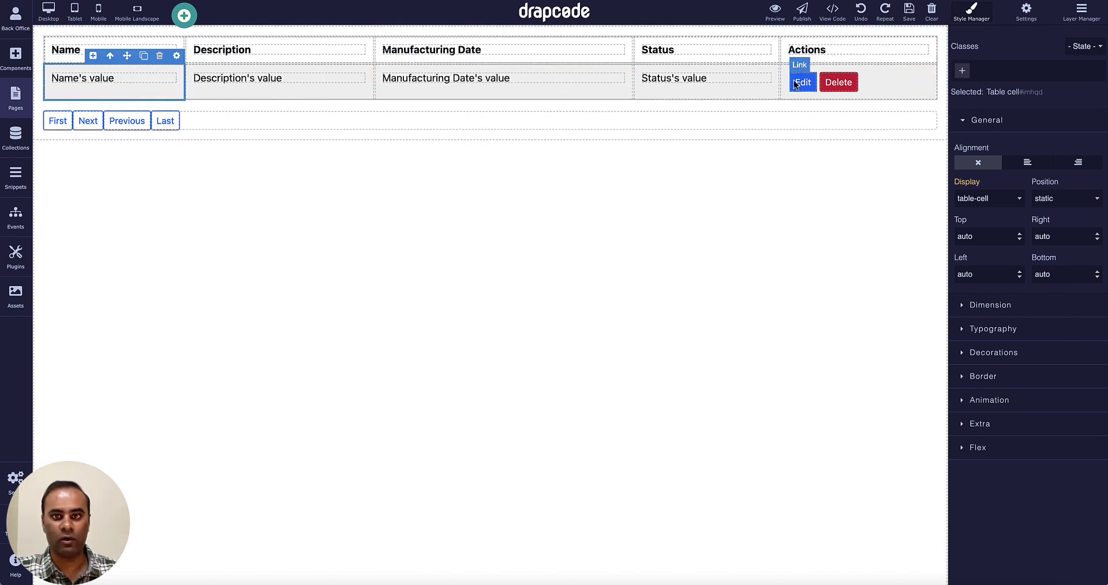
{"action": "left_click", "coordinate": [777, 14]}
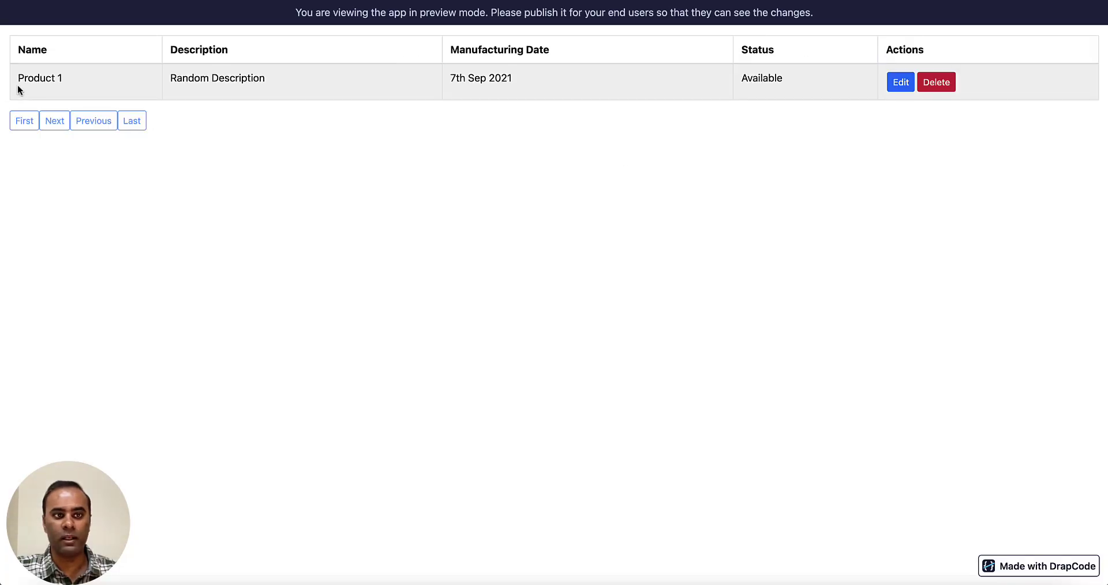
Highlight the Product 1 row in the preview, then exit back to the editor.
{"action": "left_click_drag", "start_coordinate": [17, 84], "coordinate": [449, 86]}
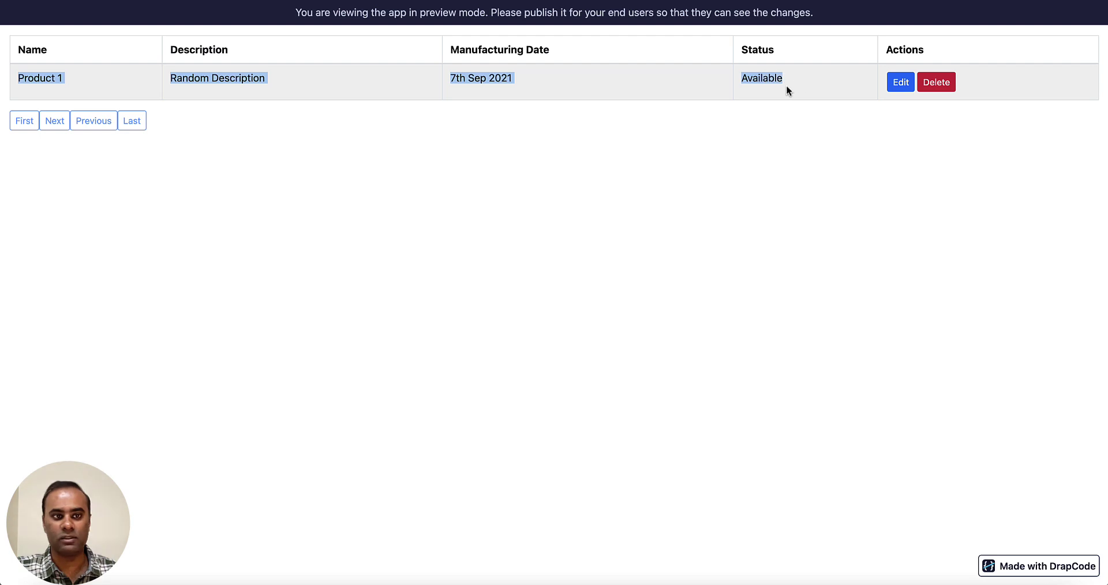
{"action": "left_click", "coordinate": [710, 123]}
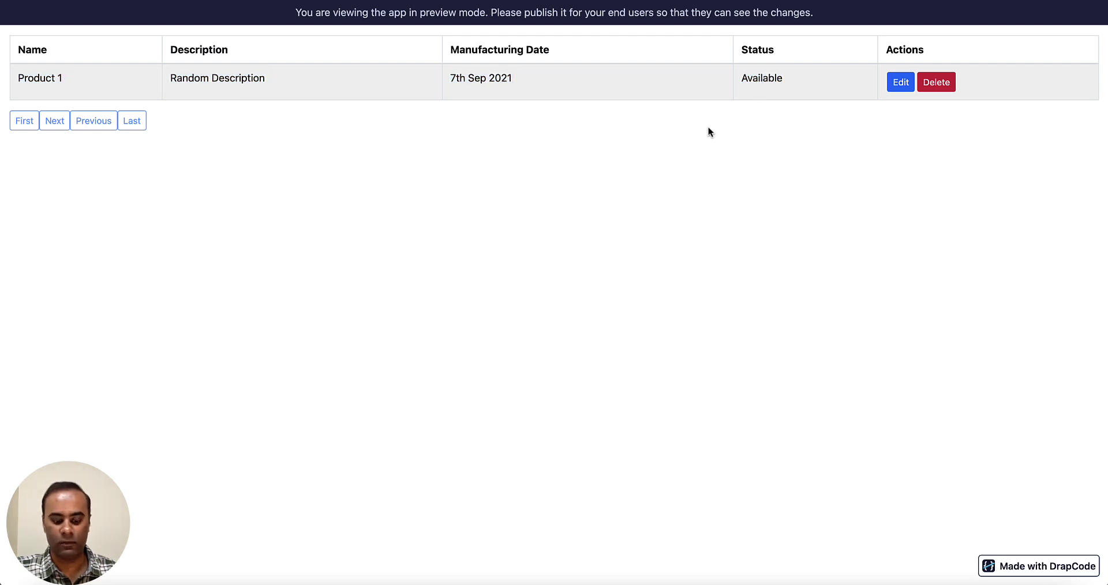
{"action": "key", "text": "super+w"}
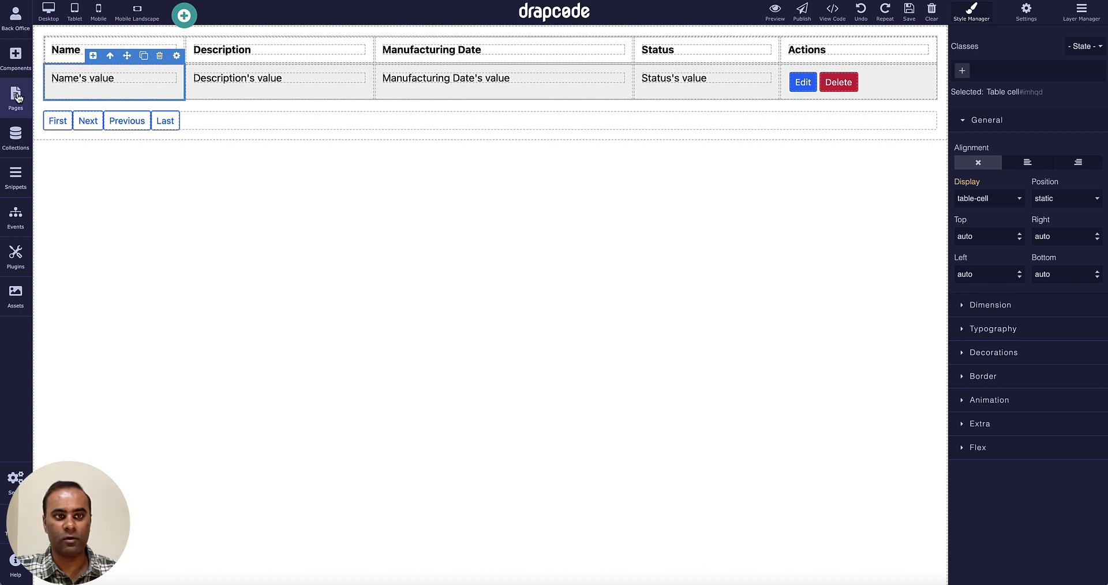
Drop a card Data Group below the table and bind it to the Product collection.
{"action": "left_click", "coordinate": [15, 56]}
{"action": "scroll", "coordinate": [98, 261], "scroll_direction": "down", "scroll_amount": 5}
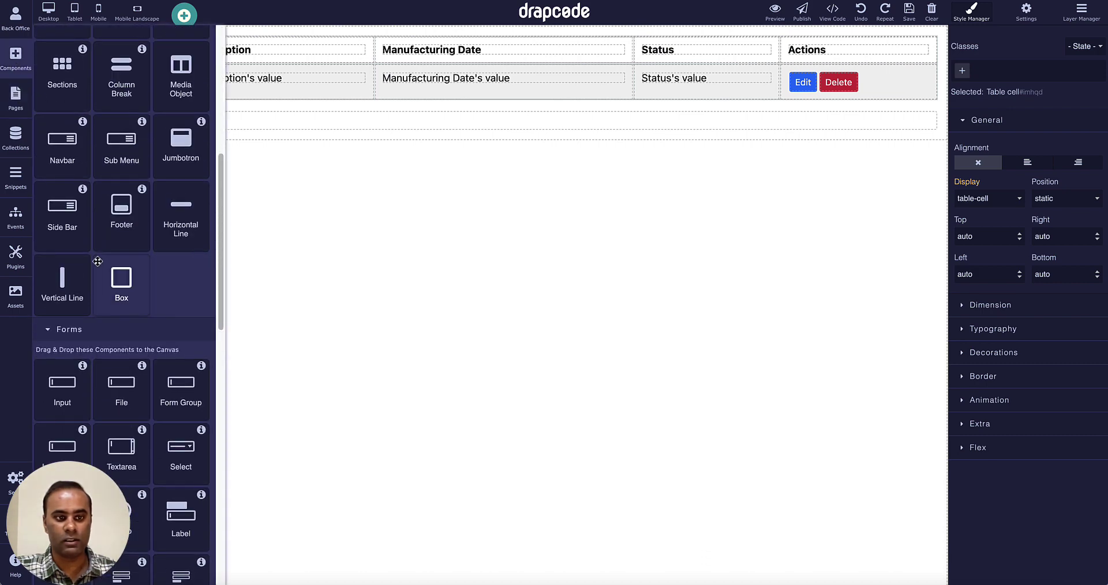
{"action": "scroll", "coordinate": [98, 262], "scroll_direction": "down", "scroll_amount": 10}
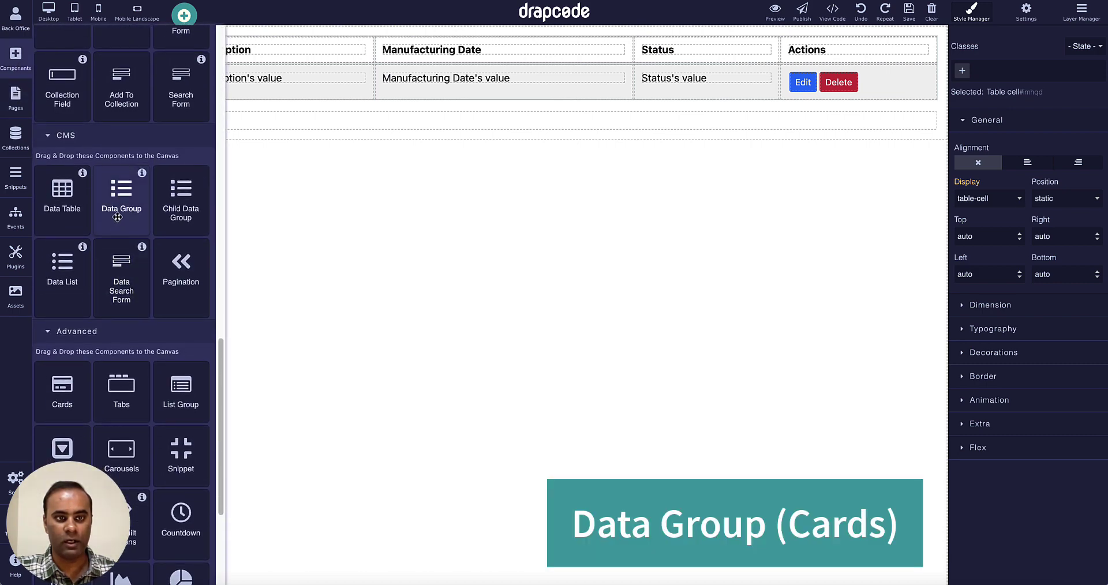
{"action": "left_click_drag", "start_coordinate": [117, 217], "coordinate": [177, 283]}
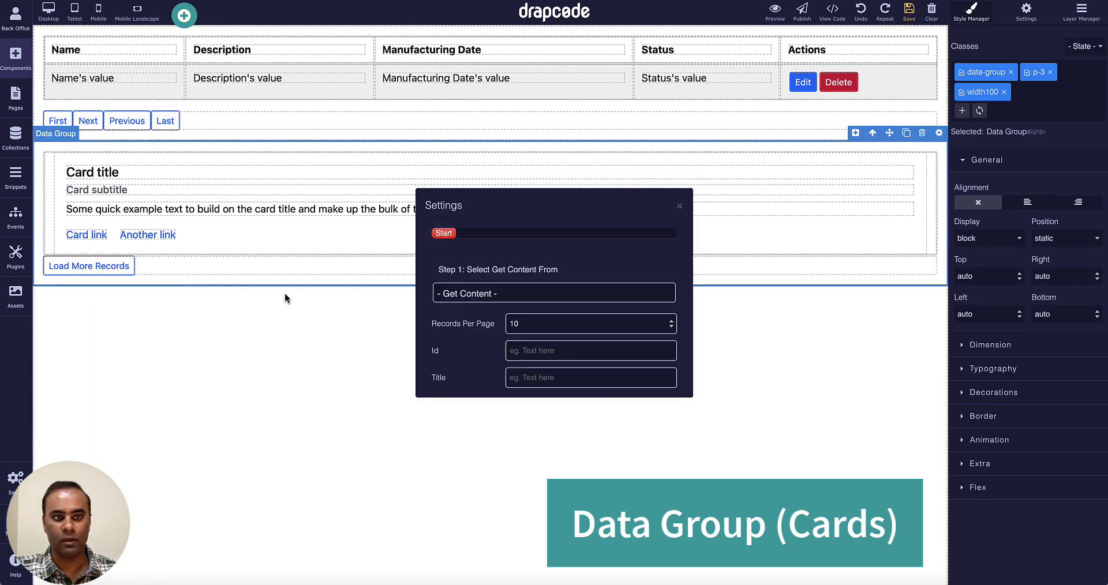
{"action": "left_click", "coordinate": [530, 295]}
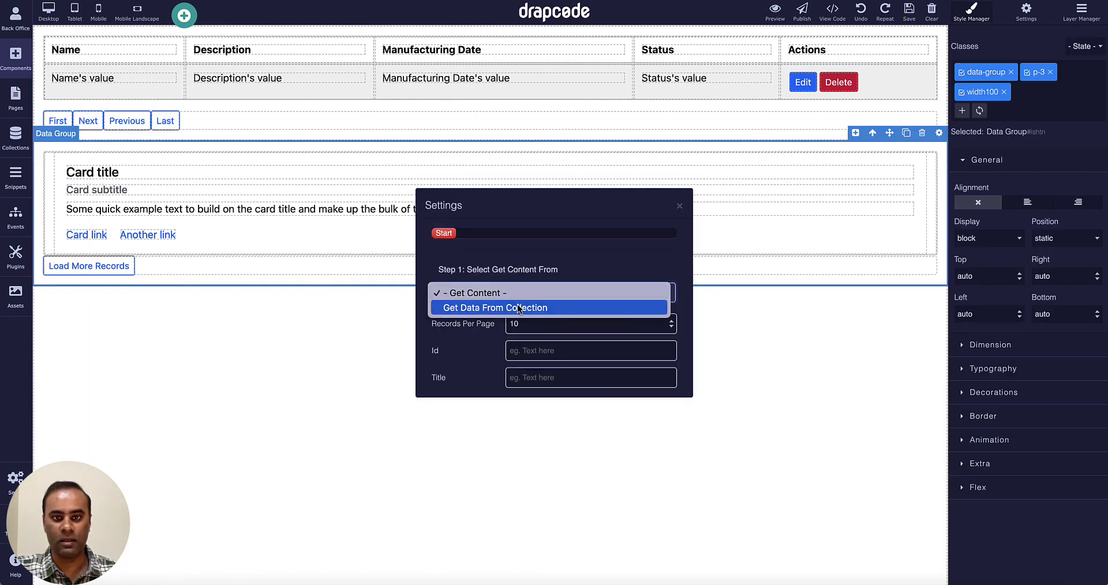
{"action": "left_click", "coordinate": [517, 308]}
{"action": "left_click", "coordinate": [506, 329]}
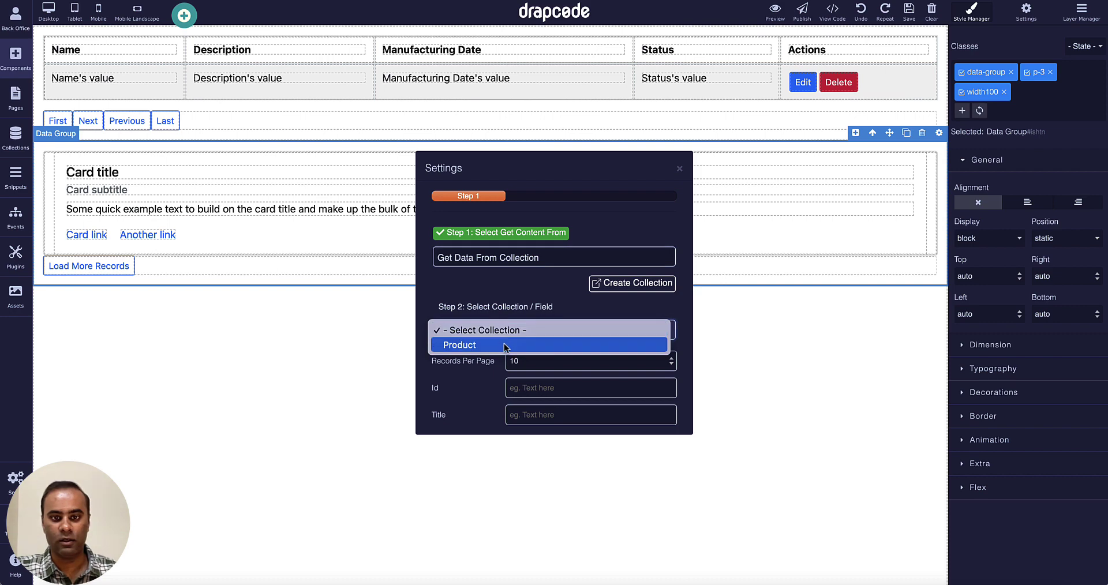
{"action": "left_click", "coordinate": [504, 344]}
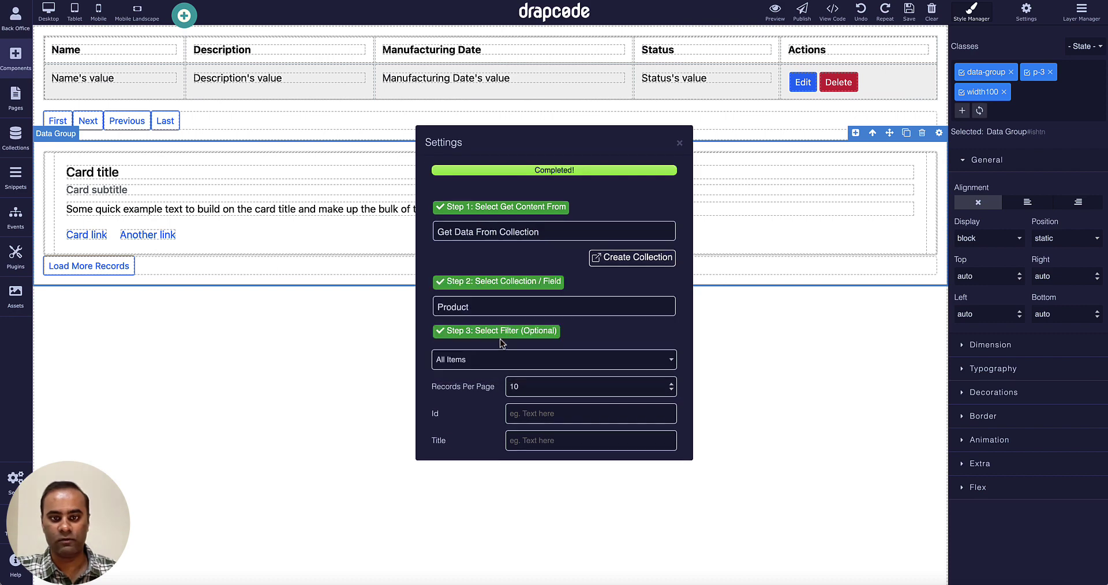
{"action": "left_click", "coordinate": [679, 143]}
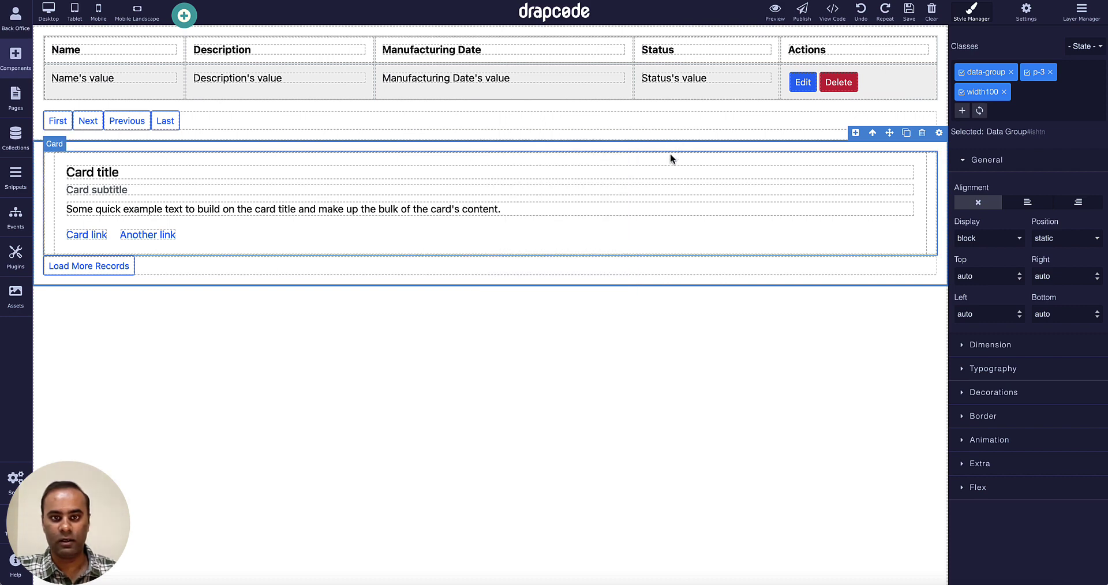
Bind the card title to the product Name field.
{"action": "left_click", "coordinate": [598, 172]}
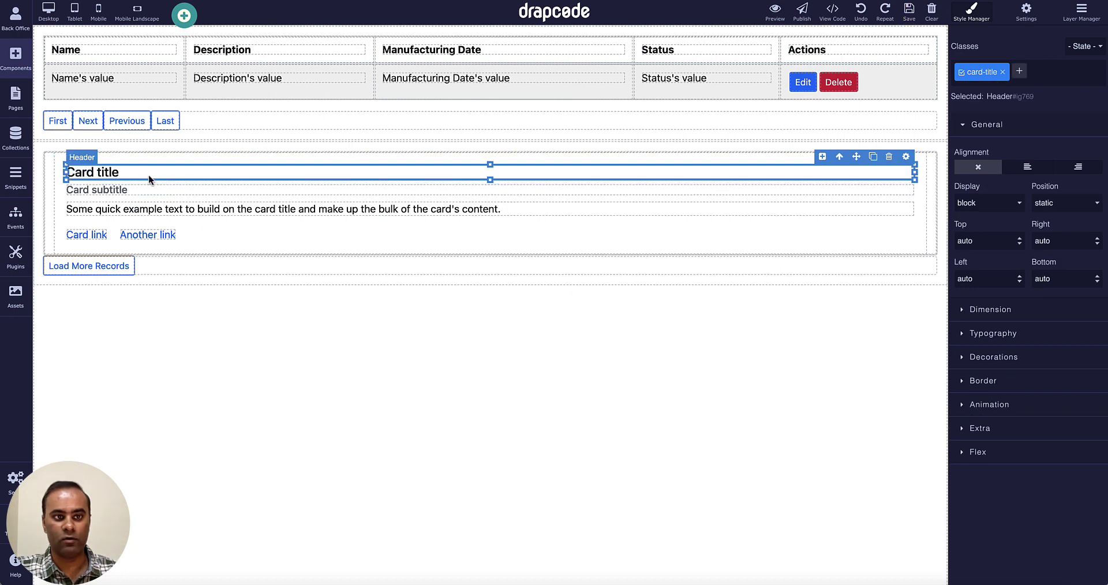
{"action": "left_click", "coordinate": [906, 157]}
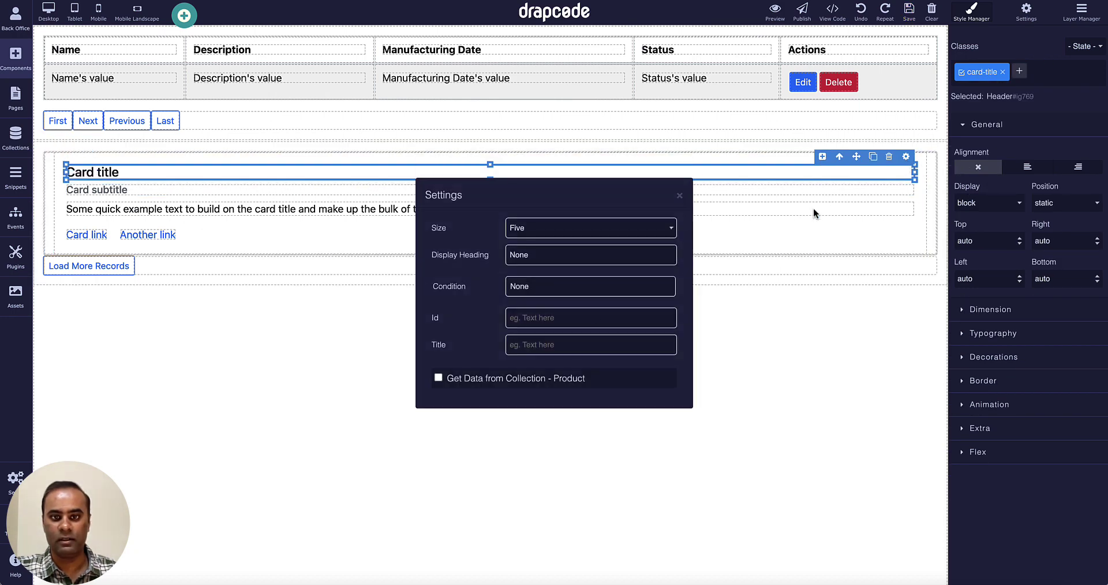
{"action": "left_click", "coordinate": [532, 387]}
{"action": "left_click", "coordinate": [538, 393]}
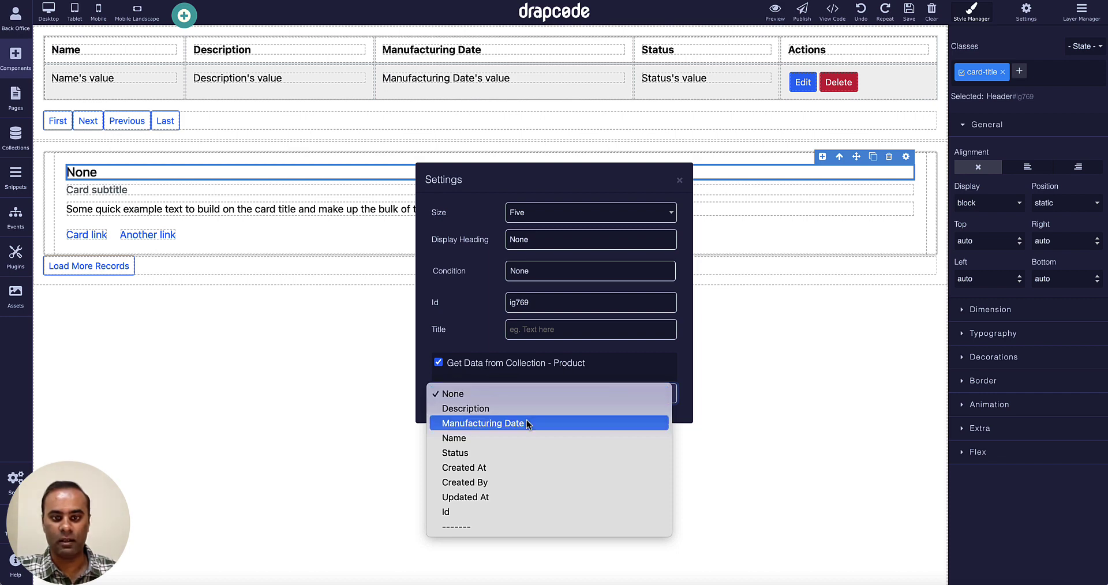
{"action": "left_click", "coordinate": [529, 440]}
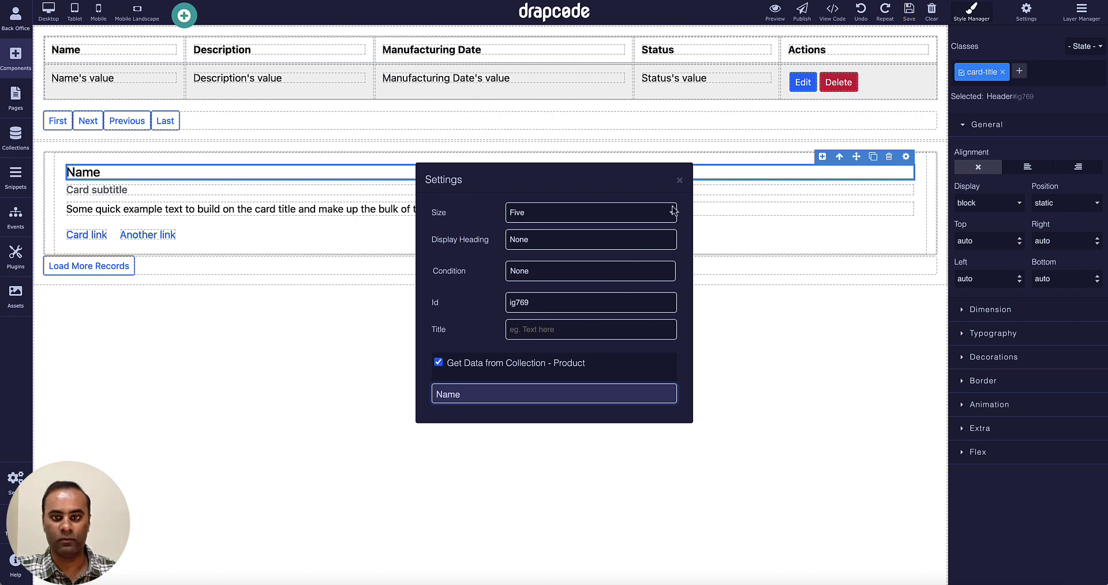
{"action": "left_click", "coordinate": [680, 180]}
Bind the card subtitle to the Description field.
{"action": "left_click", "coordinate": [619, 192]}
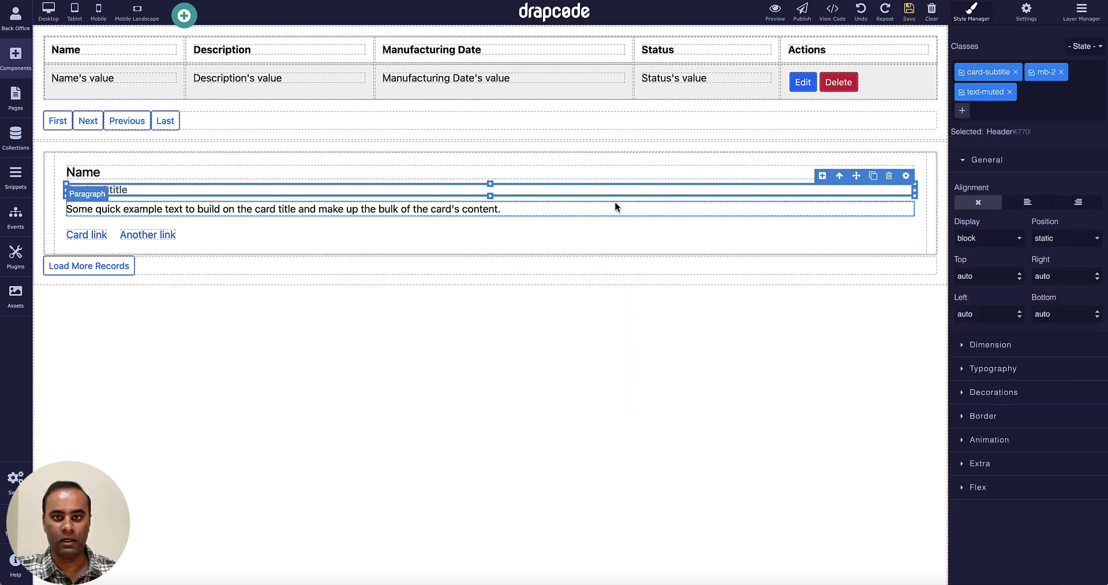
{"action": "left_click", "coordinate": [906, 177]}
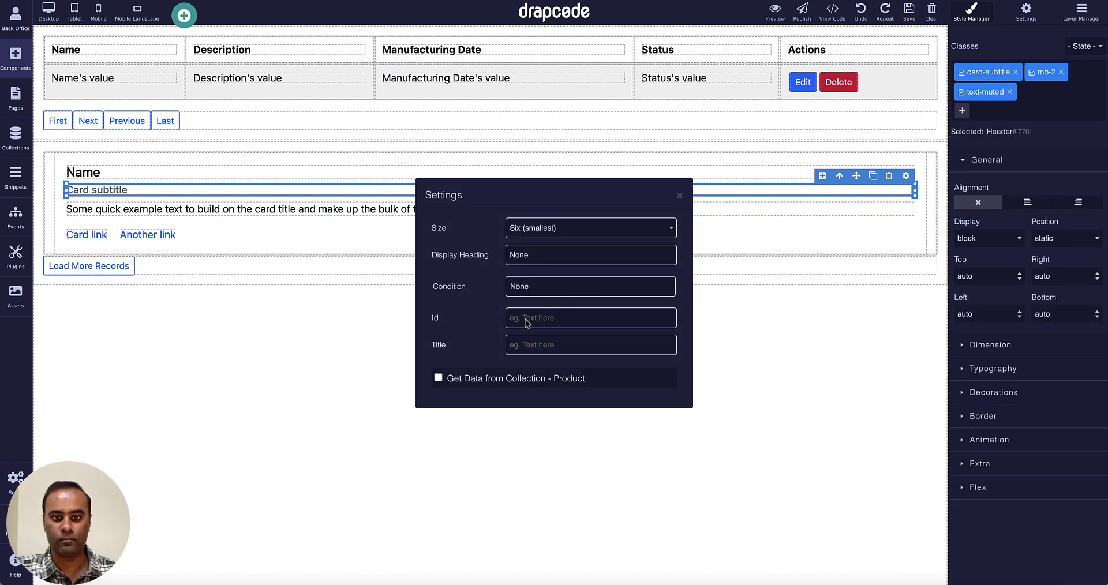
{"action": "left_click", "coordinate": [438, 379]}
{"action": "left_click", "coordinate": [525, 393]}
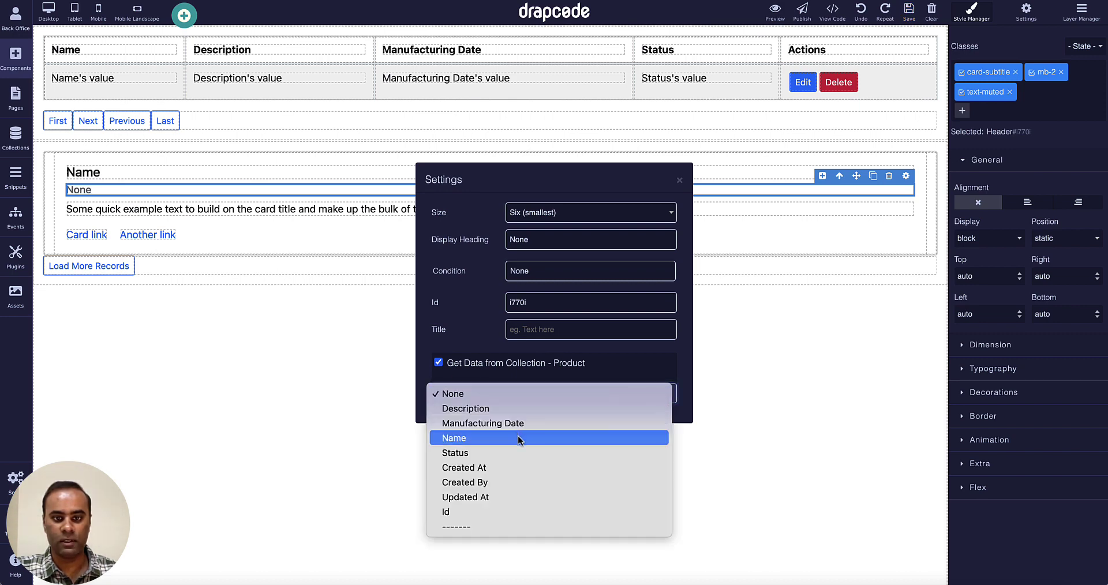
{"action": "left_click", "coordinate": [517, 410]}
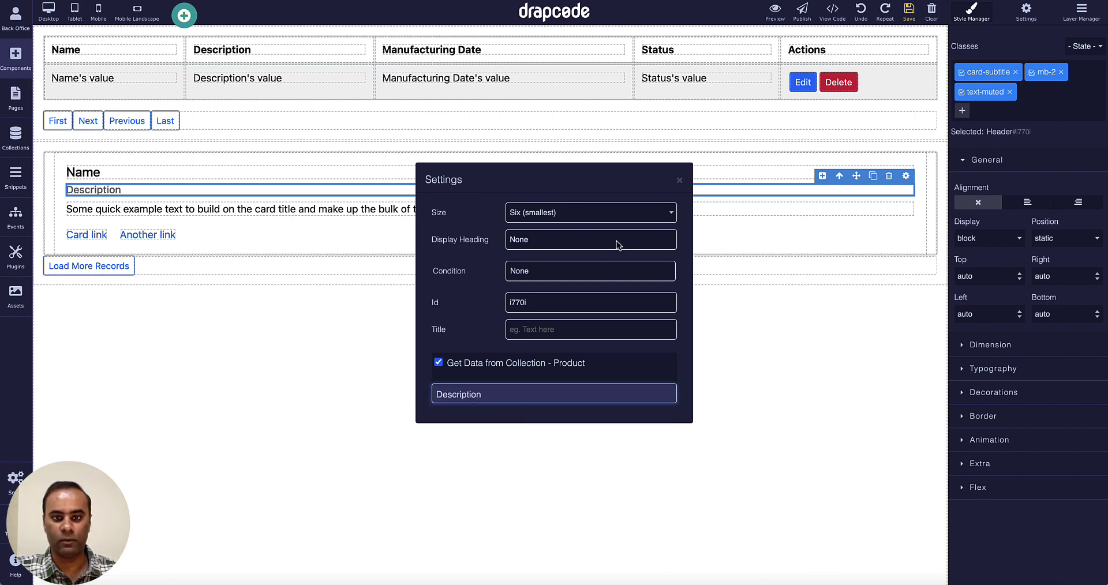
{"action": "left_click", "coordinate": [679, 183]}
Bind the card paragraph to Manufacturing Date and delete the Another link element.
{"action": "left_click", "coordinate": [644, 210]}
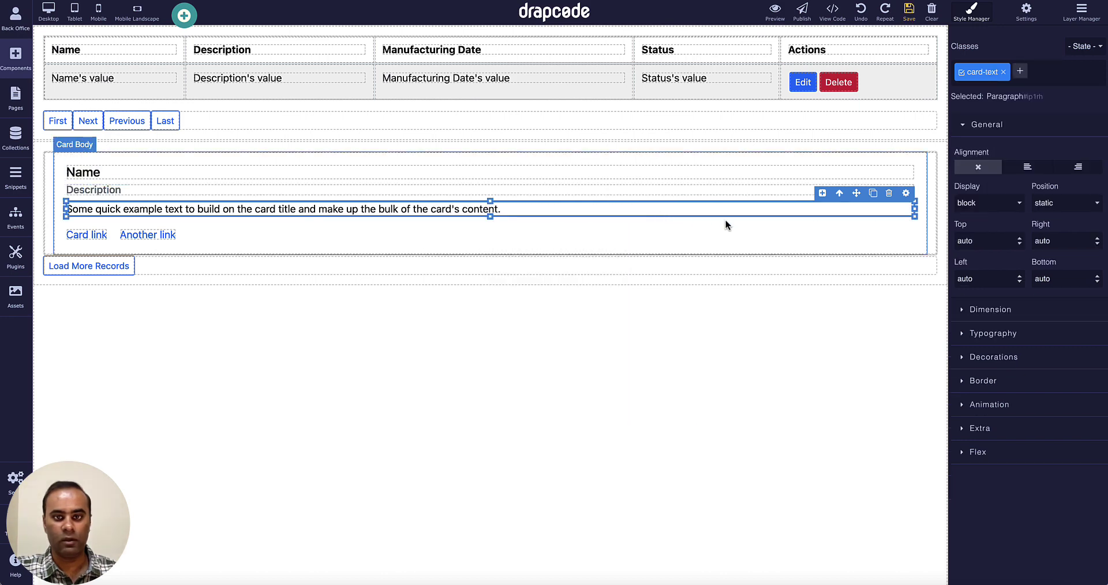
{"action": "left_click", "coordinate": [905, 193]}
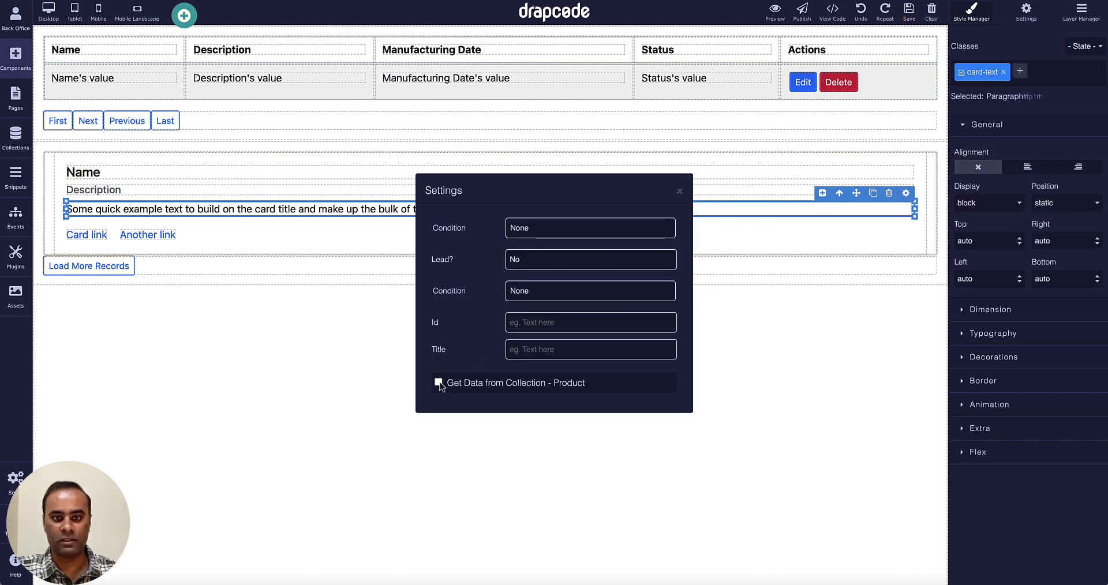
{"action": "left_click", "coordinate": [438, 382]}
{"action": "left_click", "coordinate": [488, 405]}
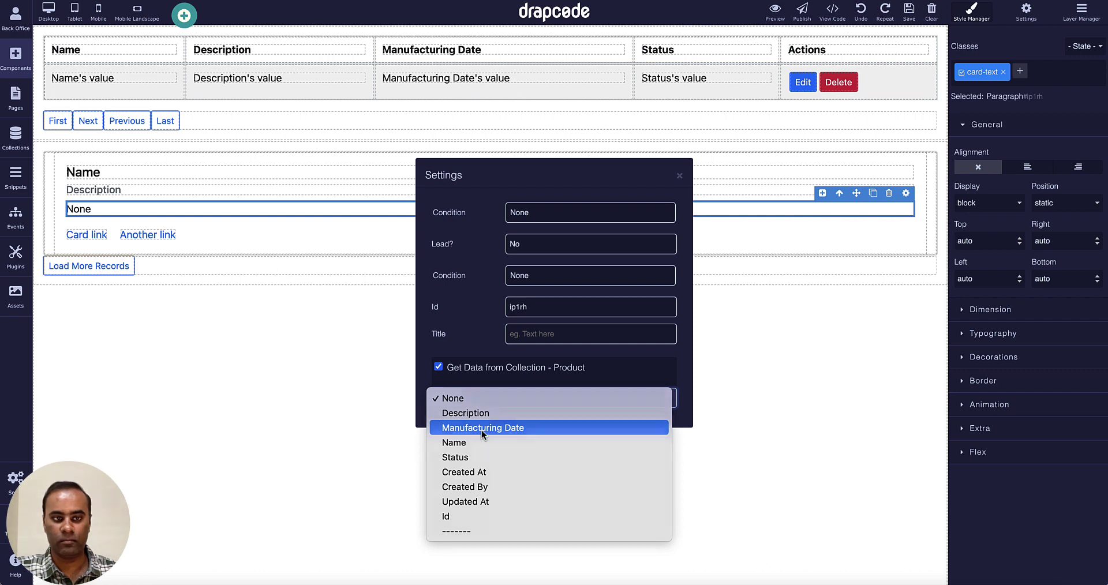
{"action": "left_click", "coordinate": [489, 428]}
{"action": "left_click", "coordinate": [679, 176]}
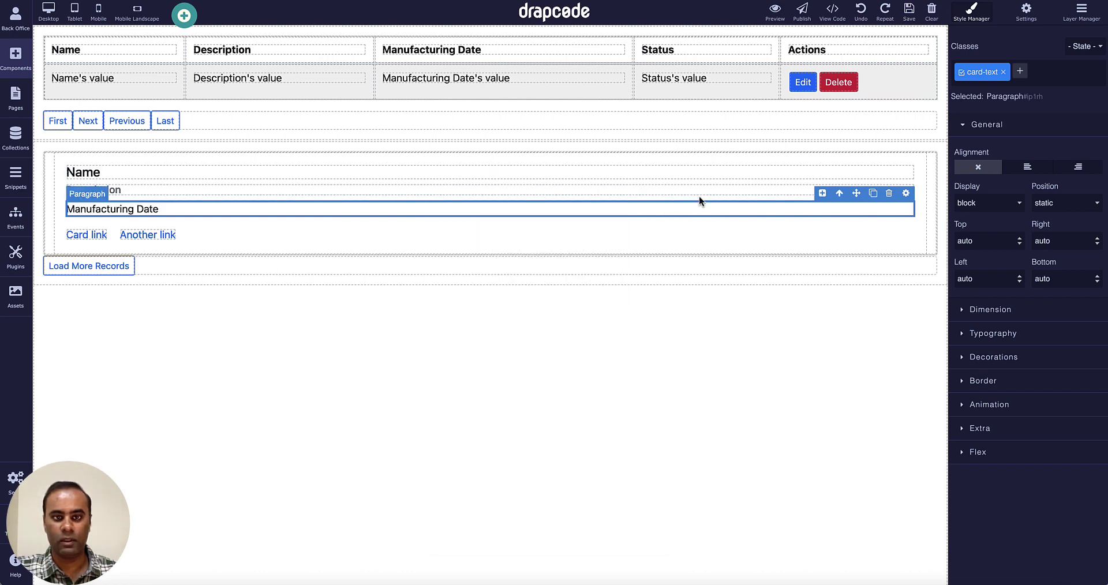
{"action": "left_click", "coordinate": [163, 235]}
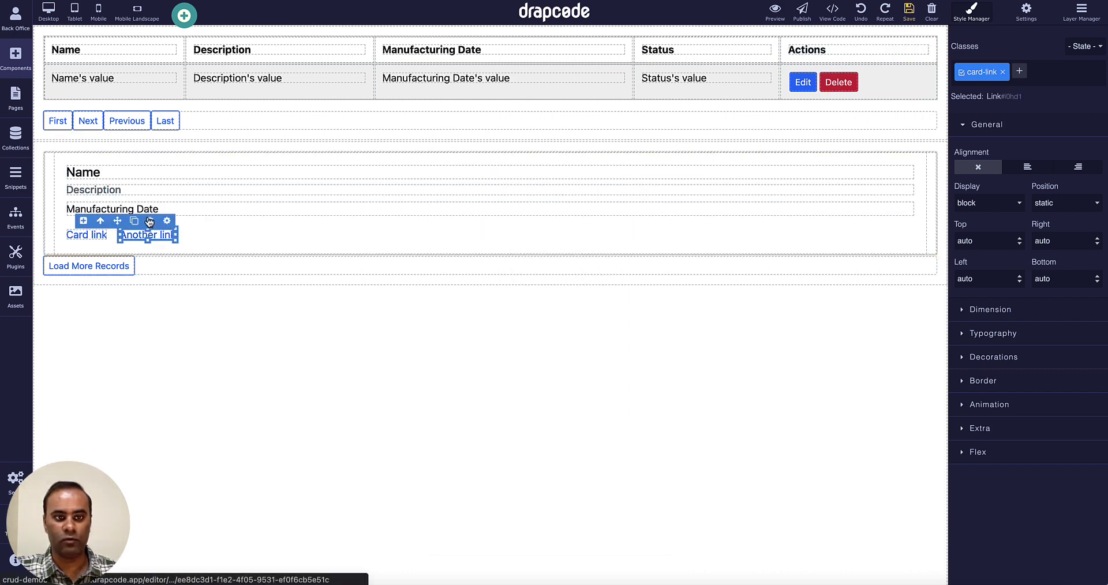
{"action": "left_click", "coordinate": [147, 221]}
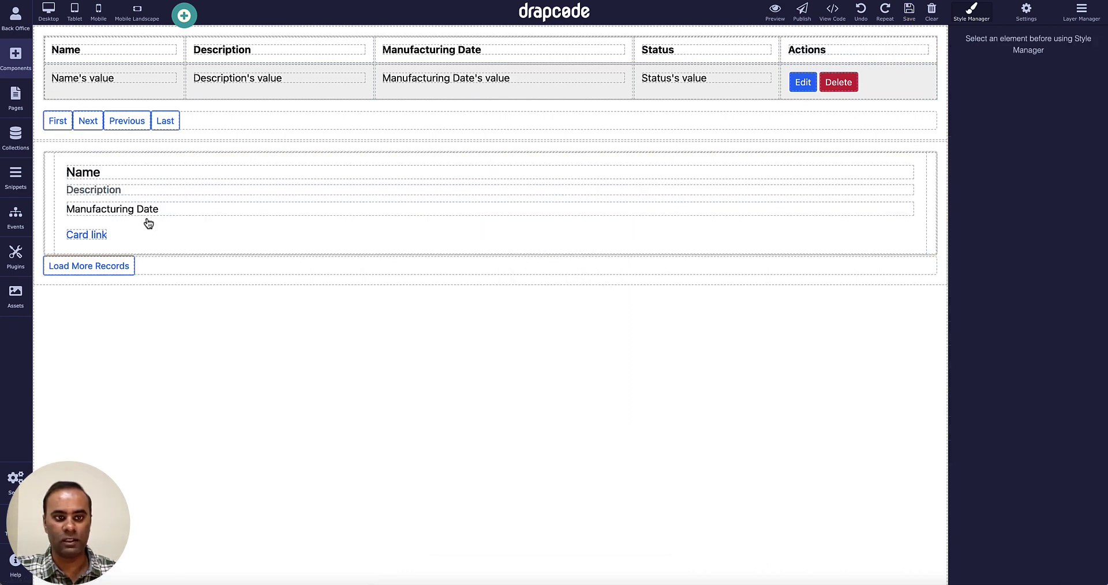
{"action": "left_click", "coordinate": [777, 10]}
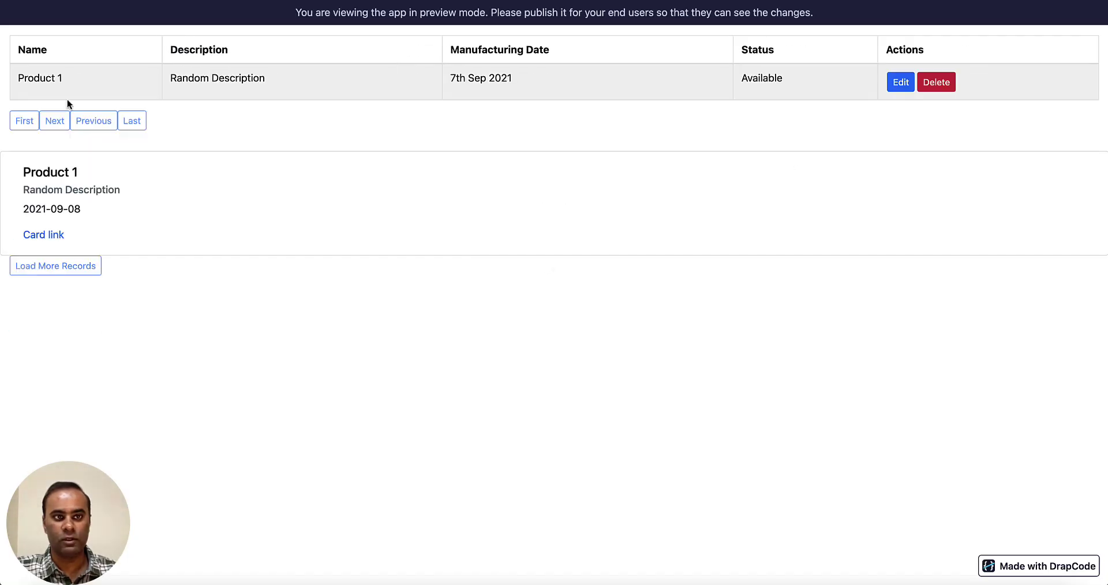
{"action": "left_click_drag", "start_coordinate": [19, 77], "coordinate": [254, 85]}
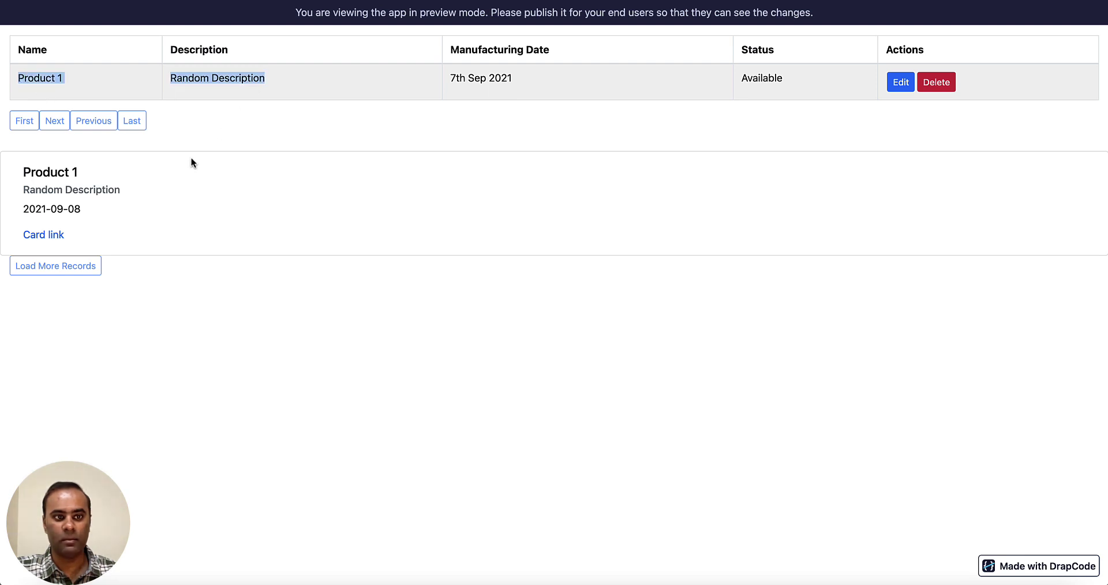
{"action": "left_click_drag", "start_coordinate": [23, 171], "coordinate": [134, 254]}
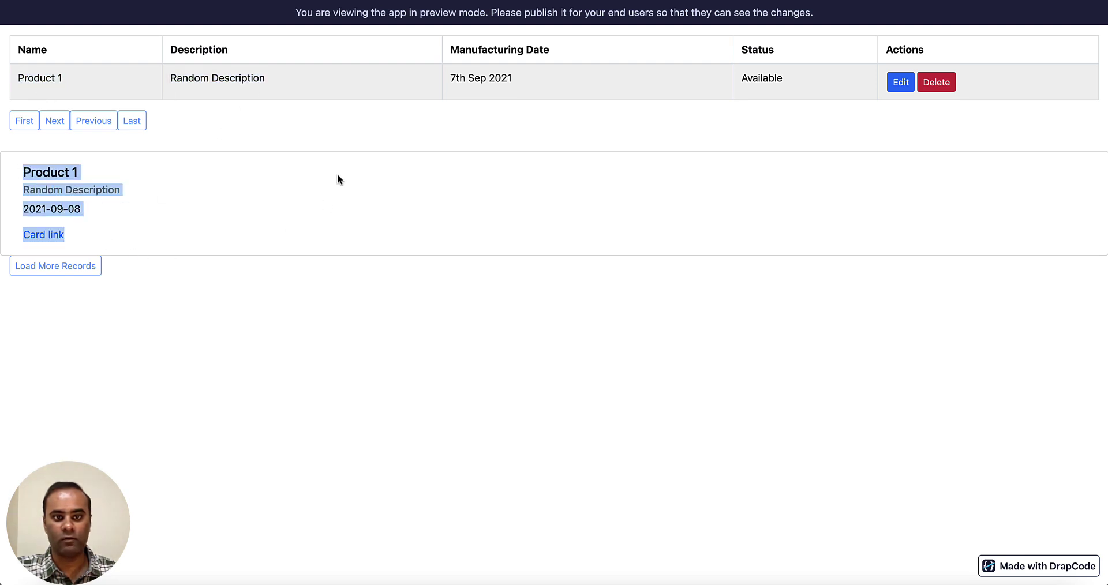
{"action": "left_click", "coordinate": [339, 243]}
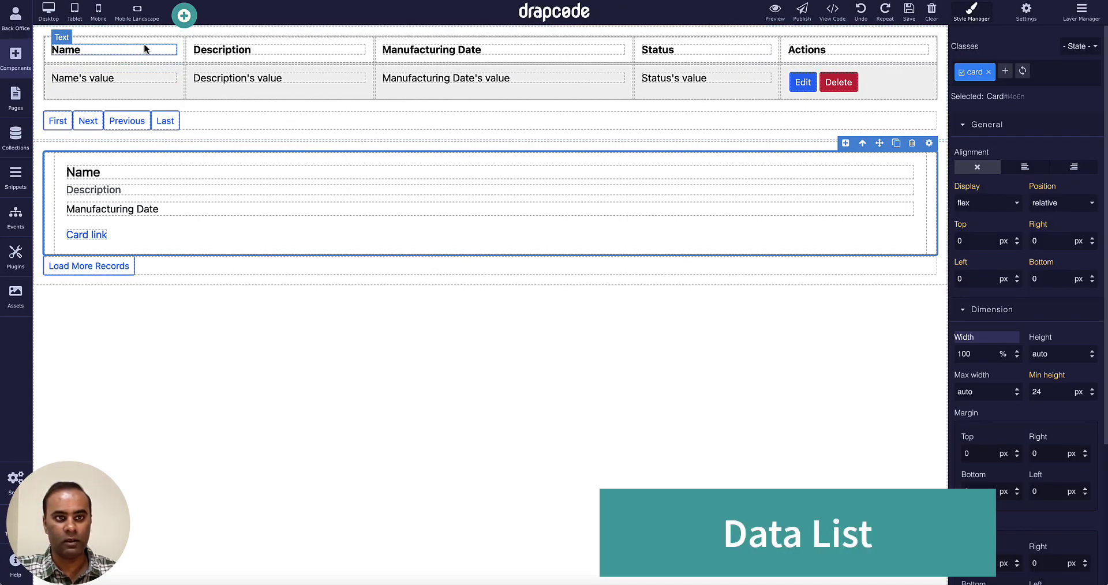
Add a data list below the card that pulls All Items from the Product collection.
{"action": "left_click", "coordinate": [184, 15]}
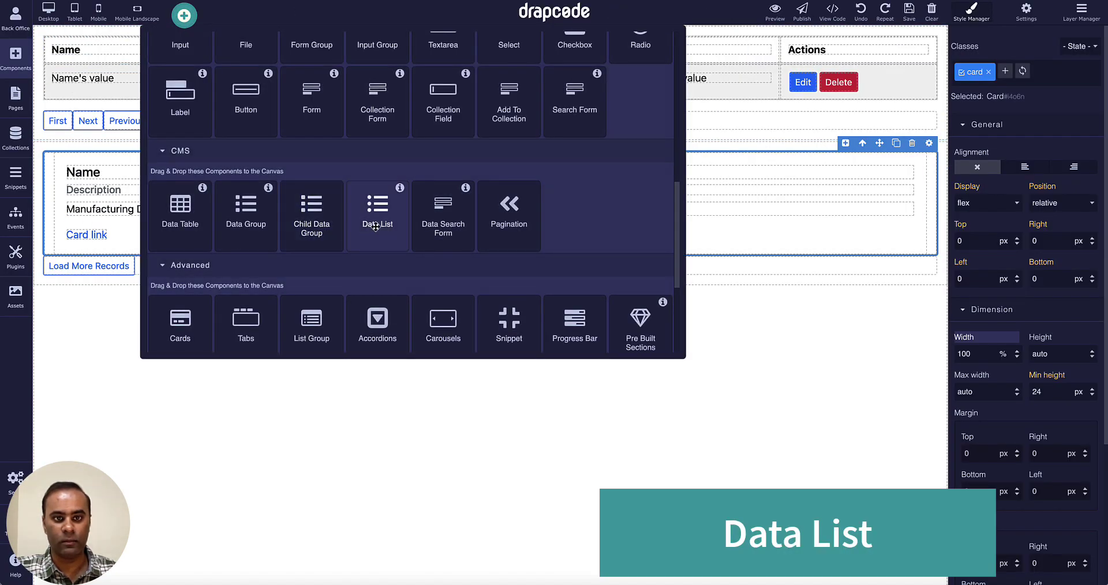
{"action": "left_click_drag", "start_coordinate": [378, 211], "coordinate": [382, 345]}
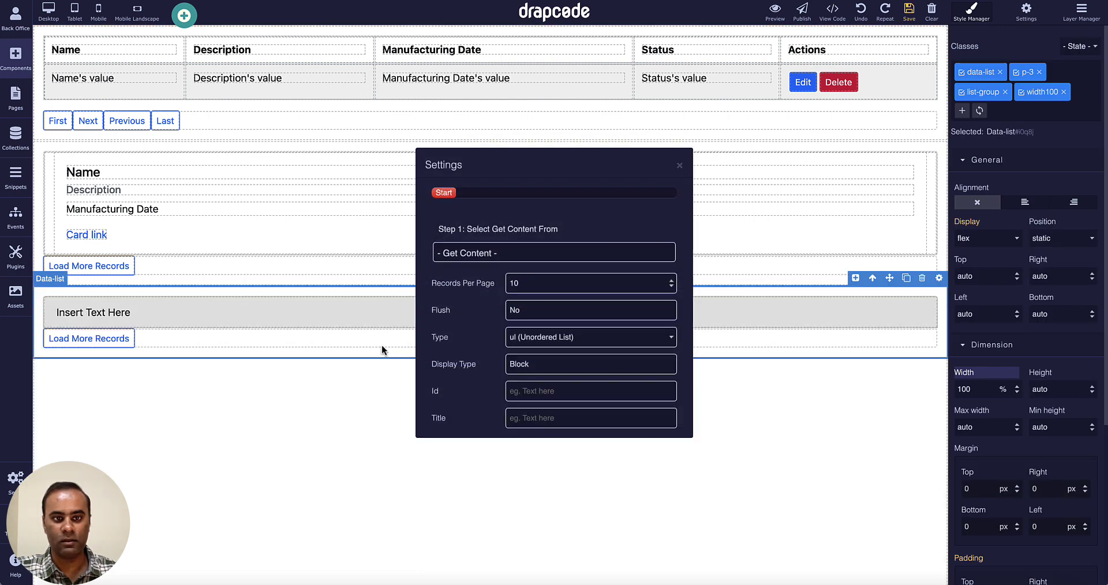
{"action": "left_click", "coordinate": [534, 254]}
{"action": "left_click", "coordinate": [526, 269]}
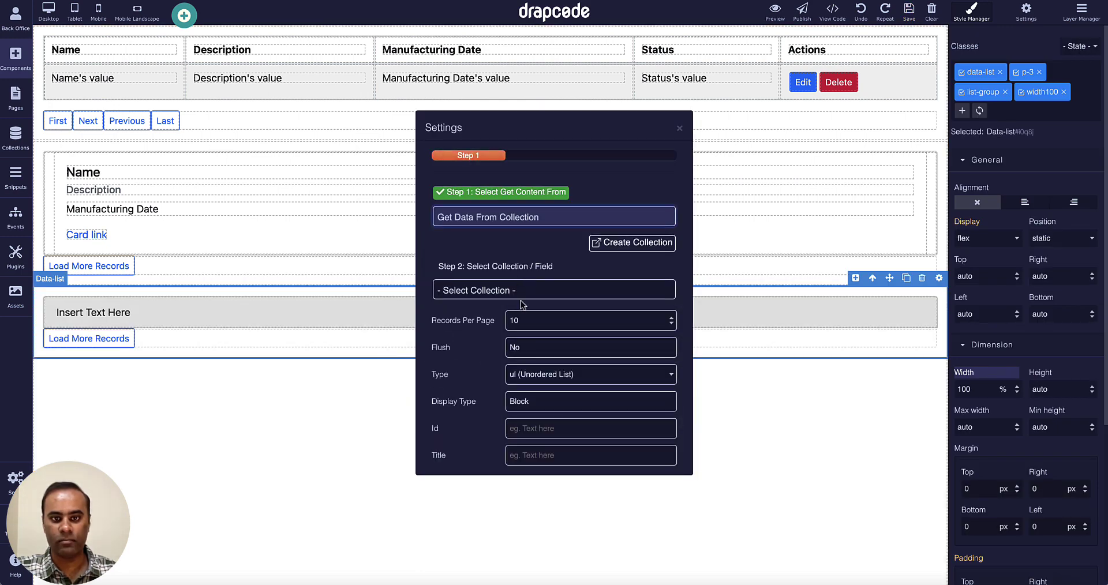
{"action": "left_click", "coordinate": [519, 290]}
{"action": "left_click", "coordinate": [511, 304]}
{"action": "left_click", "coordinate": [511, 319]}
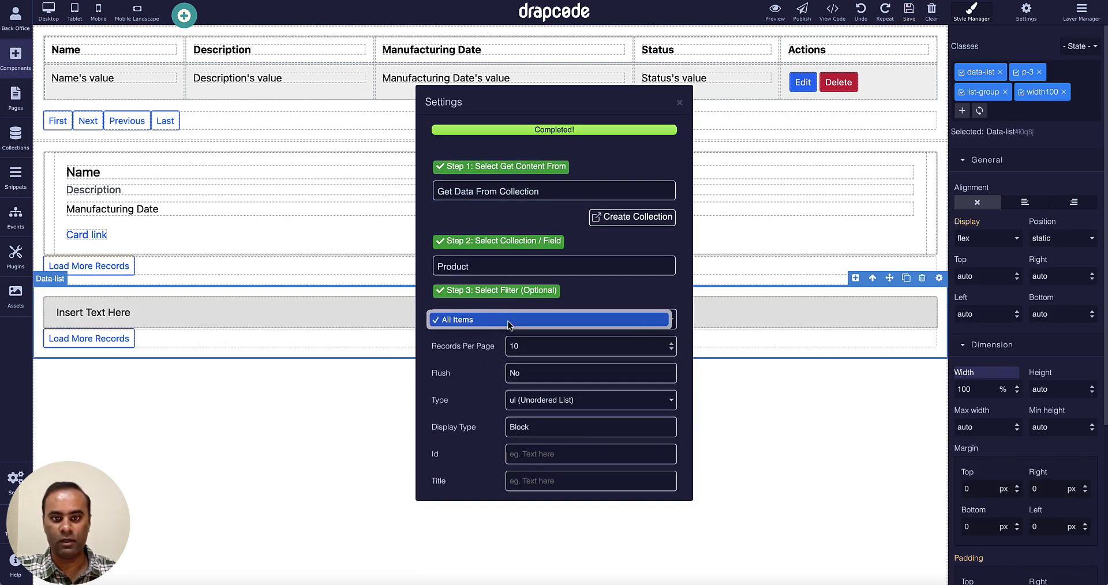
{"action": "left_click", "coordinate": [640, 159]}
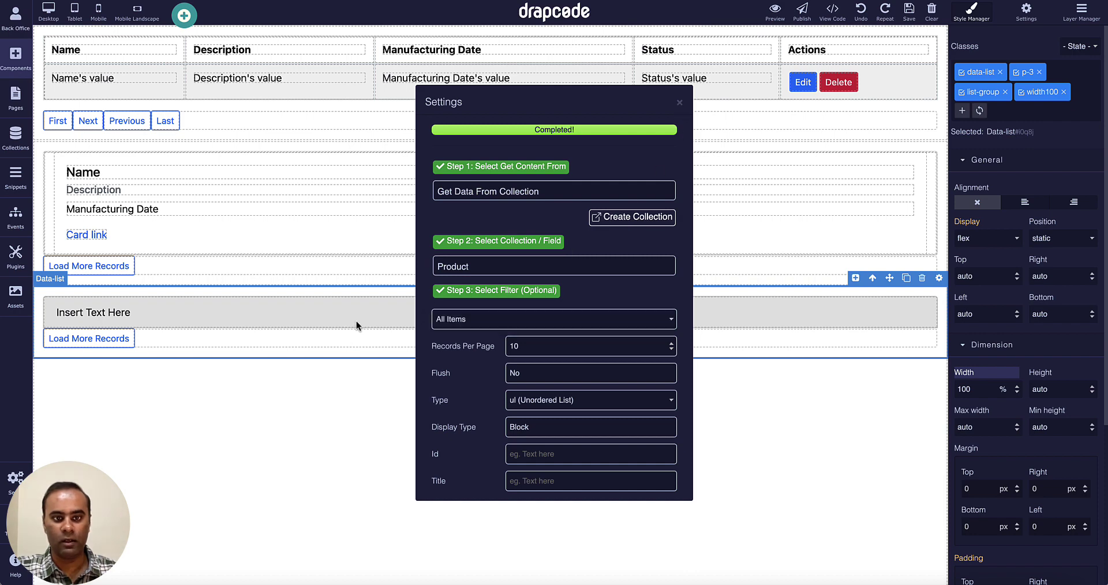
{"action": "left_click", "coordinate": [680, 103]}
Bind the list item's text to the Product collection's Name field.
{"action": "left_click", "coordinate": [697, 314]}
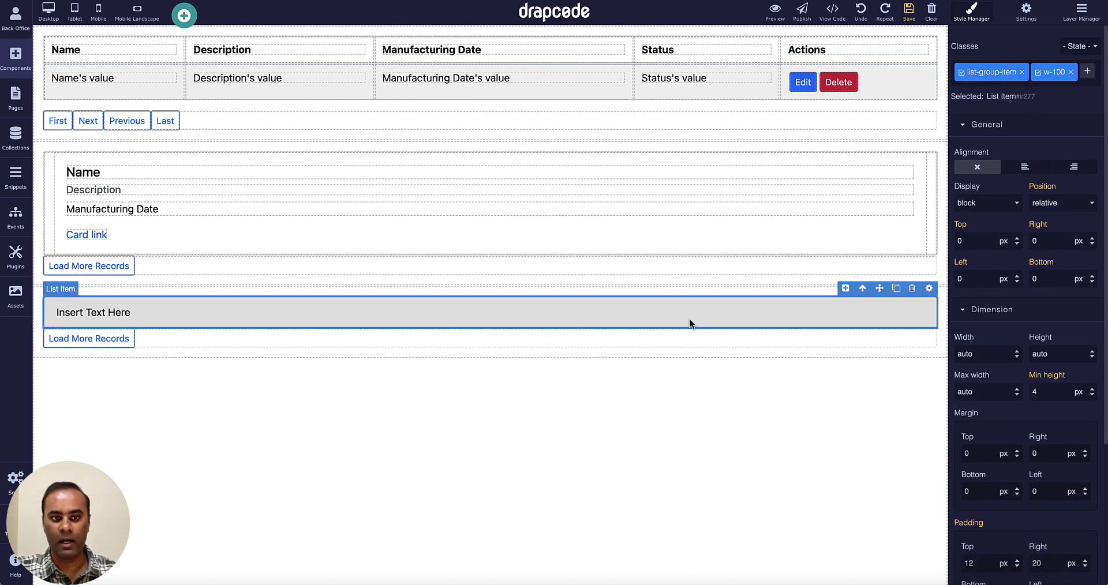
{"action": "left_click", "coordinate": [928, 288]}
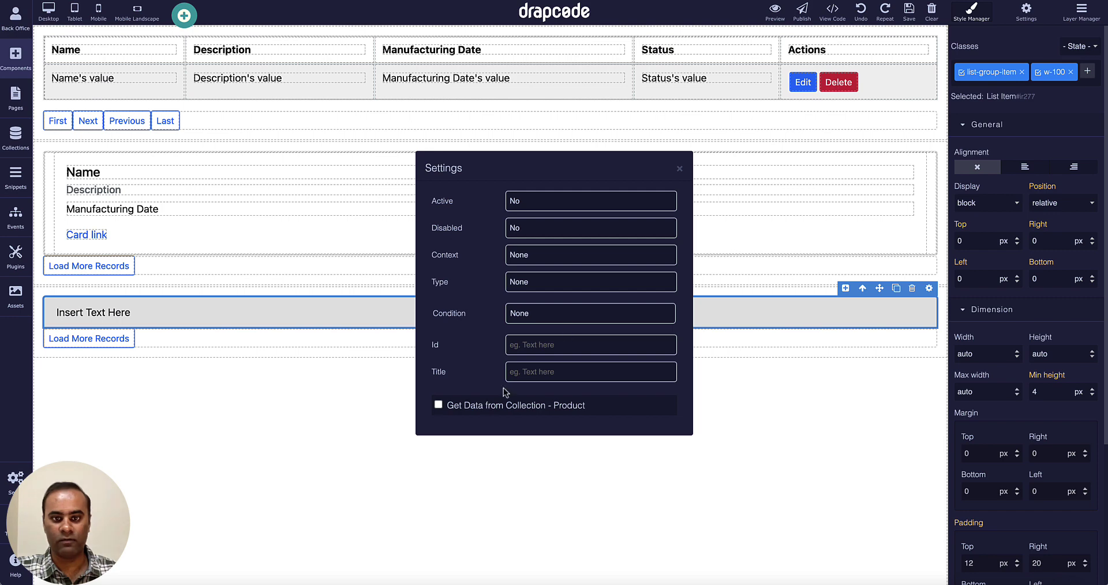
{"action": "left_click", "coordinate": [441, 407]}
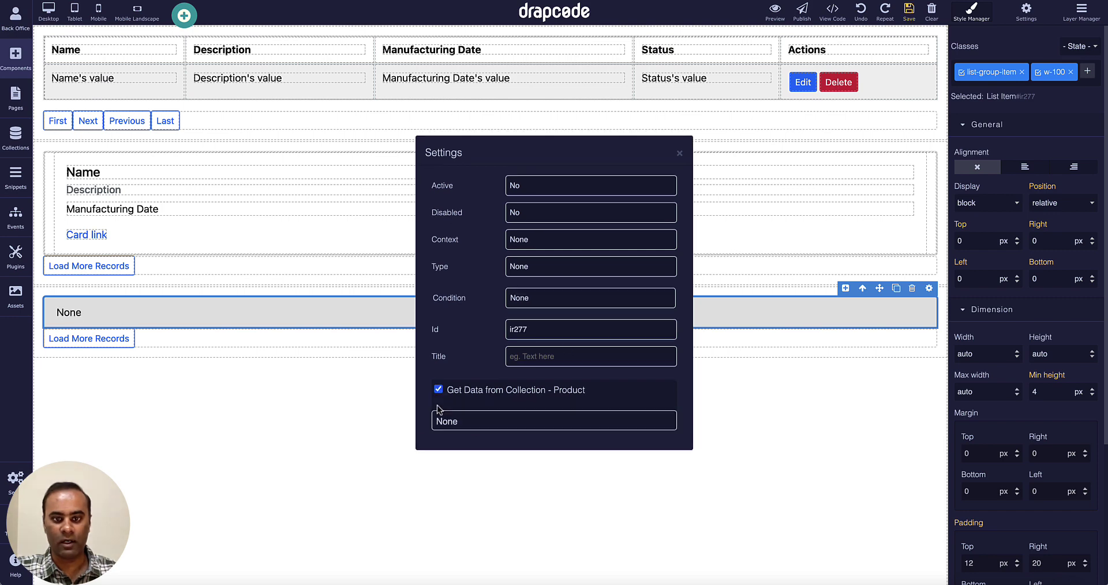
{"action": "left_click", "coordinate": [487, 420]}
{"action": "left_click", "coordinate": [490, 466]}
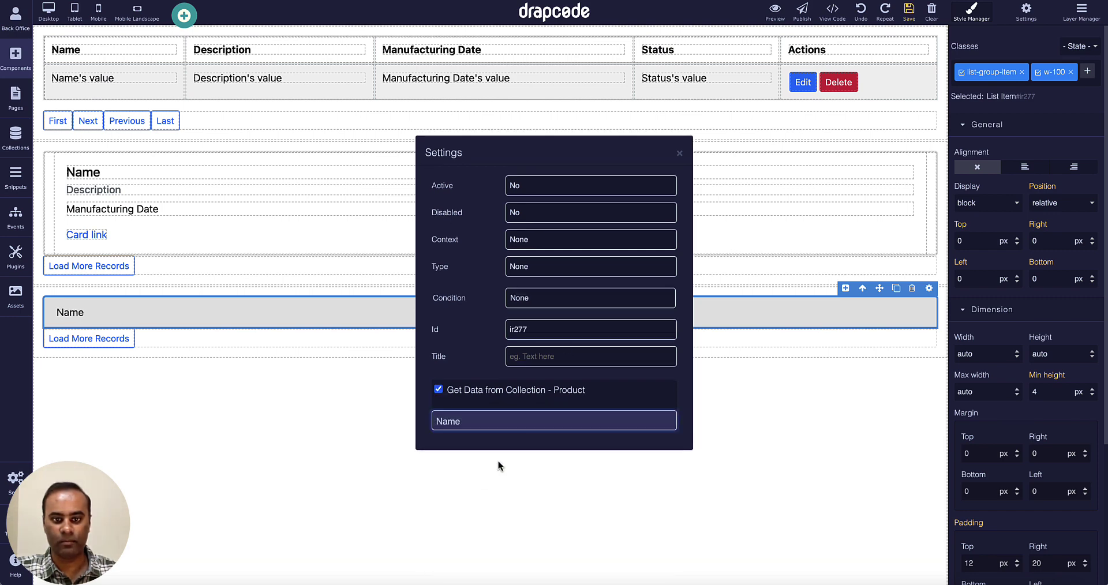
{"action": "left_click", "coordinate": [681, 153]}
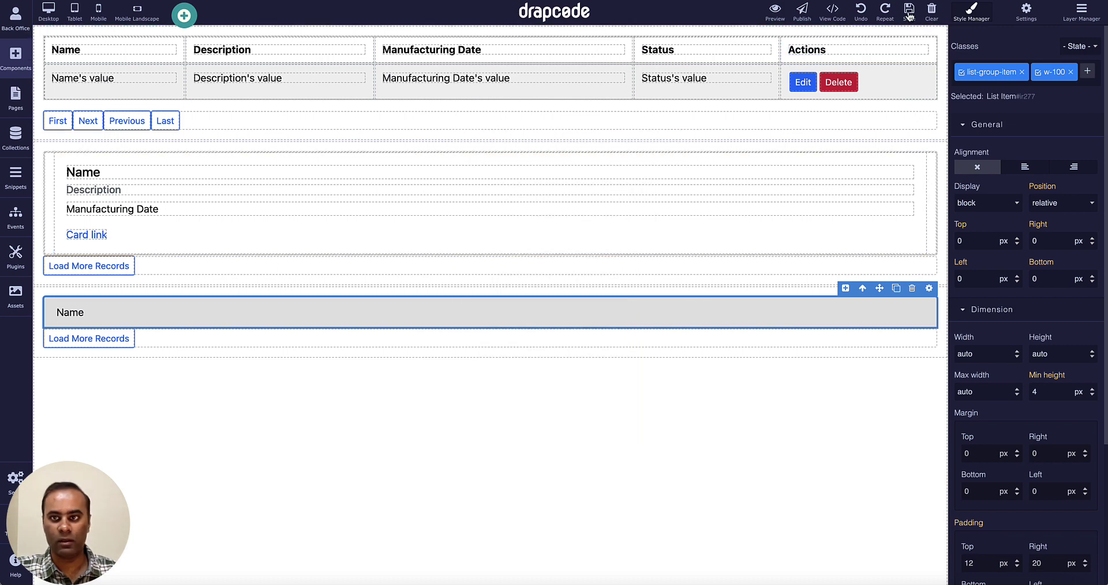
{"action": "left_click", "coordinate": [776, 11]}
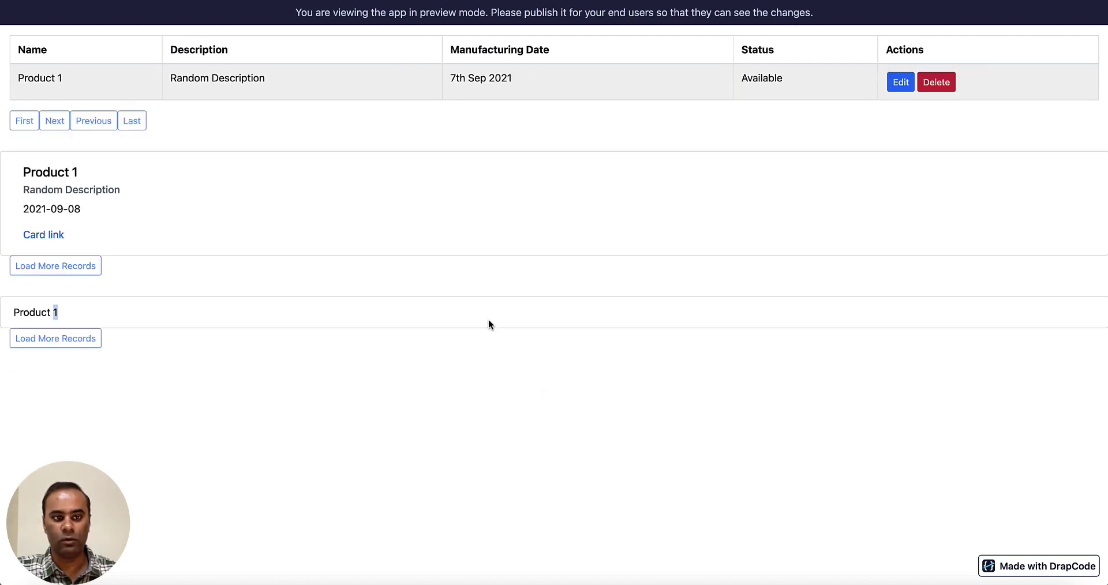
{"action": "left_click_drag", "start_coordinate": [16, 314], "coordinate": [70, 316]}
{"action": "left_click", "coordinate": [184, 334]}
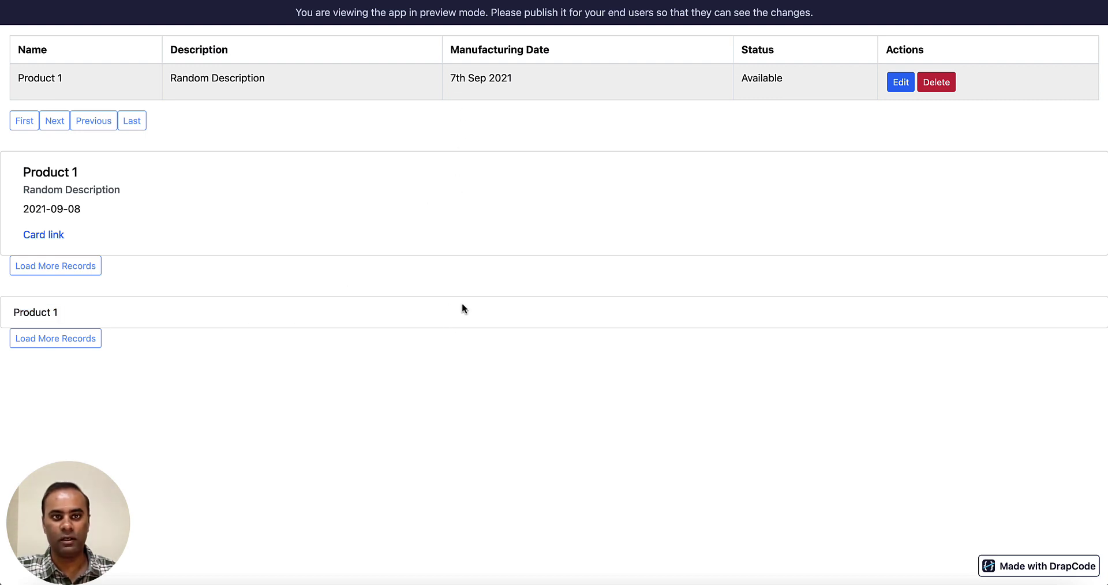
{"action": "key", "text": "super+w"}
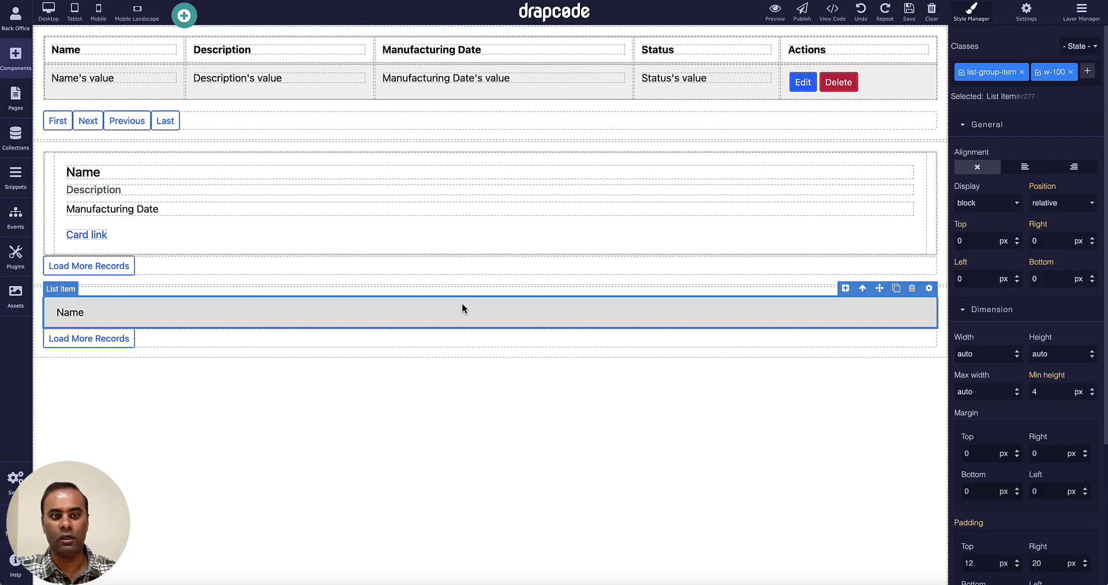
{"action": "left_click", "coordinate": [518, 232]}
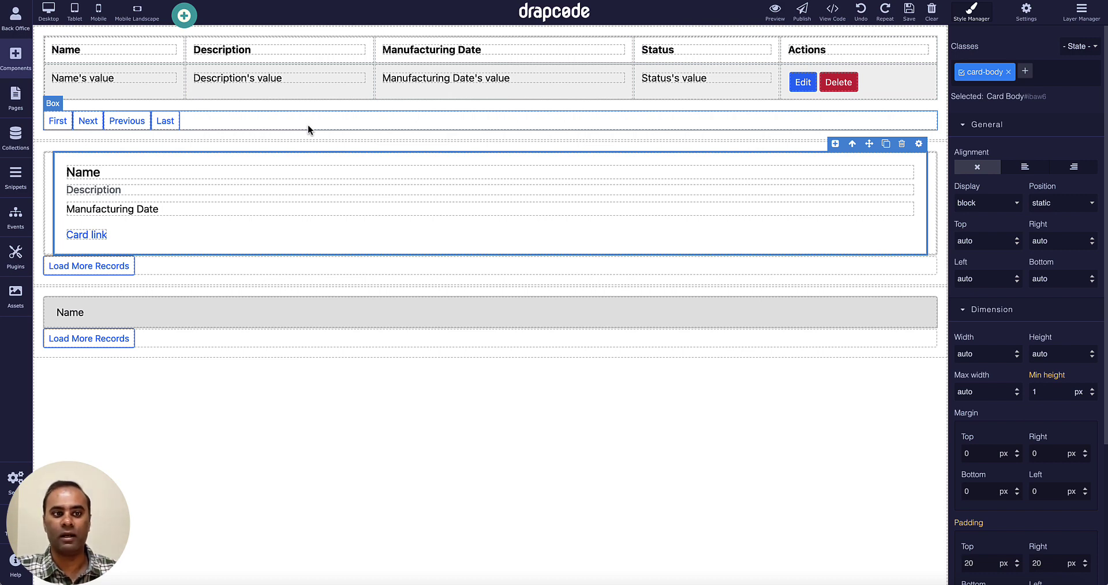
Create a page named 'Form' at /form and open it in the editor.
{"action": "left_click", "coordinate": [15, 98]}
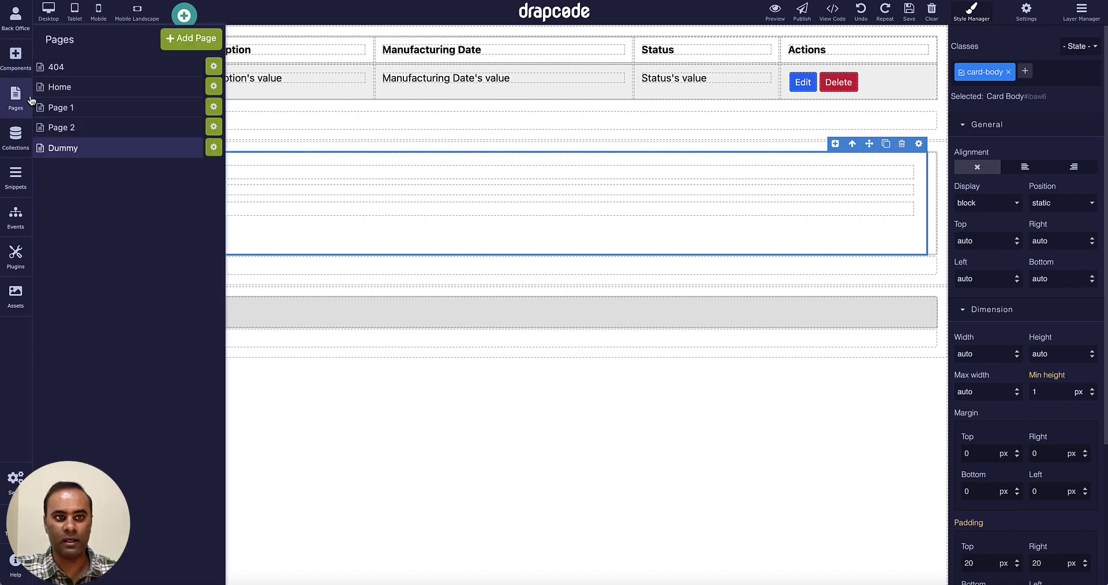
{"action": "left_click", "coordinate": [173, 38]}
{"action": "type", "text": "Fo"}
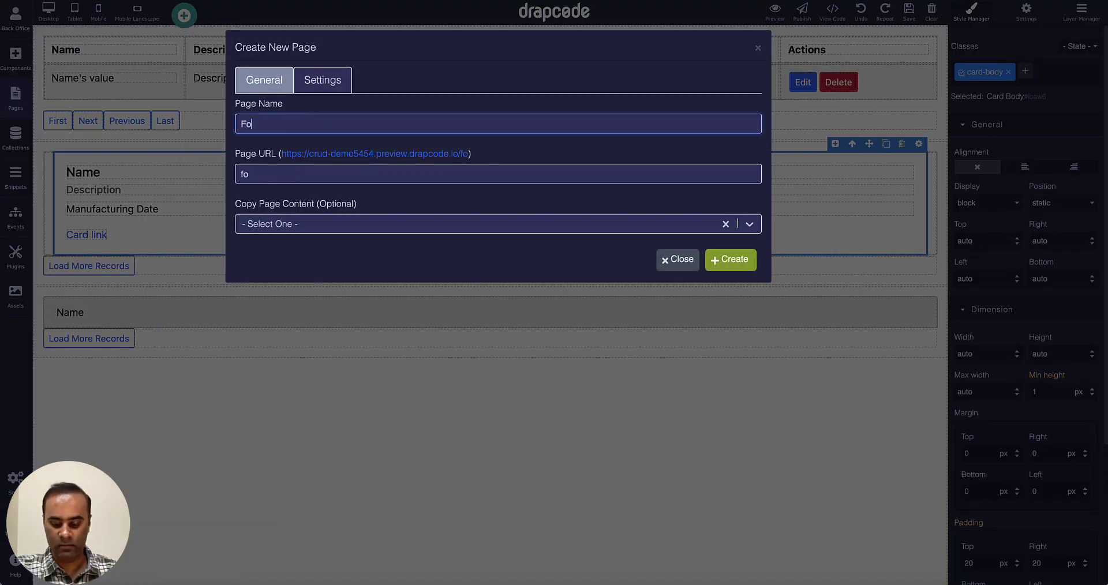
{"action": "type", "text": "rm"}
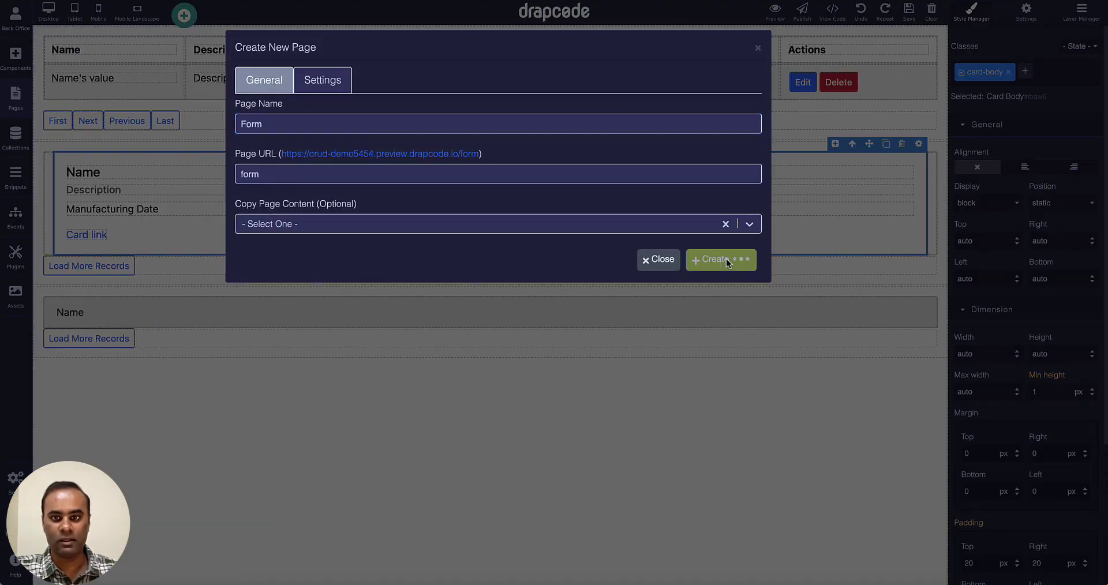
{"action": "left_click", "coordinate": [726, 259]}
{"action": "left_click", "coordinate": [758, 48]}
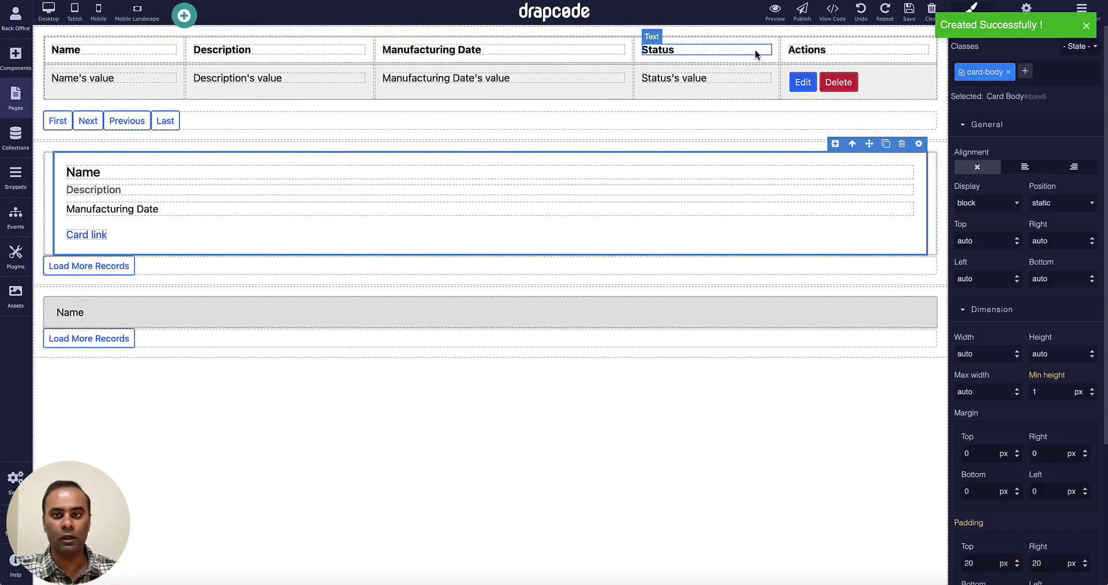
{"action": "left_click", "coordinate": [16, 104]}
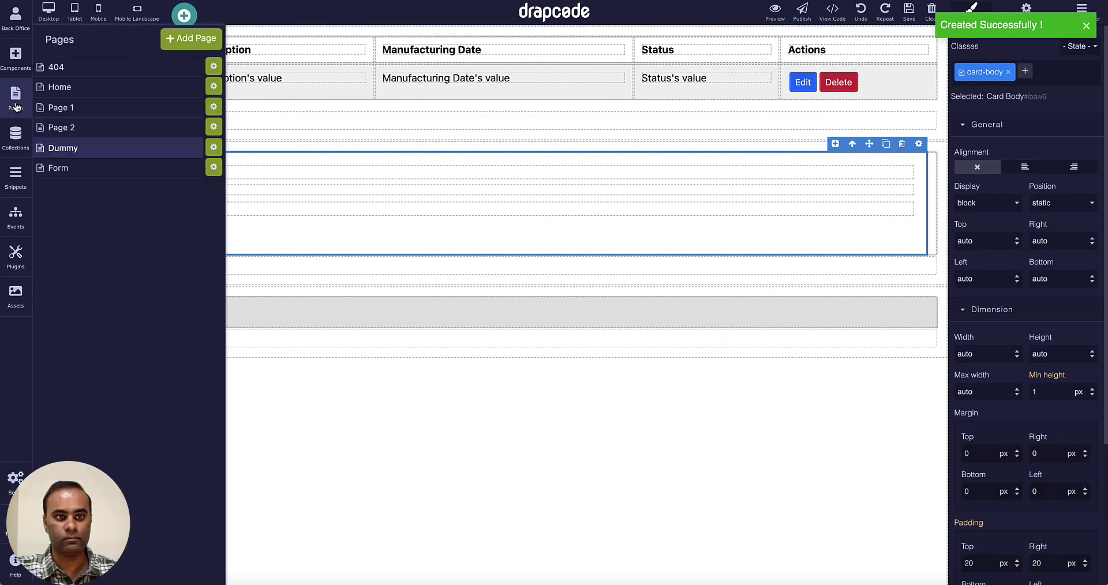
{"action": "left_click", "coordinate": [74, 169]}
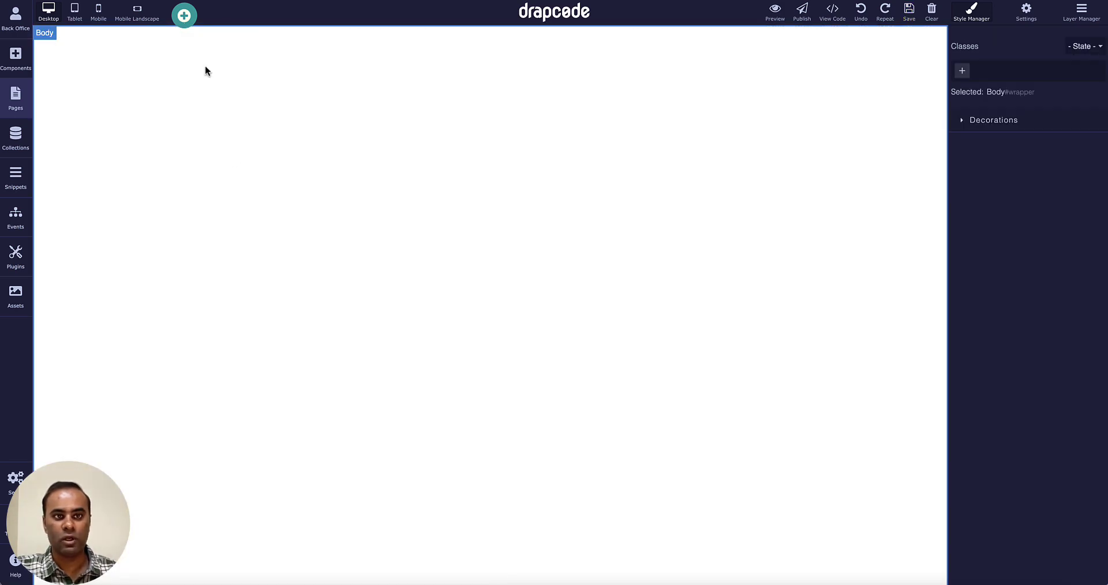
Place a Collection Form bound to the Product collection on the Form page.
{"action": "left_click", "coordinate": [185, 15]}
{"action": "scroll", "coordinate": [311, 210], "scroll_direction": "down", "scroll_amount": 10}
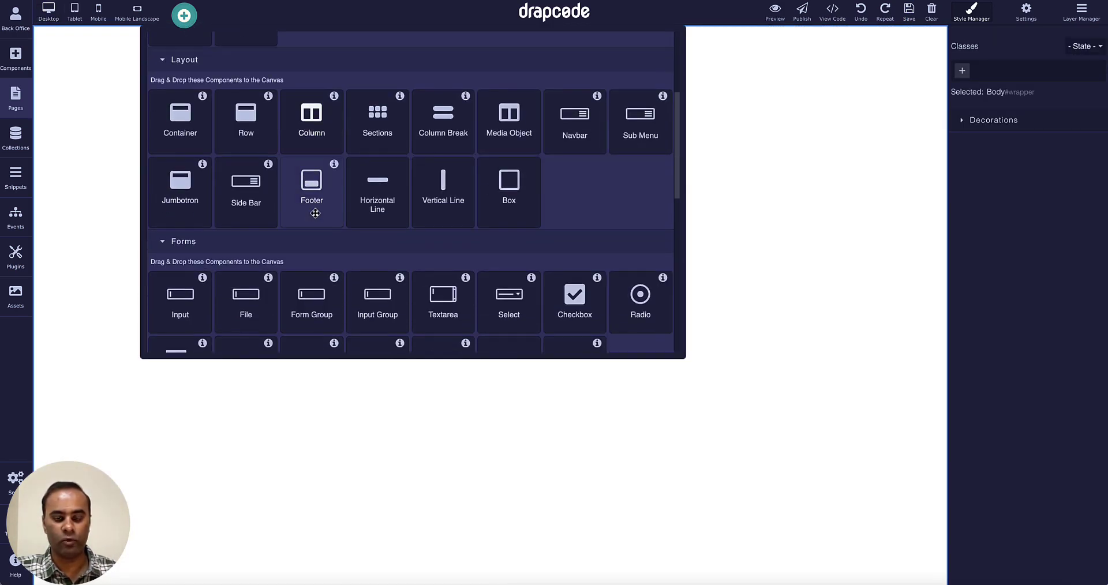
{"action": "scroll", "coordinate": [315, 213], "scroll_direction": "down", "scroll_amount": 2}
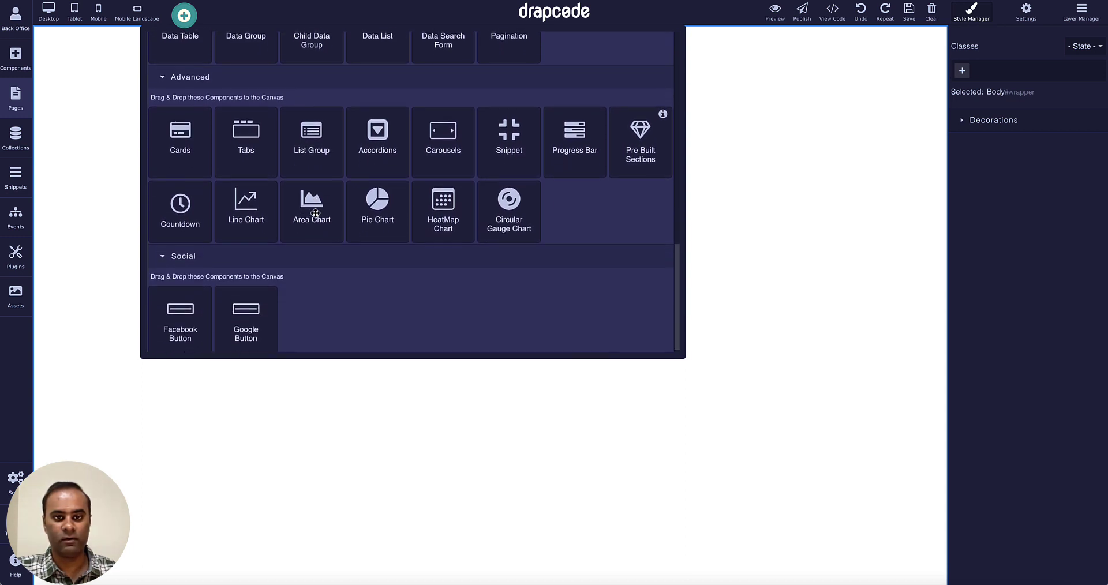
{"action": "scroll", "coordinate": [316, 213], "scroll_direction": "up", "scroll_amount": 5}
{"action": "scroll", "coordinate": [315, 213], "scroll_direction": "up", "scroll_amount": 2}
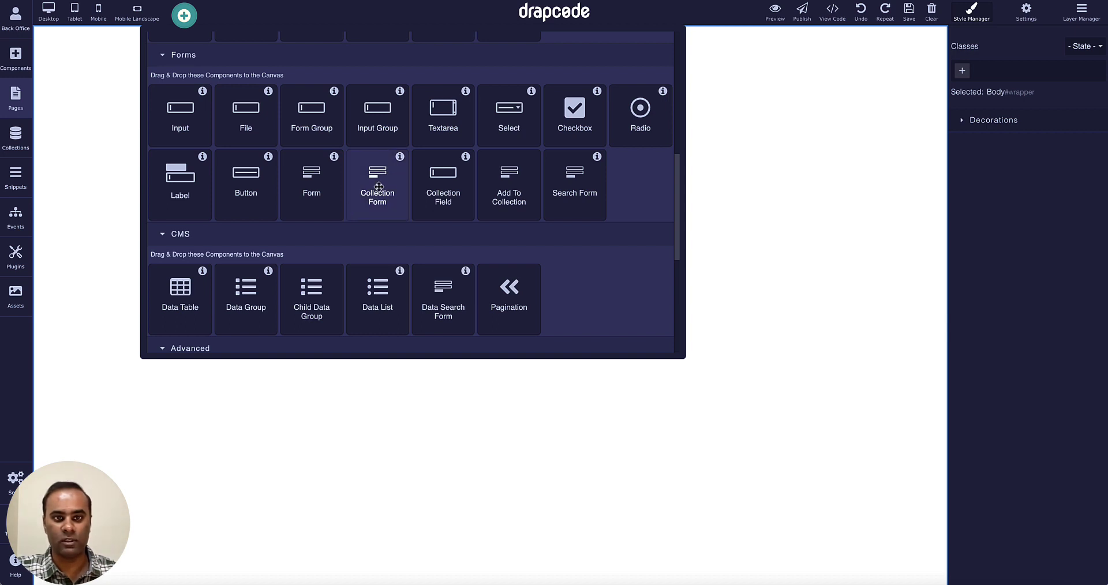
{"action": "left_click_drag", "start_coordinate": [379, 186], "coordinate": [394, 230]}
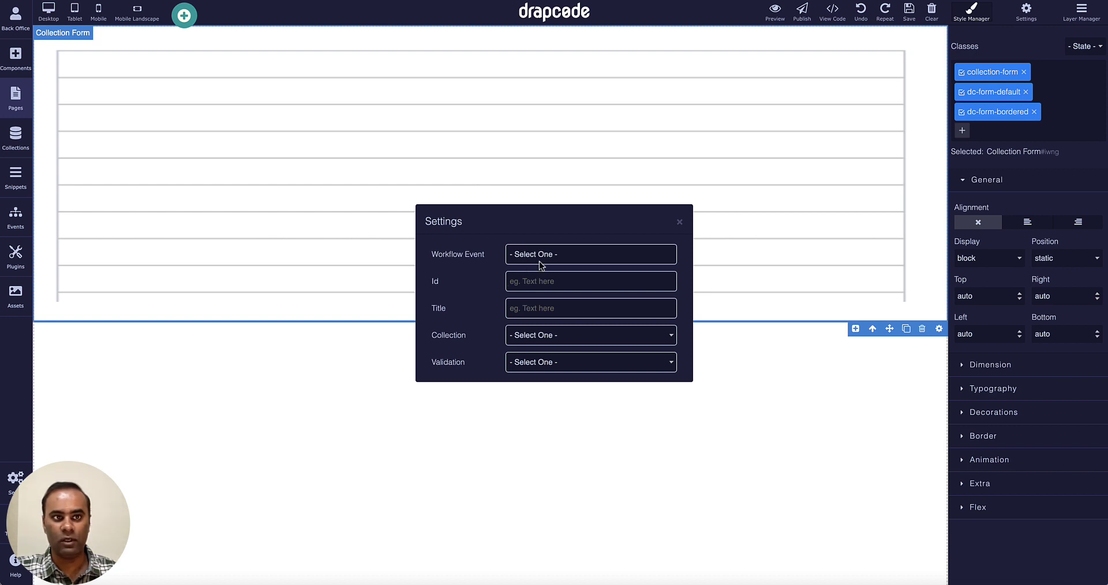
{"action": "left_click", "coordinate": [559, 341]}
{"action": "left_click", "coordinate": [561, 349]}
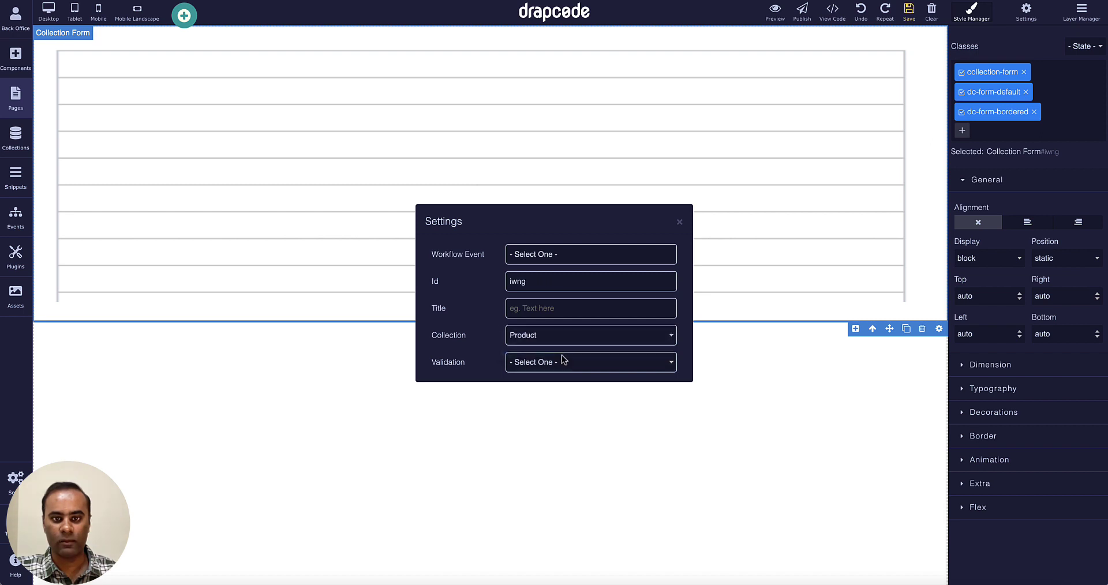
{"action": "left_click", "coordinate": [678, 223]}
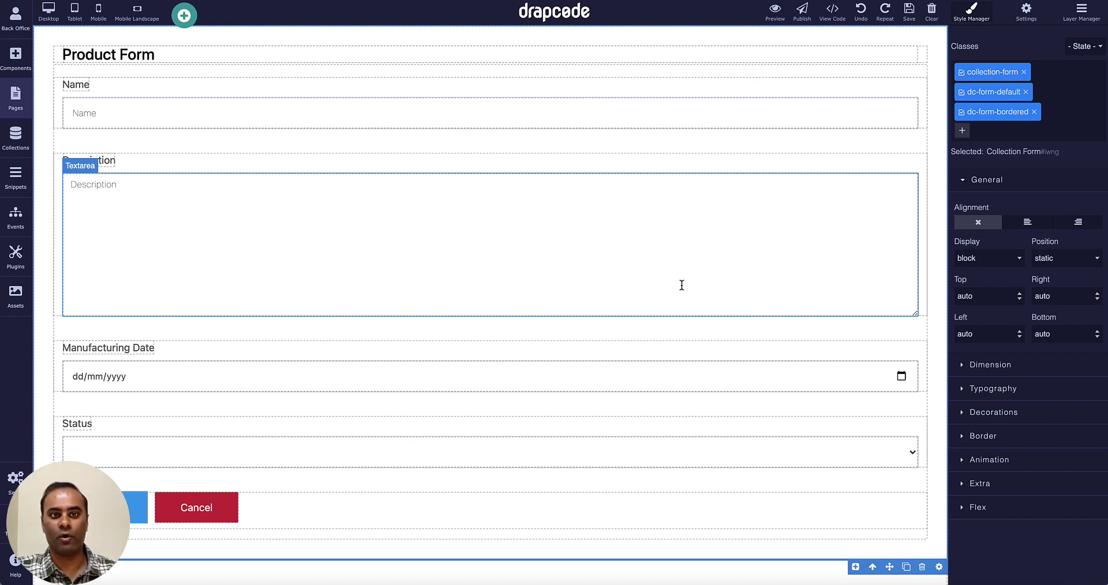
{"action": "left_click", "coordinate": [680, 327]}
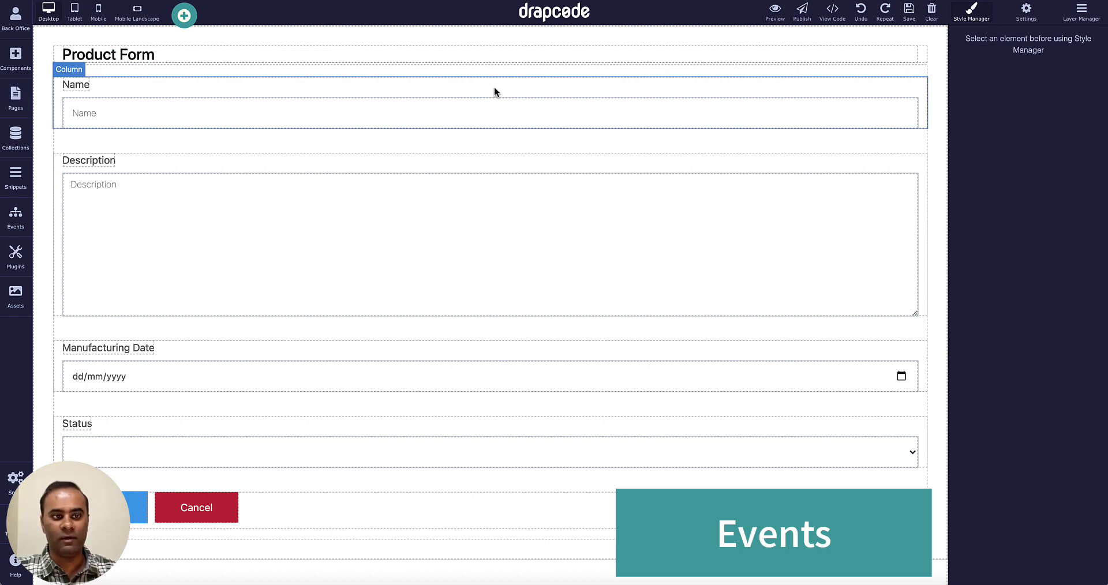
Create a new event named 'Product Create' in the Events area.
{"action": "left_click", "coordinate": [17, 222]}
{"action": "left_click", "coordinate": [188, 45]}
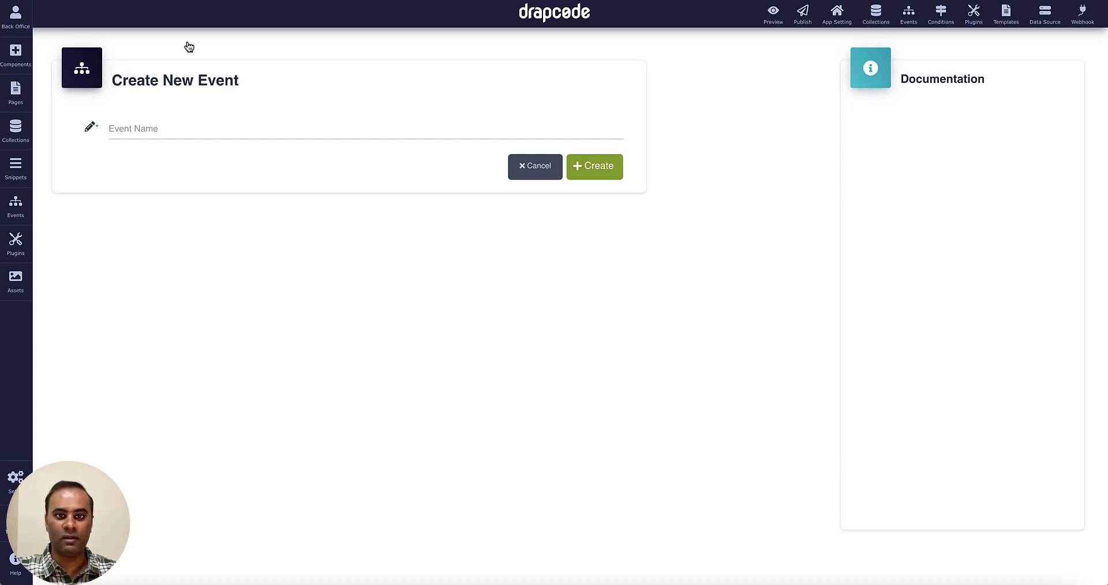
{"action": "left_click", "coordinate": [215, 130]}
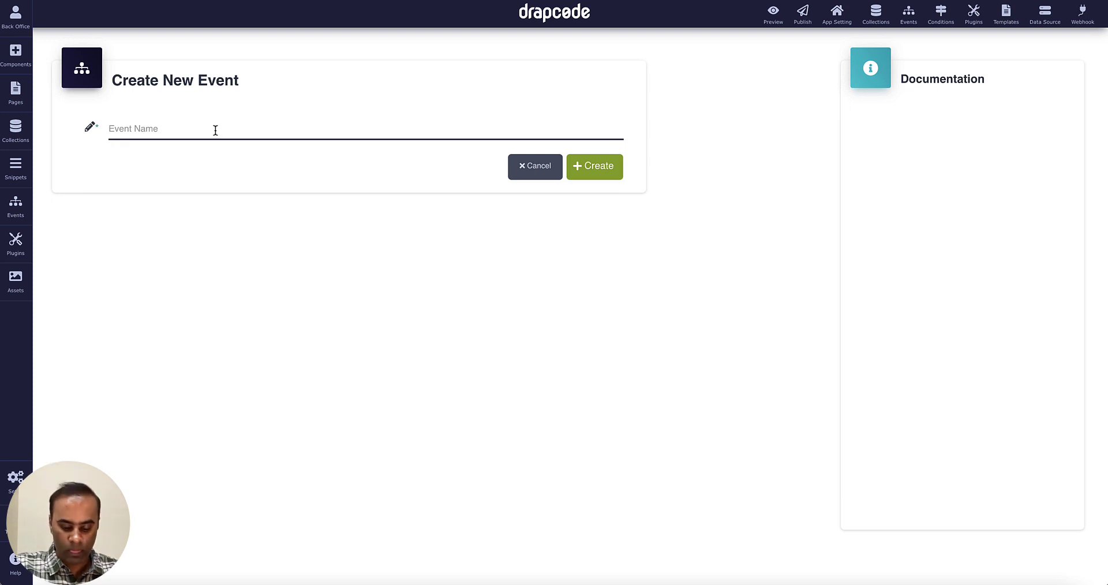
{"action": "type", "text": "Product Create"}
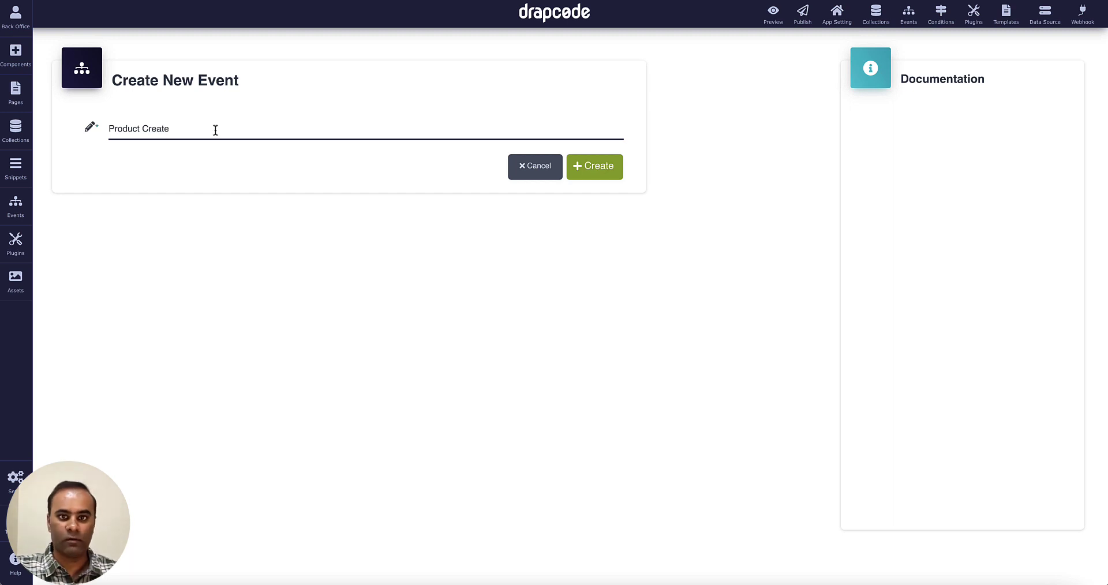
{"action": "left_click", "coordinate": [577, 172]}
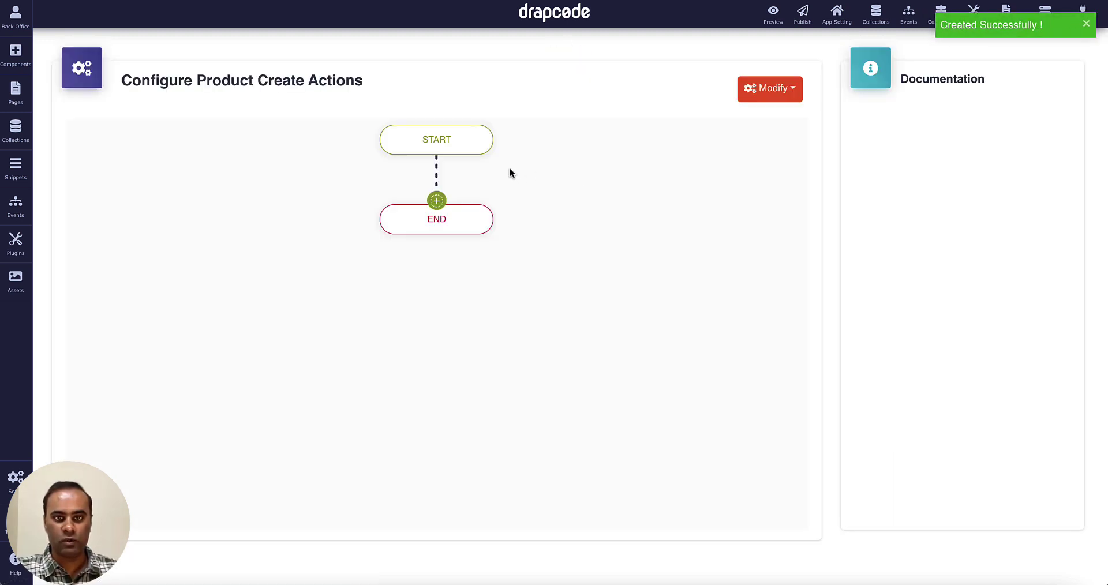
Add a Collection > Save Data step that saves into the Product collection.
{"action": "left_click", "coordinate": [437, 201]}
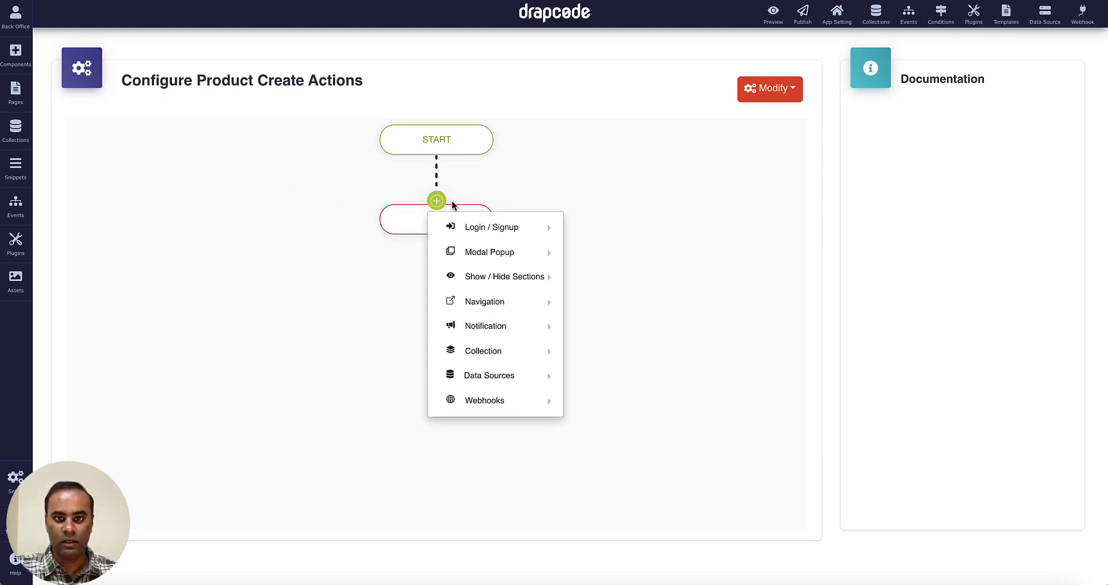
{"action": "mouse_move", "coordinate": [497, 351]}
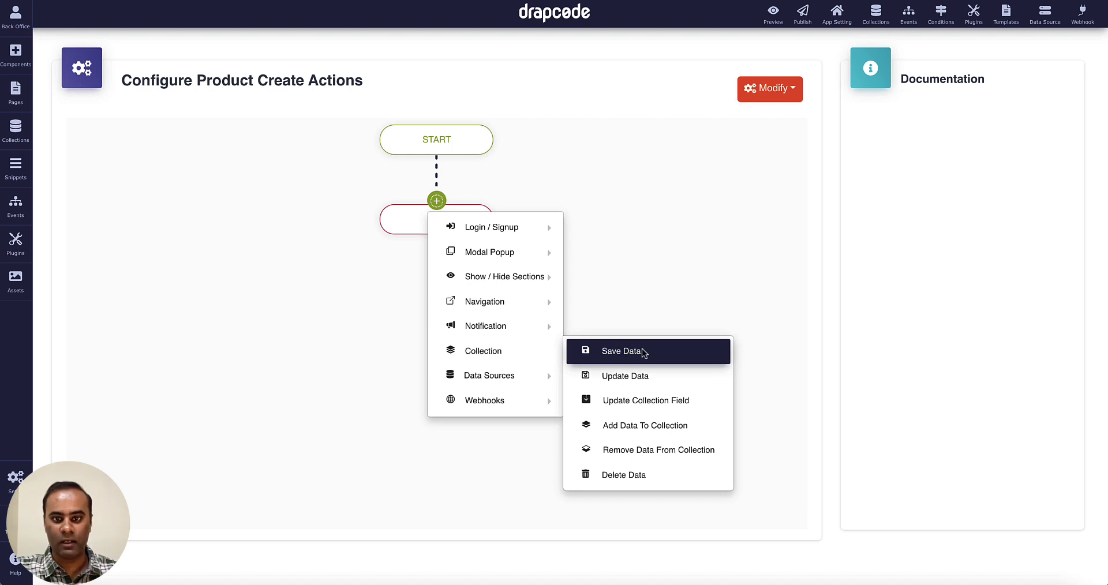
{"action": "mouse_move", "coordinate": [516, 228]}
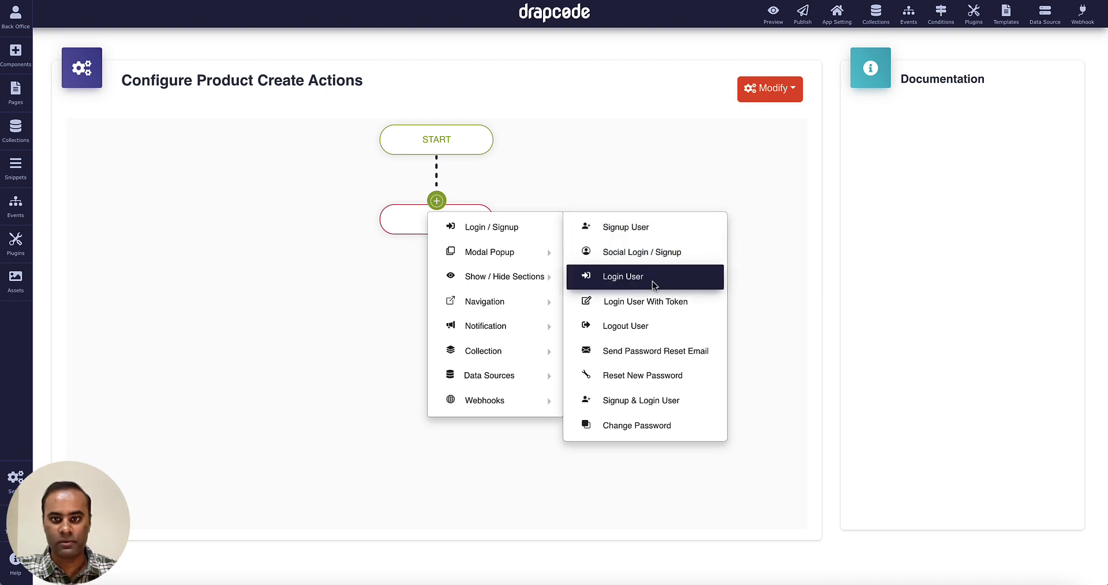
{"action": "mouse_move", "coordinate": [531, 278]}
{"action": "mouse_move", "coordinate": [527, 255]}
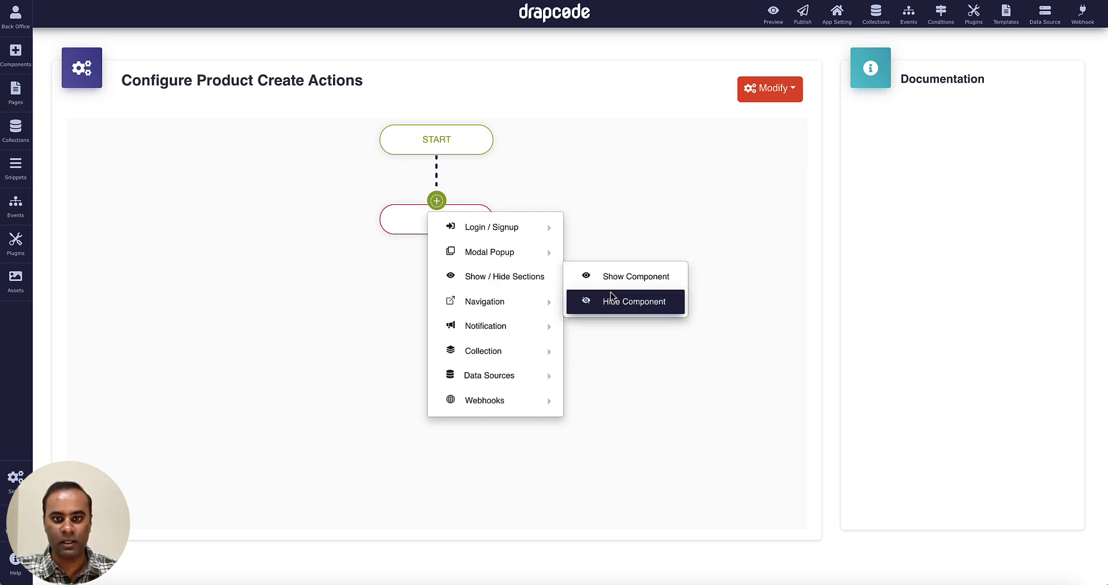
{"action": "mouse_move", "coordinate": [530, 310]}
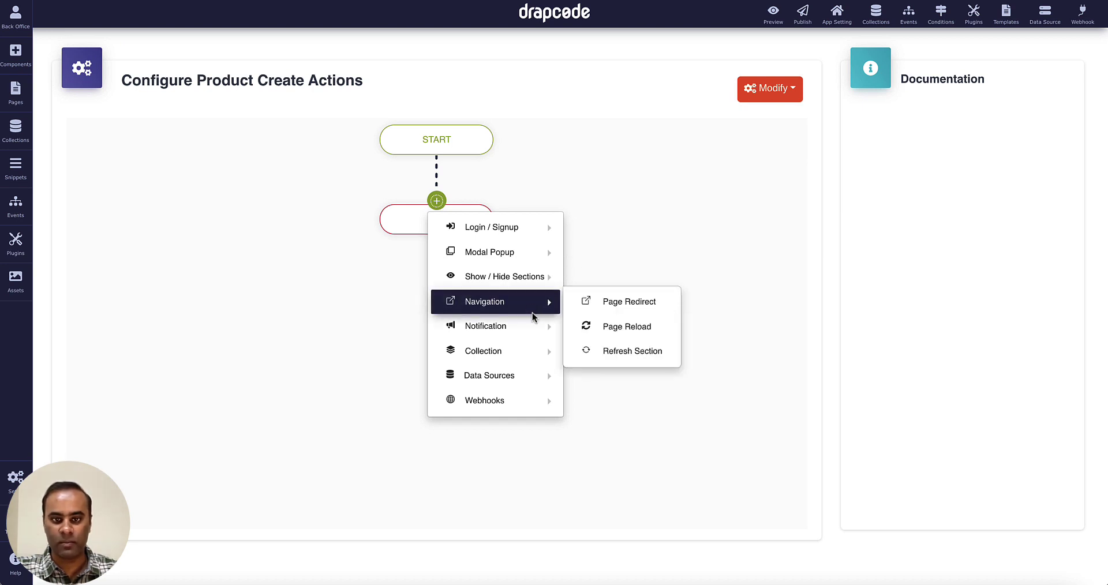
{"action": "mouse_move", "coordinate": [534, 329]}
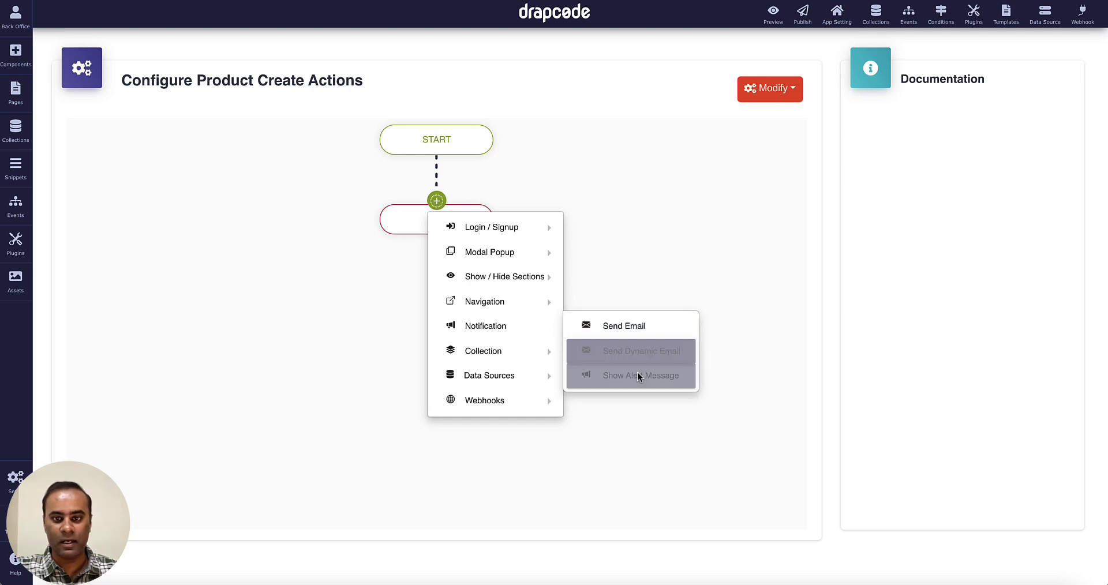
{"action": "mouse_move", "coordinate": [541, 349]}
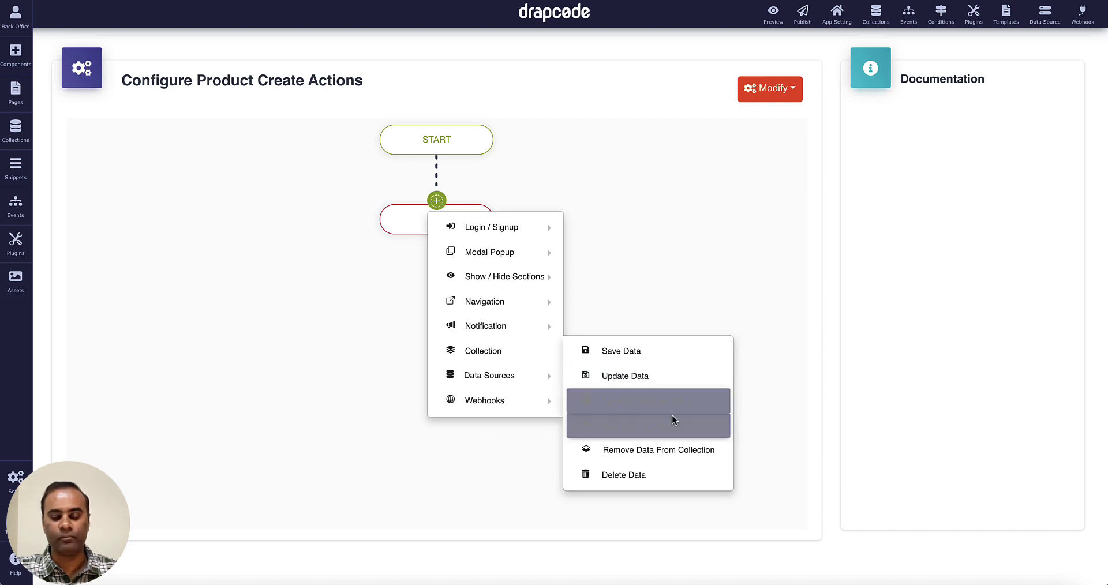
{"action": "mouse_move", "coordinate": [548, 379]}
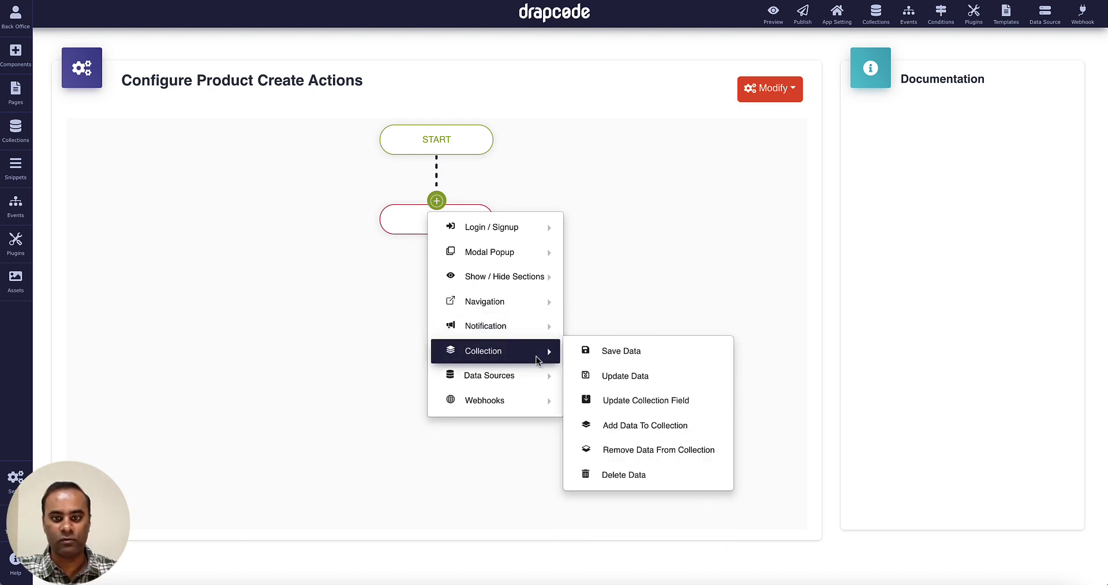
{"action": "left_click", "coordinate": [623, 351]}
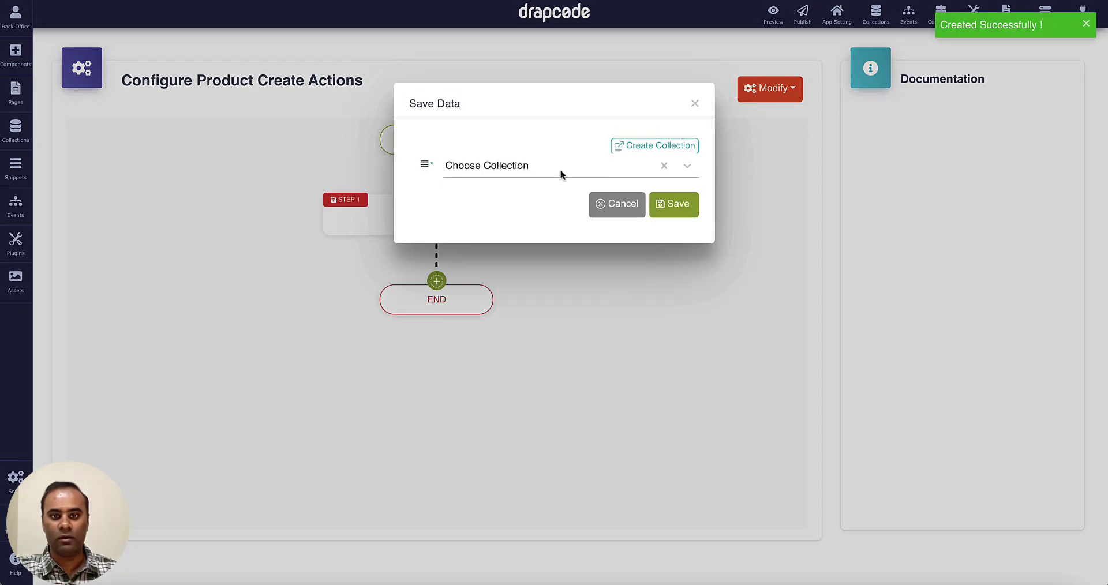
{"action": "left_click", "coordinate": [560, 169]}
{"action": "left_click", "coordinate": [545, 223]}
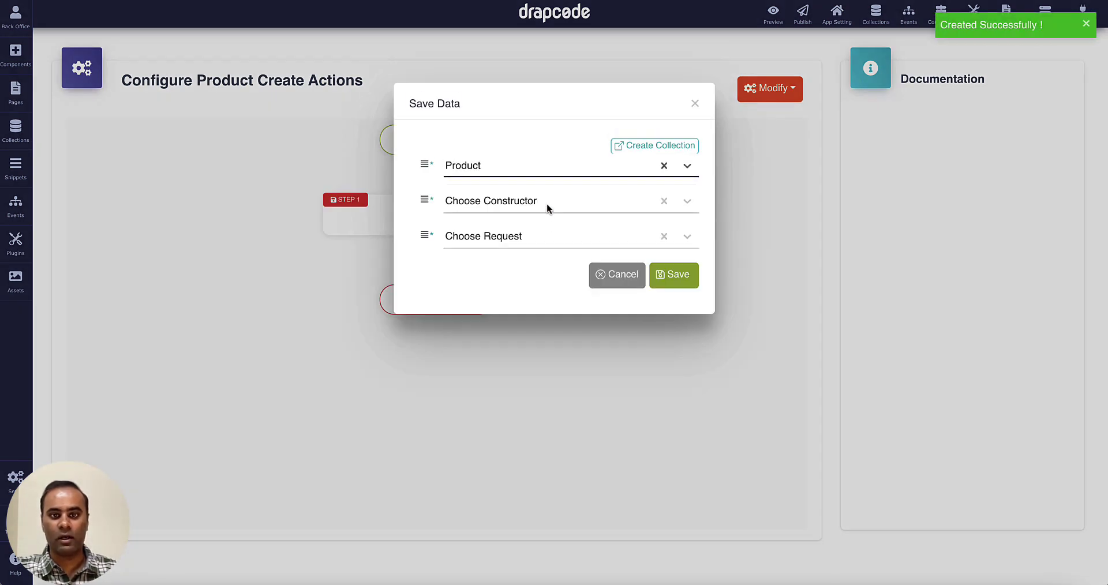
{"action": "left_click", "coordinate": [667, 275]}
Add a Notification > Show Alert Message step as the second action.
{"action": "left_click", "coordinate": [438, 281]}
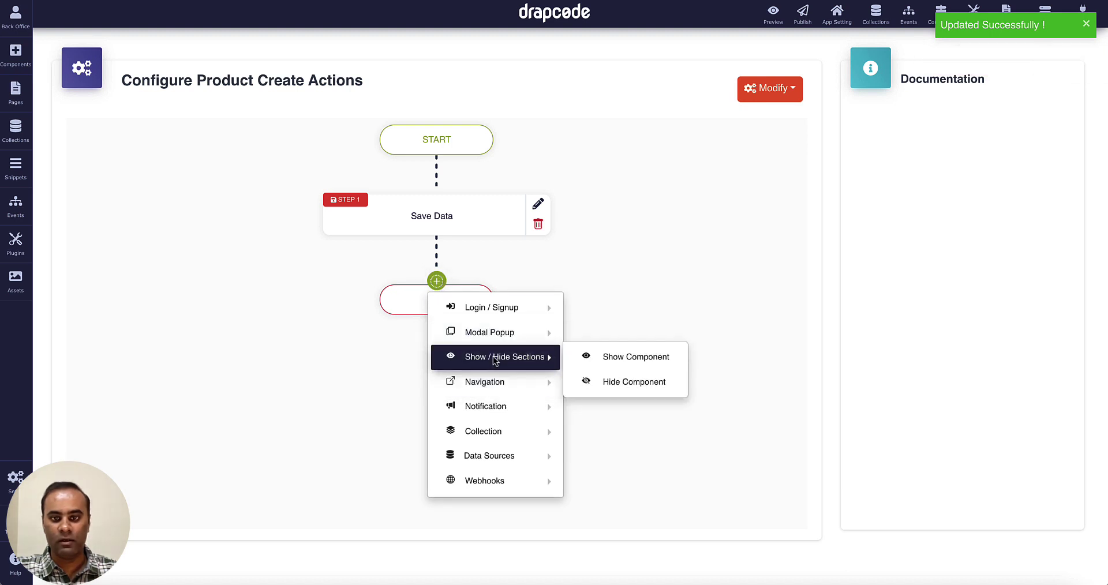
{"action": "mouse_move", "coordinate": [502, 405]}
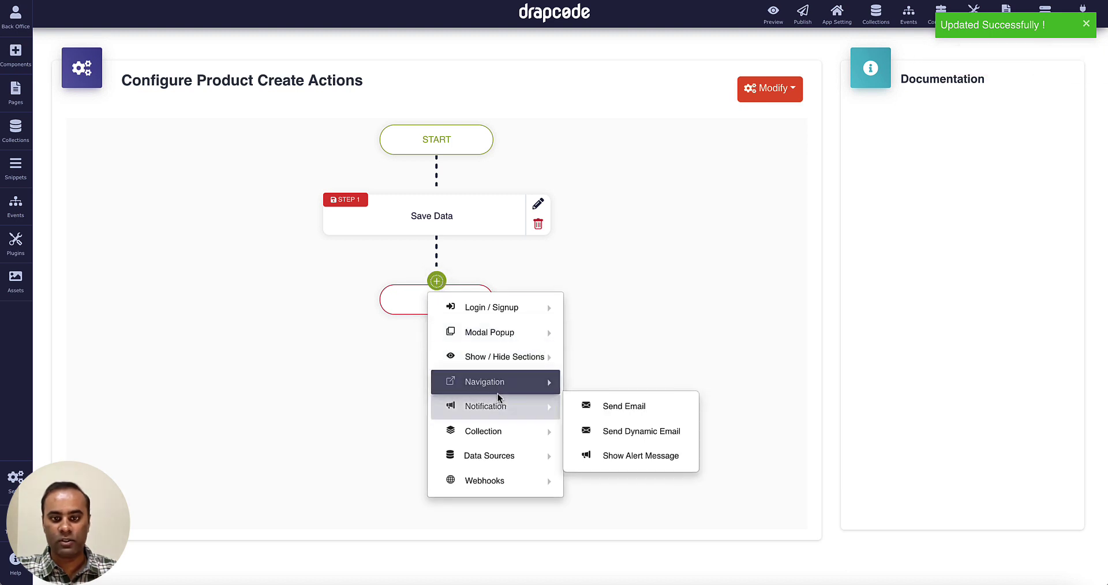
{"action": "left_click", "coordinate": [628, 456]}
{"action": "left_click", "coordinate": [472, 186]}
Set the alert's success text 'Product Created Successfully' and error text 'Unable tpoCrea'.
{"action": "type", "text": "Product Crea"}
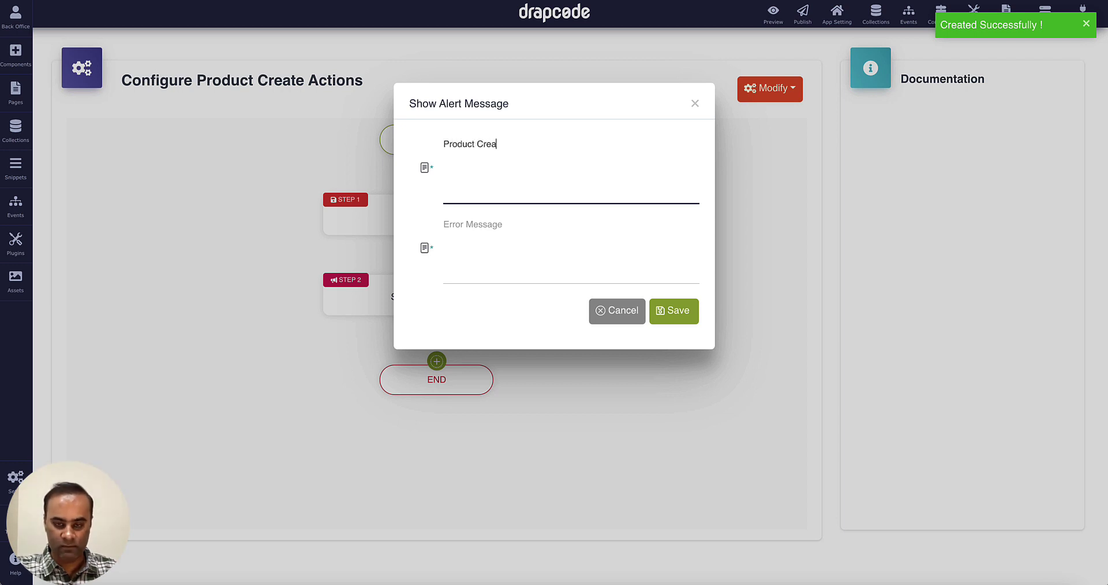
{"action": "type", "text": "ted Succ"}
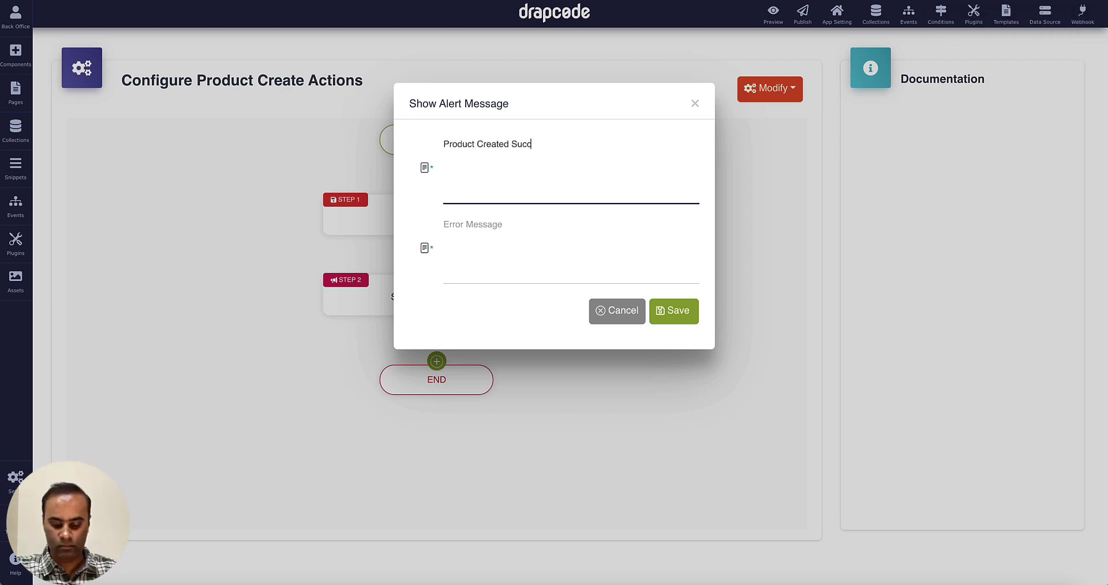
{"action": "type", "text": "essfully"}
{"action": "left_click", "coordinate": [508, 254]}
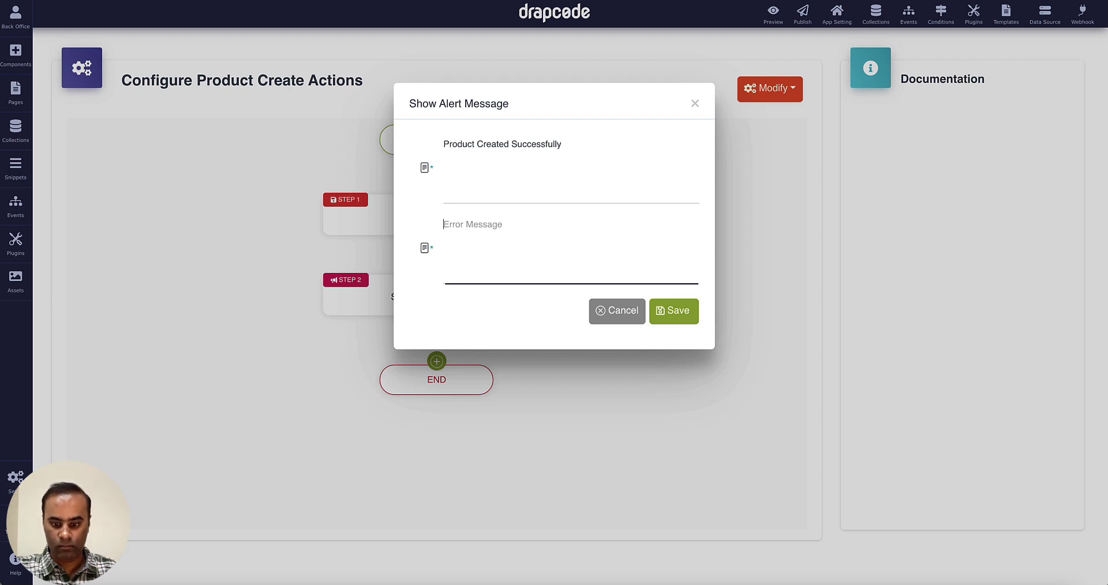
{"action": "type", "text": "Unable tpo"}
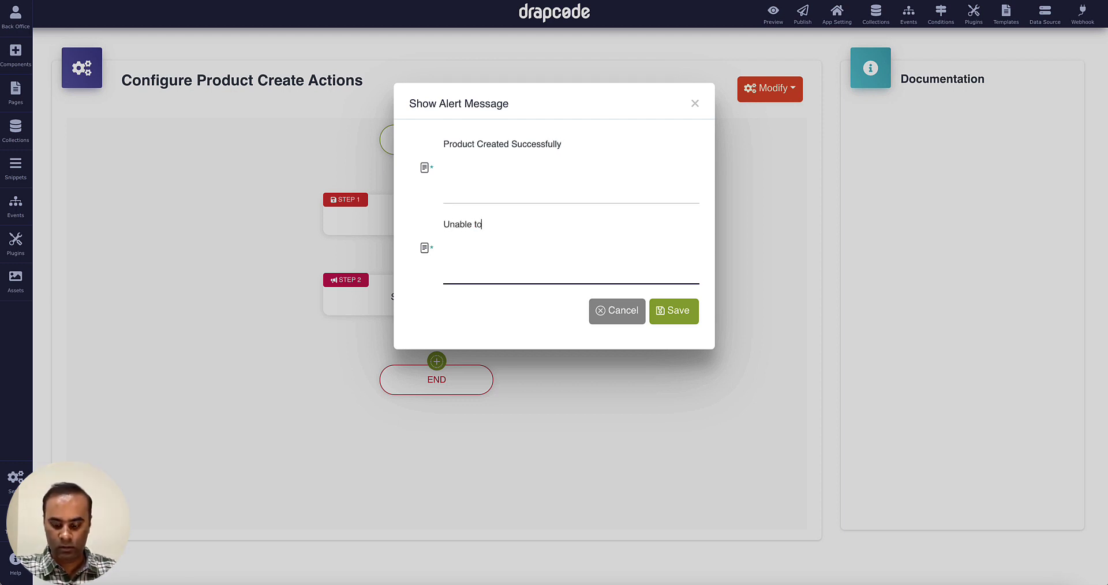
{"action": "type", "text": "Create Product"}
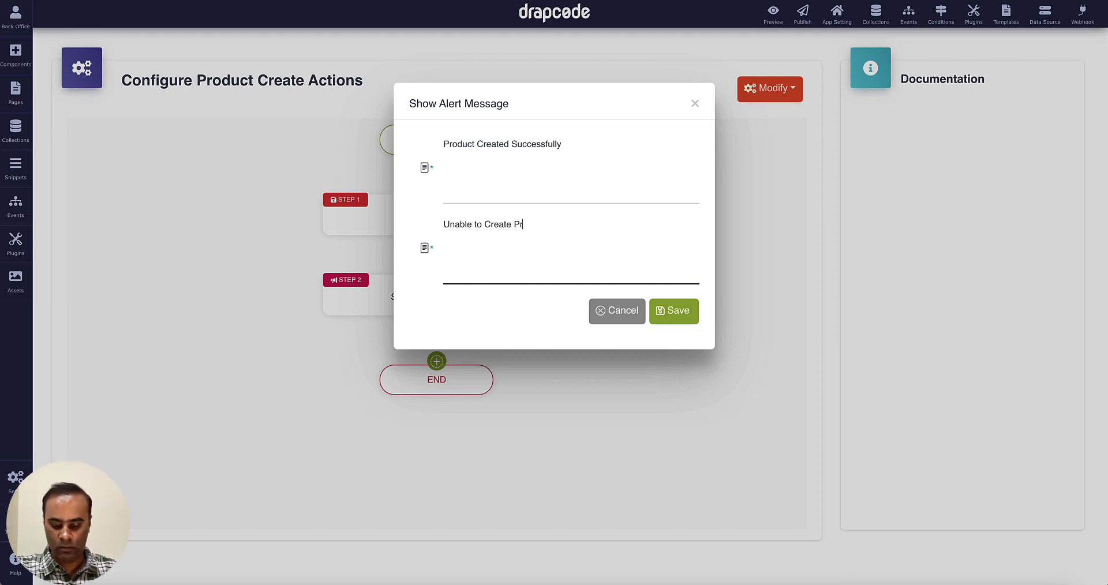
{"action": "left_click", "coordinate": [666, 311]}
Add a third Page Redirect step with Dummy as the destination.
{"action": "left_click", "coordinate": [442, 360]}
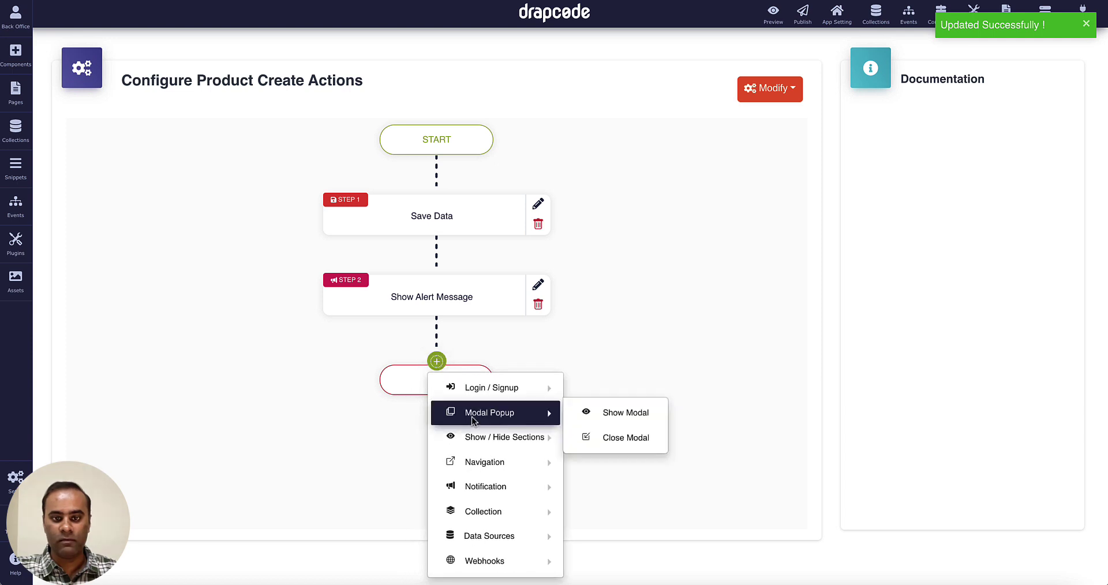
{"action": "mouse_move", "coordinate": [506, 467]}
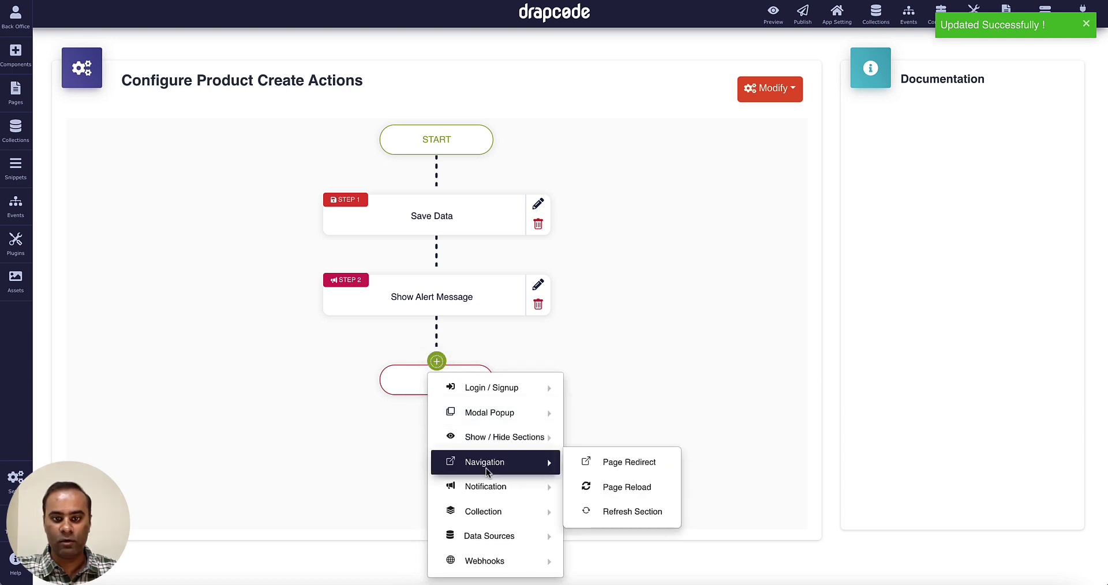
{"action": "left_click", "coordinate": [614, 462]}
{"action": "left_click", "coordinate": [527, 168]}
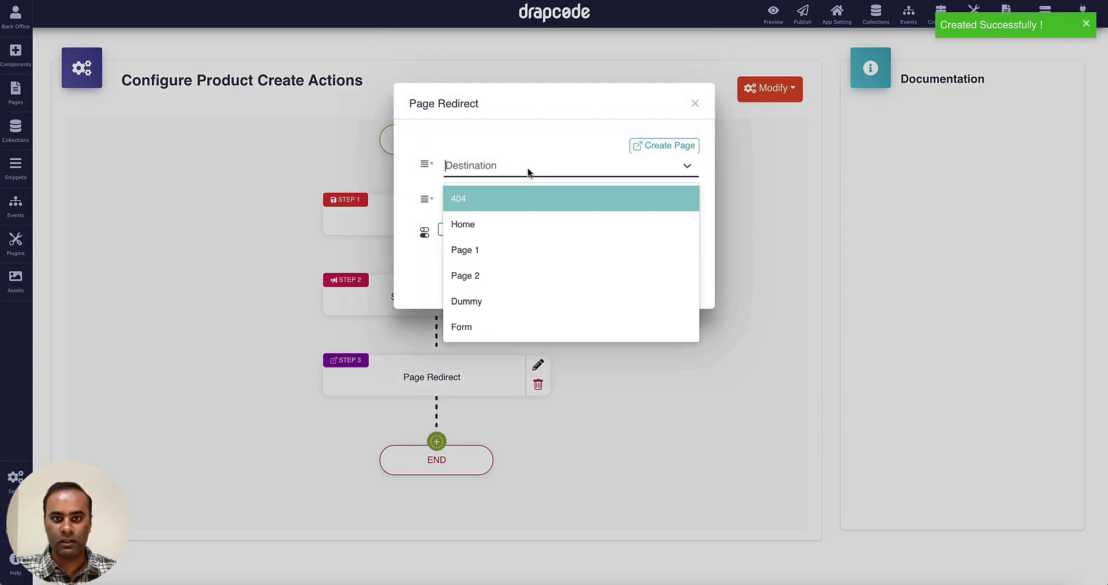
{"action": "left_click", "coordinate": [523, 299]}
{"action": "left_click", "coordinate": [674, 272]}
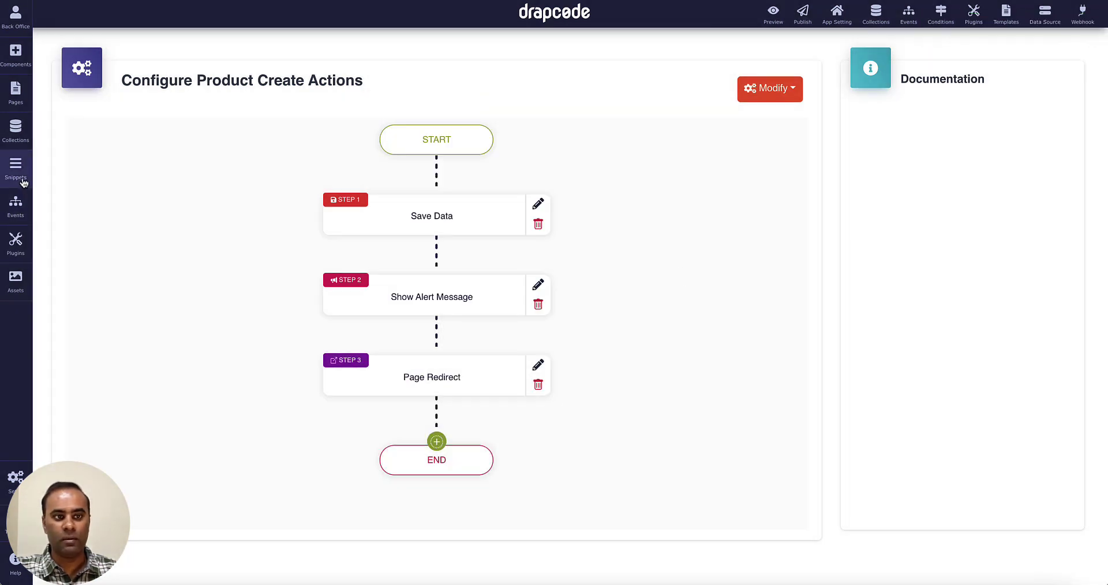
{"action": "left_click", "coordinate": [16, 104]}
Set the Form page's Product Form workflow event to Product Create.
{"action": "left_click", "coordinate": [60, 172]}
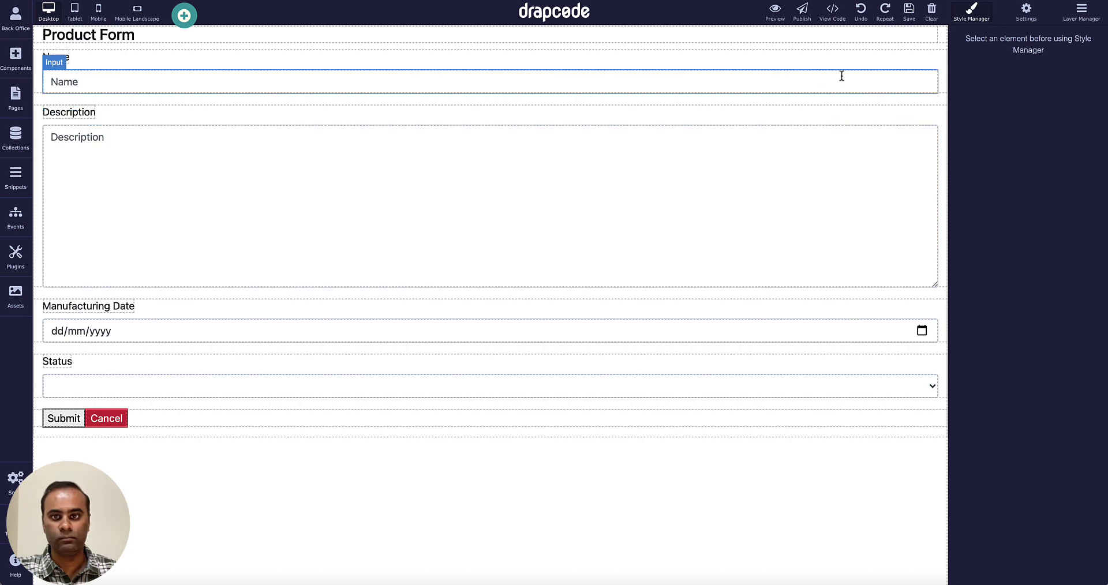
{"action": "left_click", "coordinate": [935, 61]}
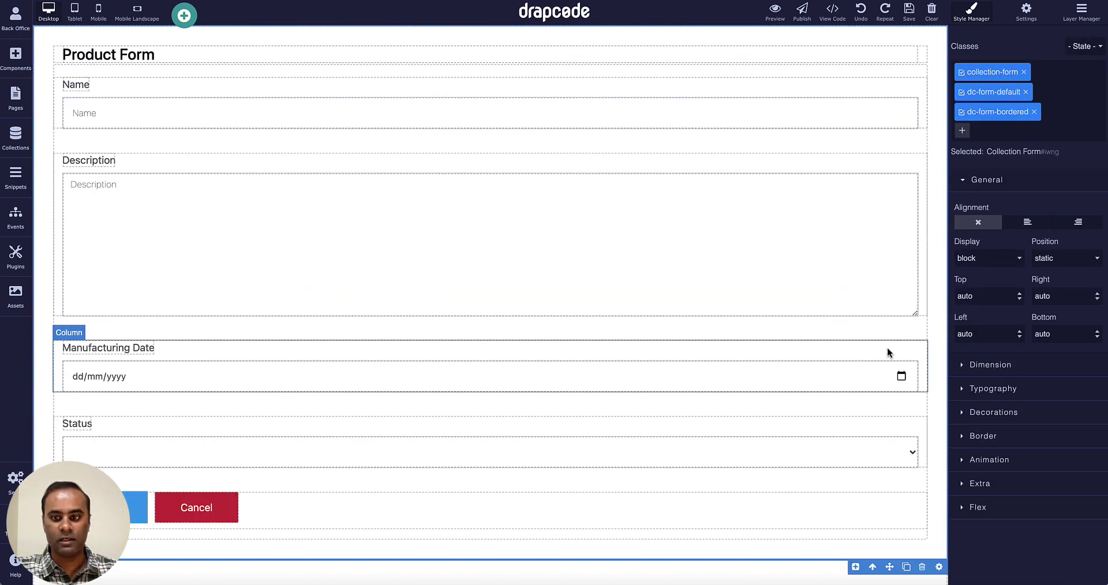
{"action": "left_click", "coordinate": [939, 567]}
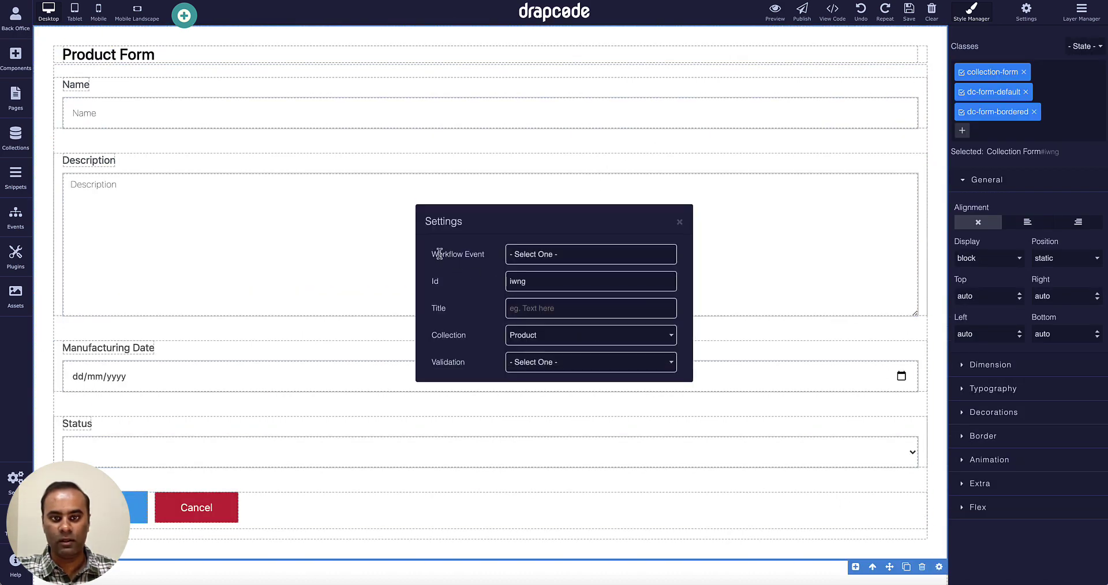
{"action": "left_click", "coordinate": [549, 254]}
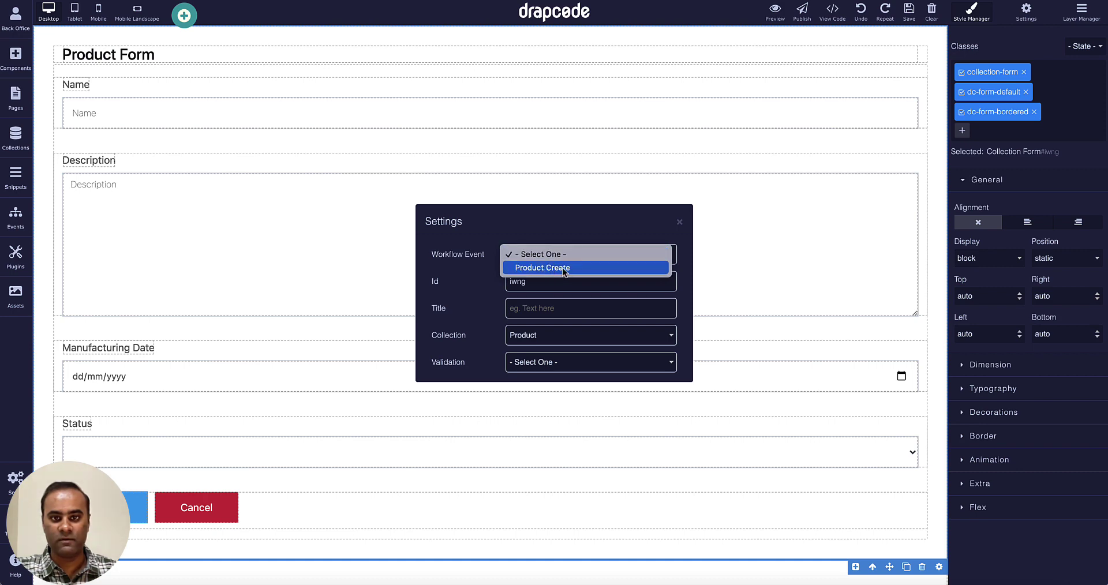
{"action": "left_click", "coordinate": [565, 269]}
{"action": "left_click", "coordinate": [680, 222]}
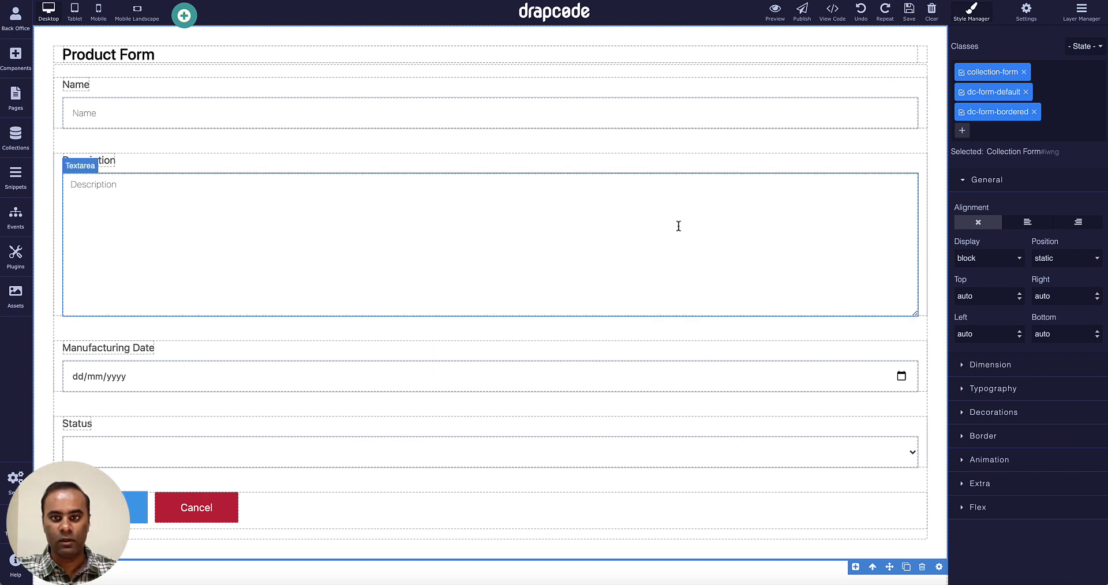
In preview, enter Product 22, Random Description, 10 Nov 2021 and status Available.
{"action": "left_click", "coordinate": [777, 21]}
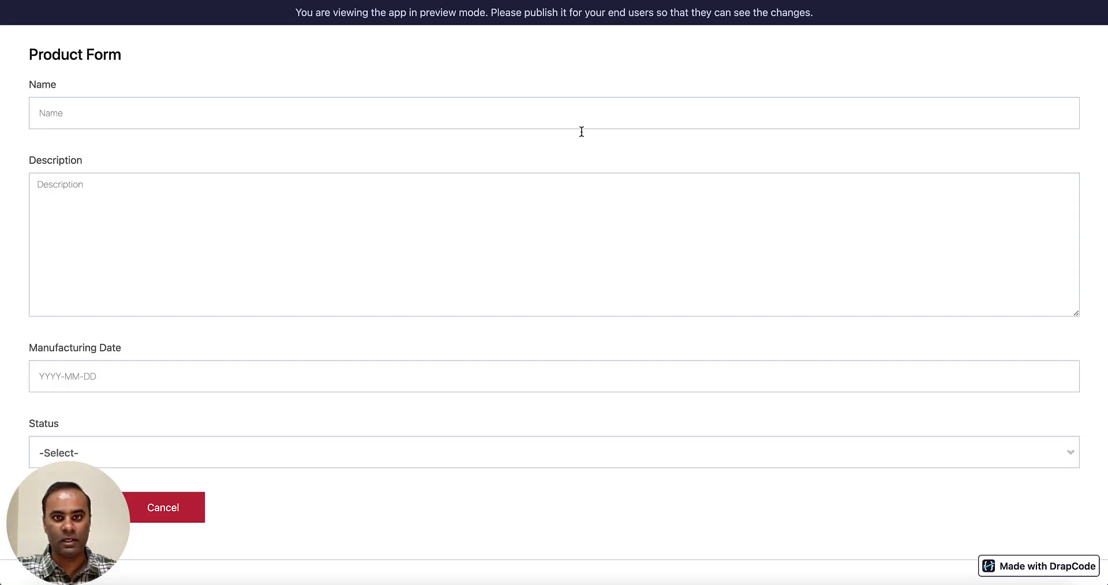
{"action": "left_click", "coordinate": [576, 115]}
{"action": "type", "text": "Prod"}
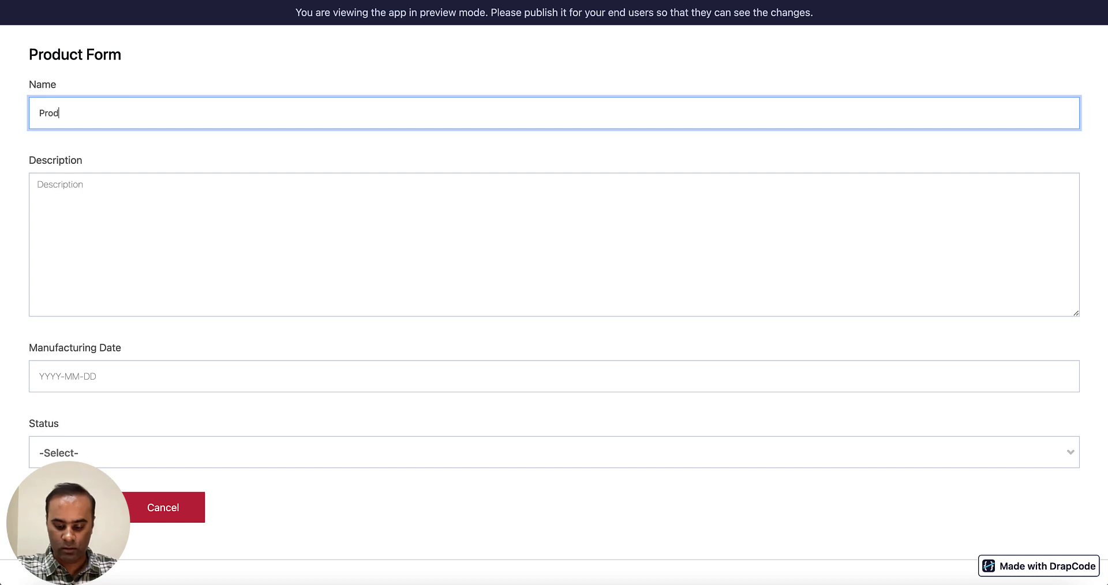
{"action": "type", "text": "uct 22"}
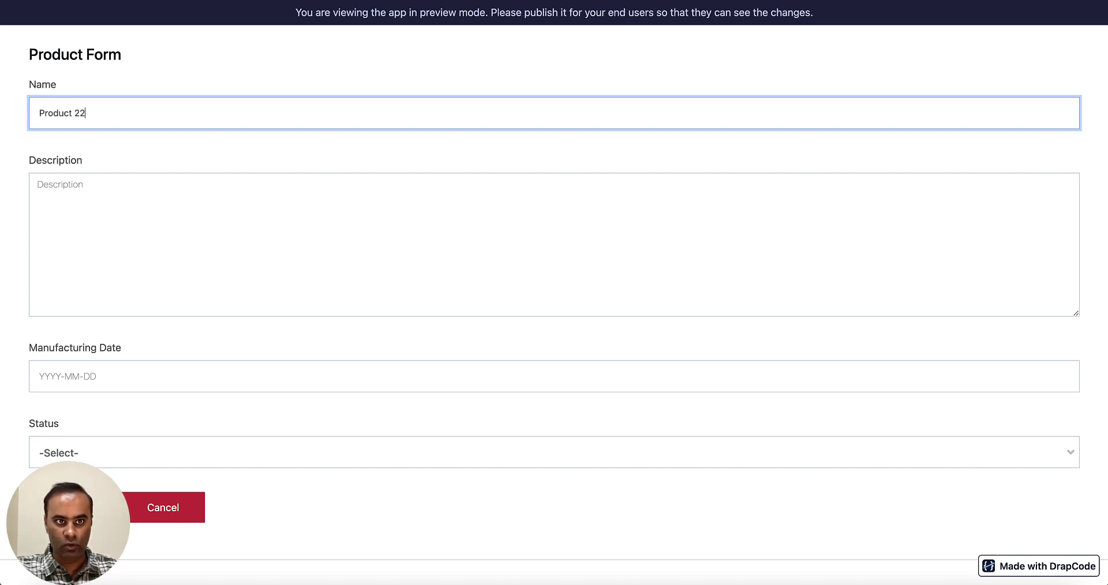
{"action": "key", "text": "Tab"}
{"action": "type", "text": "Rando"}
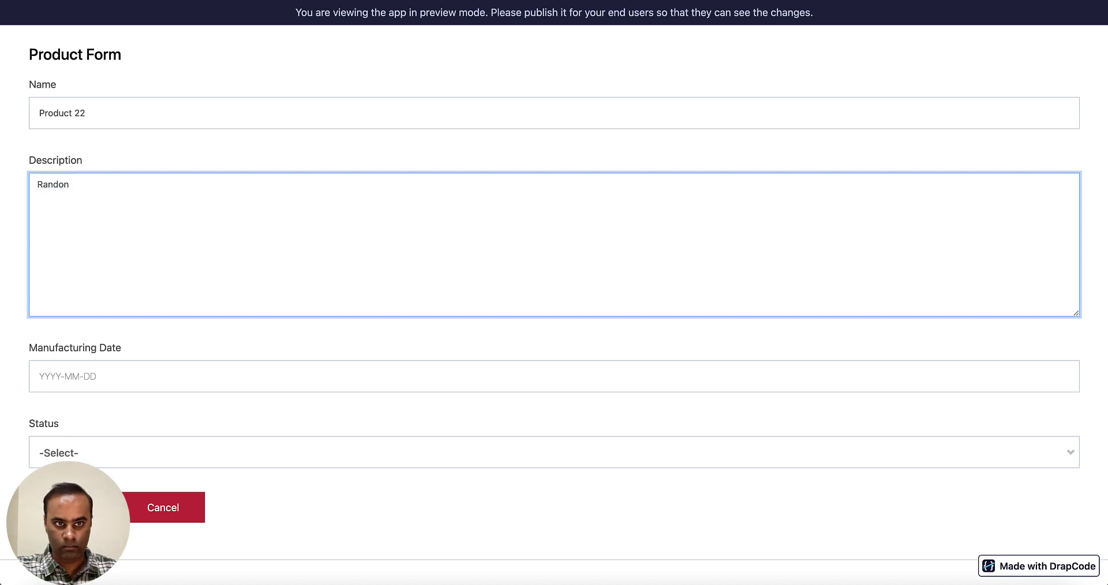
{"action": "type", "text": "m De"}
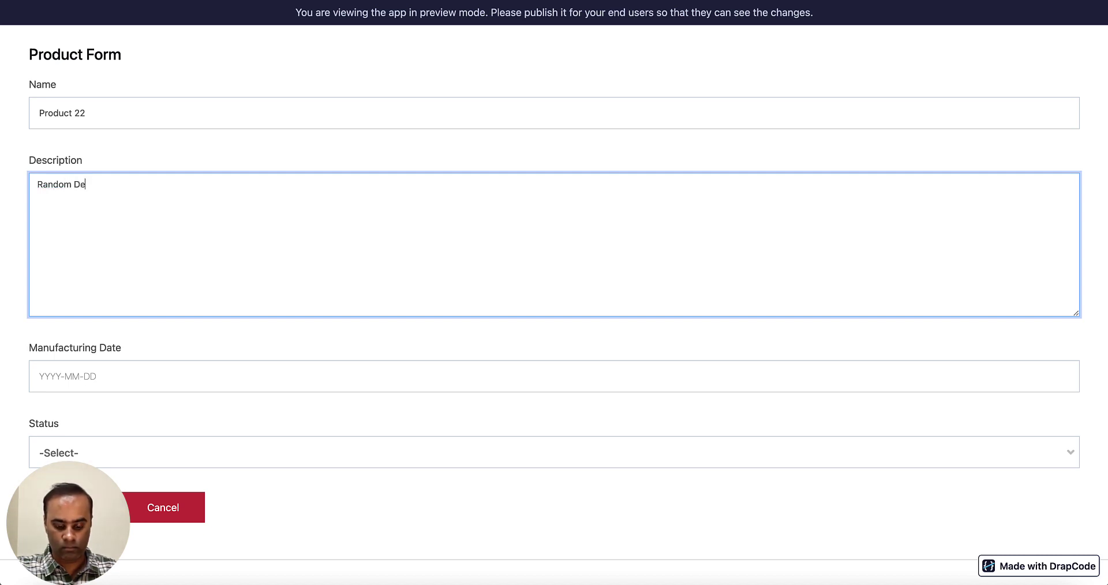
{"action": "type", "text": "scription"}
{"action": "key", "text": "Tab"}
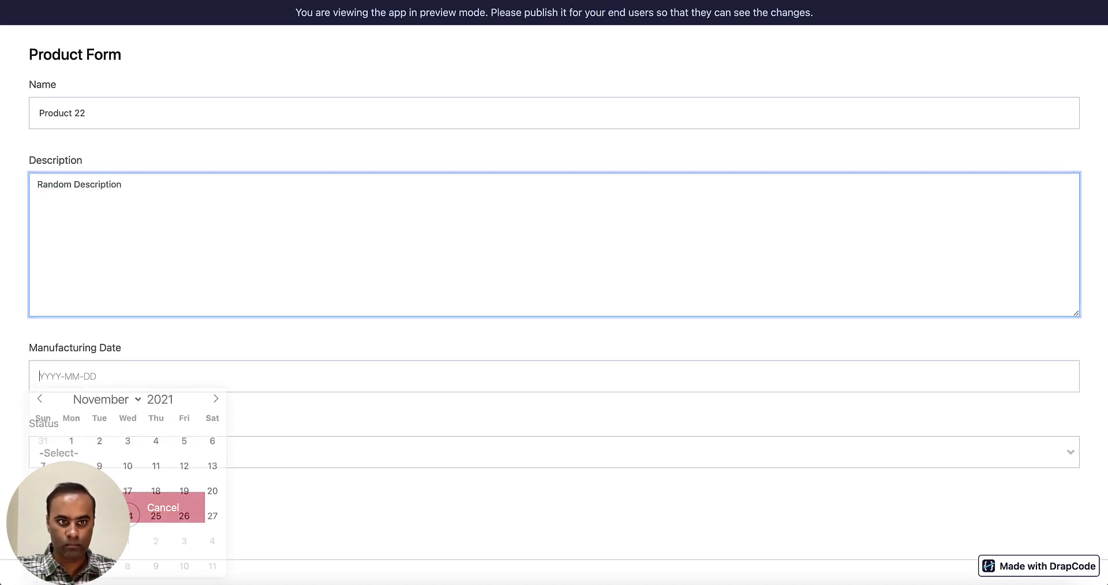
{"action": "left_click", "coordinate": [127, 472]}
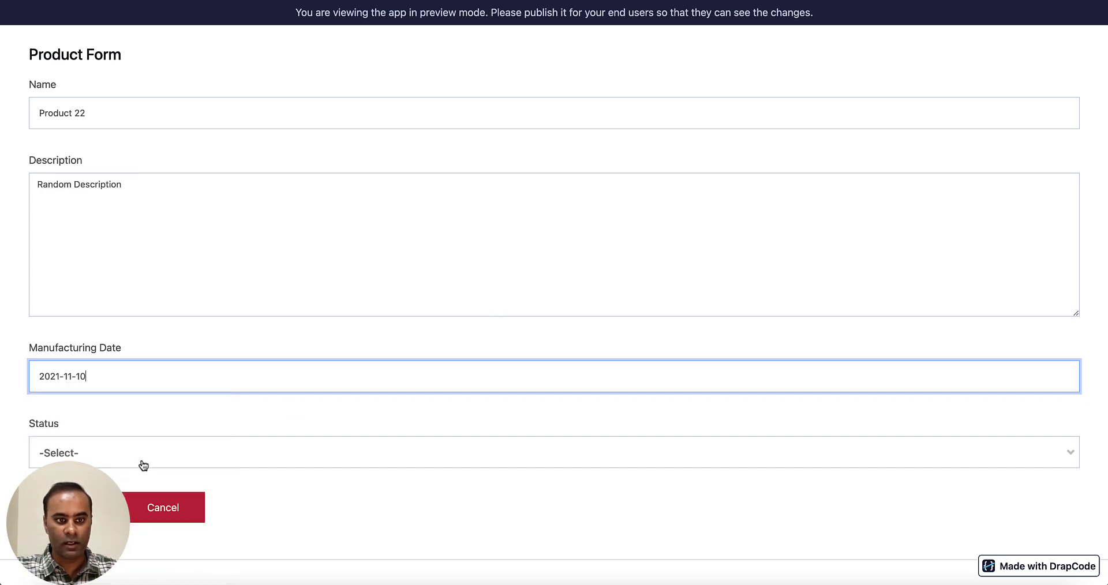
{"action": "left_click", "coordinate": [144, 459]}
{"action": "left_click", "coordinate": [140, 538]}
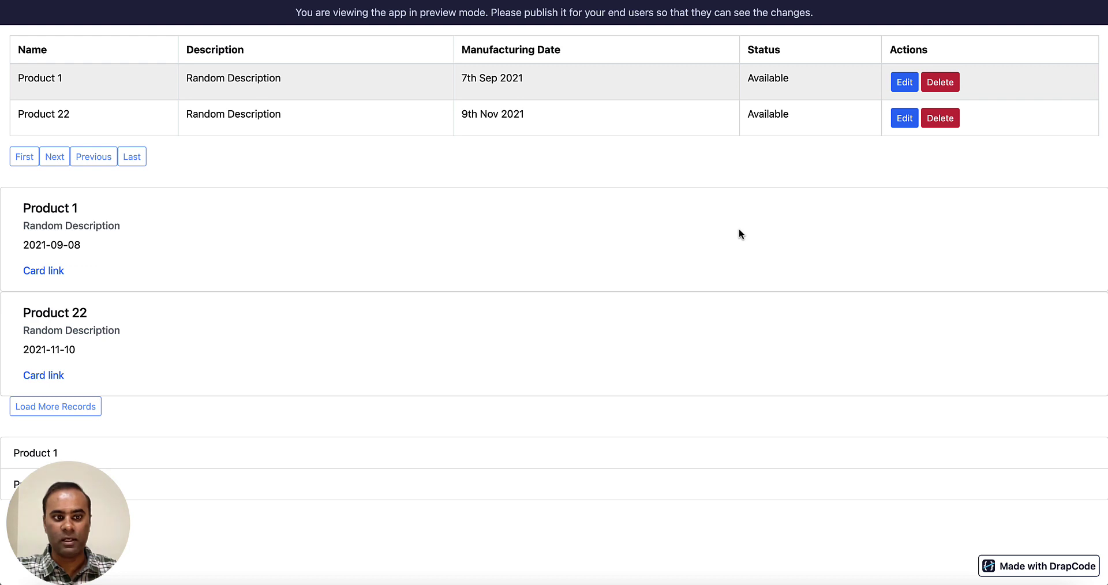
Check that Product 22 appears in the table, cards and list, then close the preview.
{"action": "left_click_drag", "start_coordinate": [19, 78], "coordinate": [131, 127]}
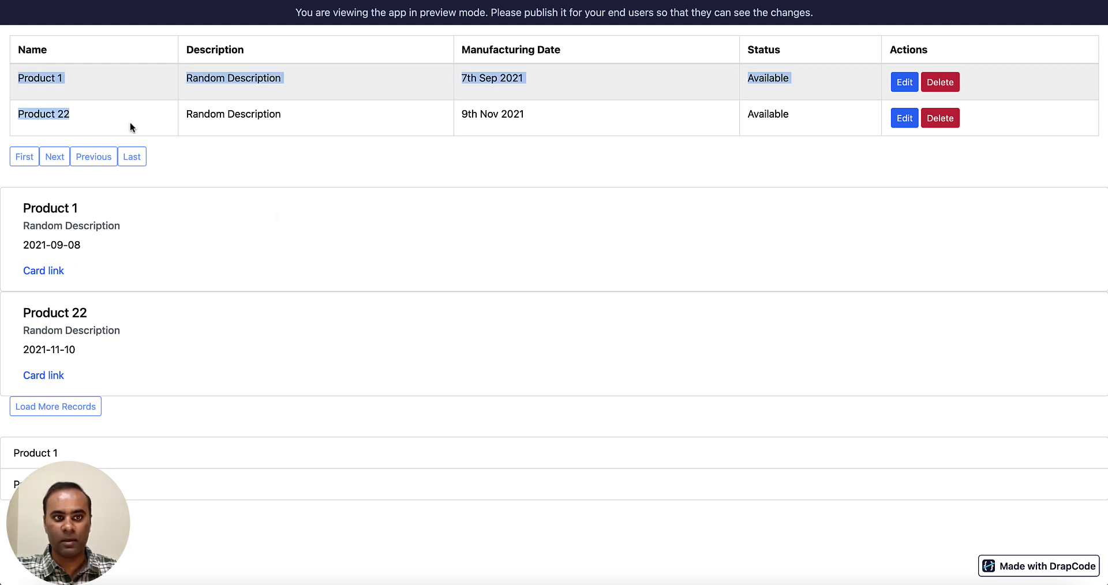
{"action": "left_click_drag", "start_coordinate": [24, 207], "coordinate": [96, 300]}
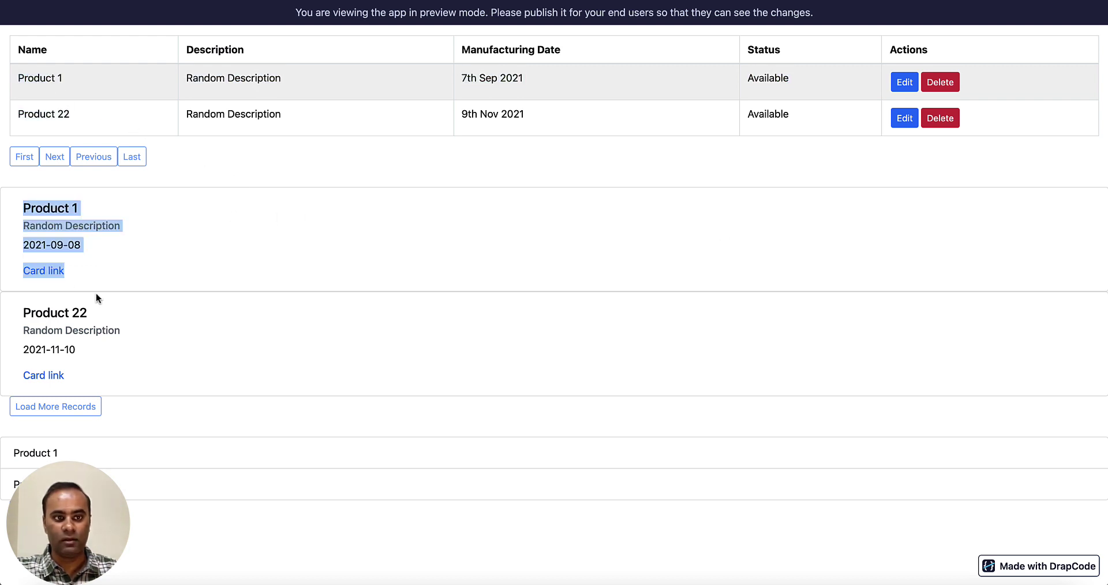
{"action": "left_click", "coordinate": [69, 330]}
{"action": "left_click_drag", "start_coordinate": [25, 312], "coordinate": [97, 367]}
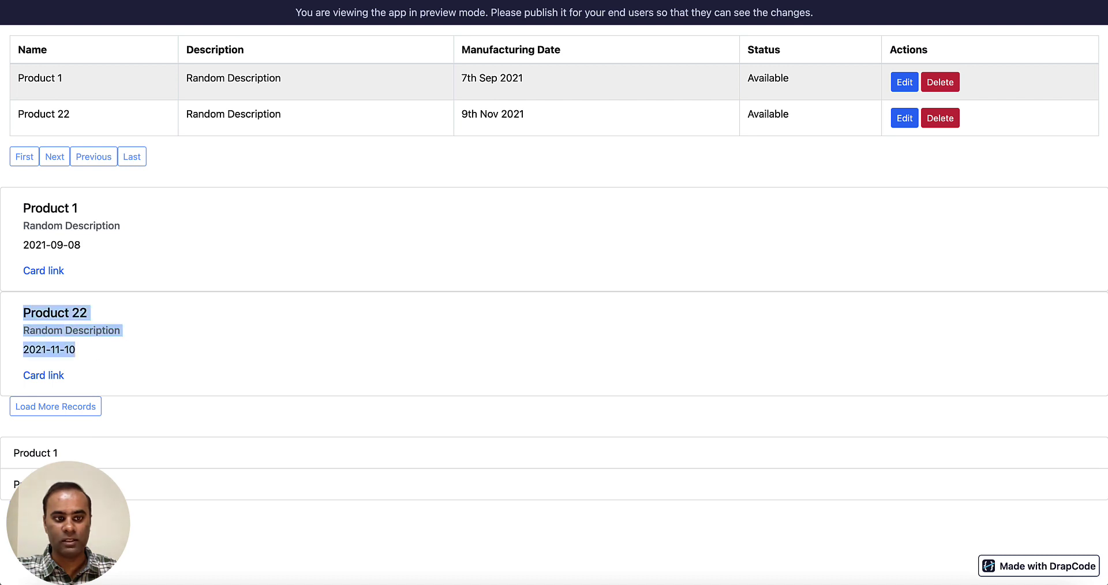
{"action": "left_click_drag", "start_coordinate": [13, 452], "coordinate": [69, 484]}
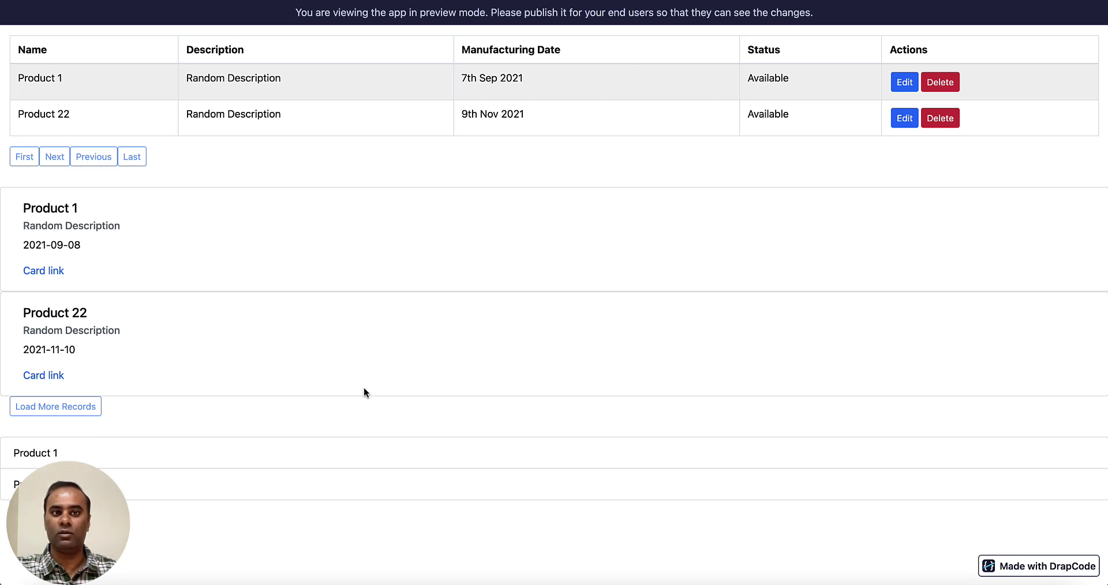
{"action": "key", "text": "super+w"}
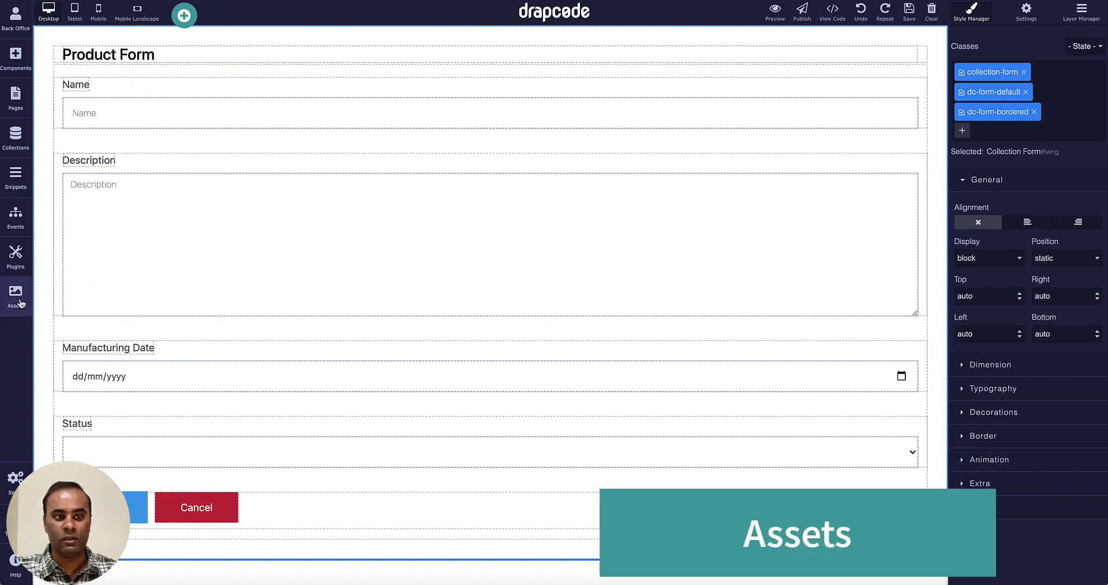
{"action": "left_click", "coordinate": [17, 301]}
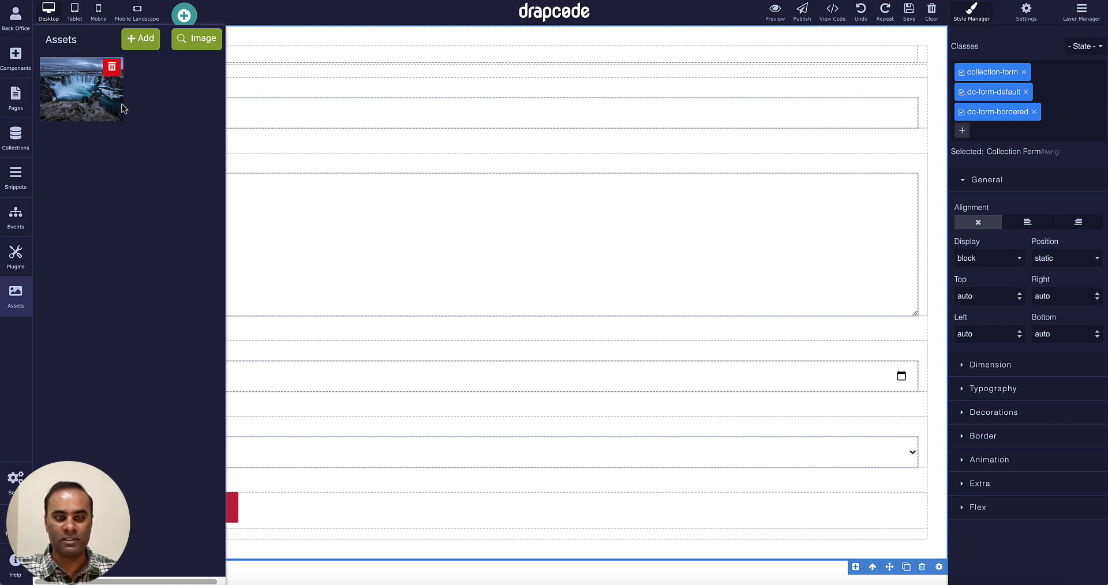
{"action": "left_click", "coordinate": [138, 46]}
{"action": "left_click", "coordinate": [759, 47]}
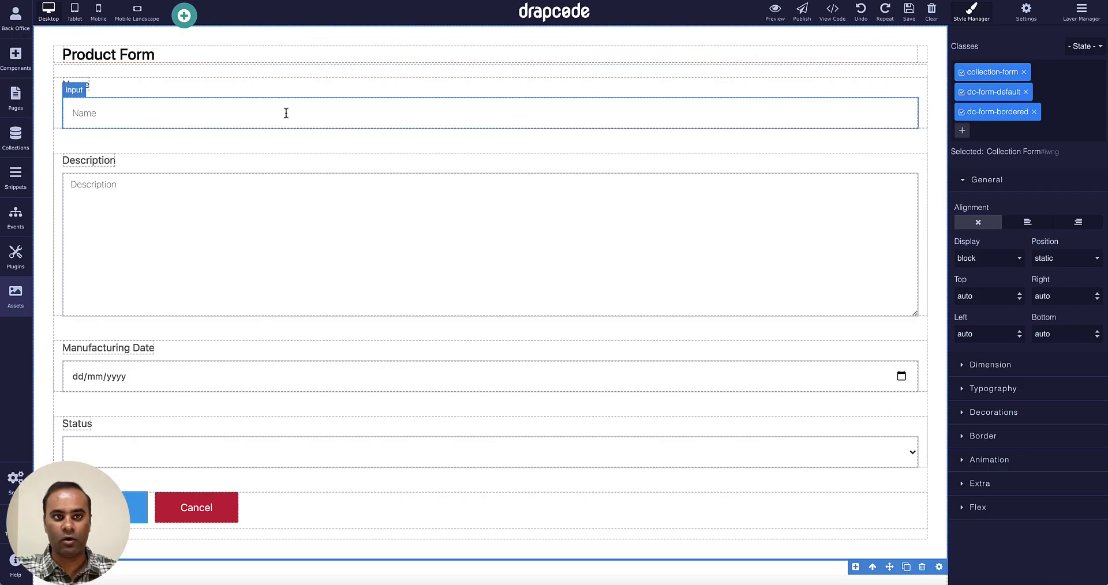
{"action": "left_click", "coordinate": [17, 299]}
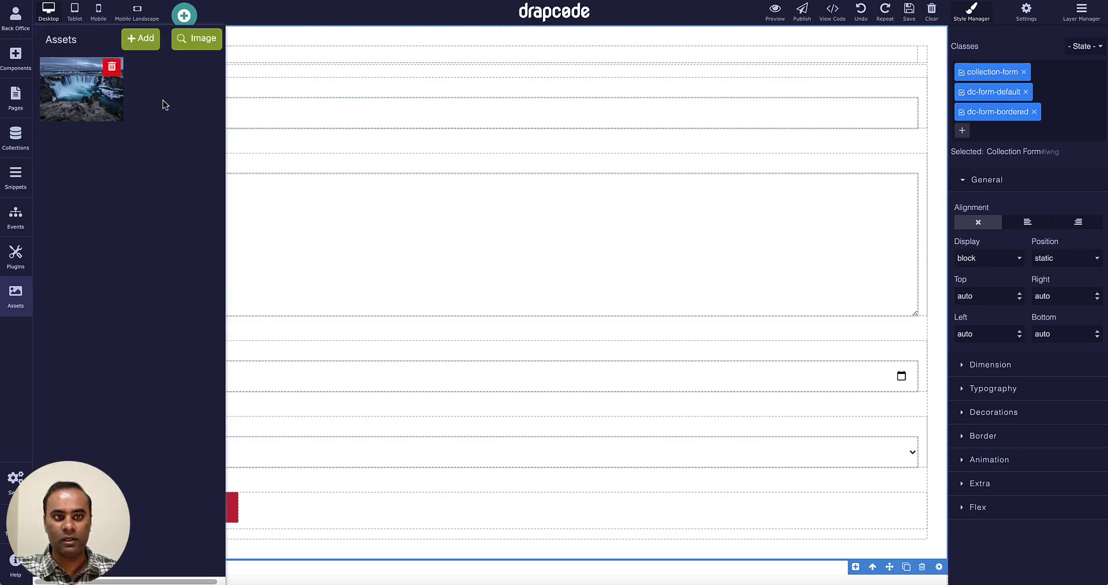
{"action": "left_click", "coordinate": [193, 37]}
{"action": "left_click", "coordinate": [316, 79]}
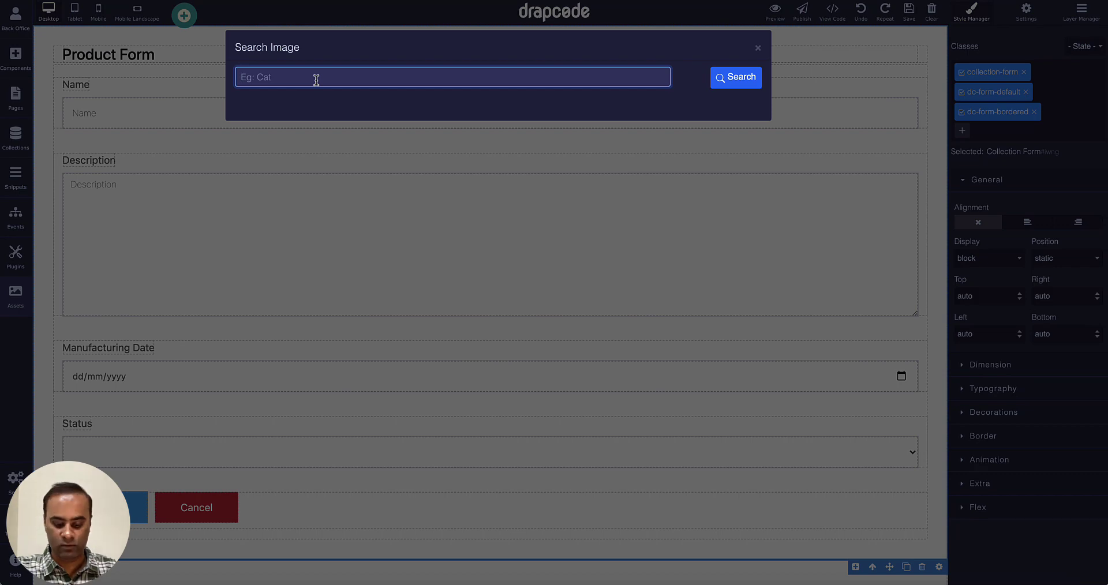
{"action": "type", "text": "Car"}
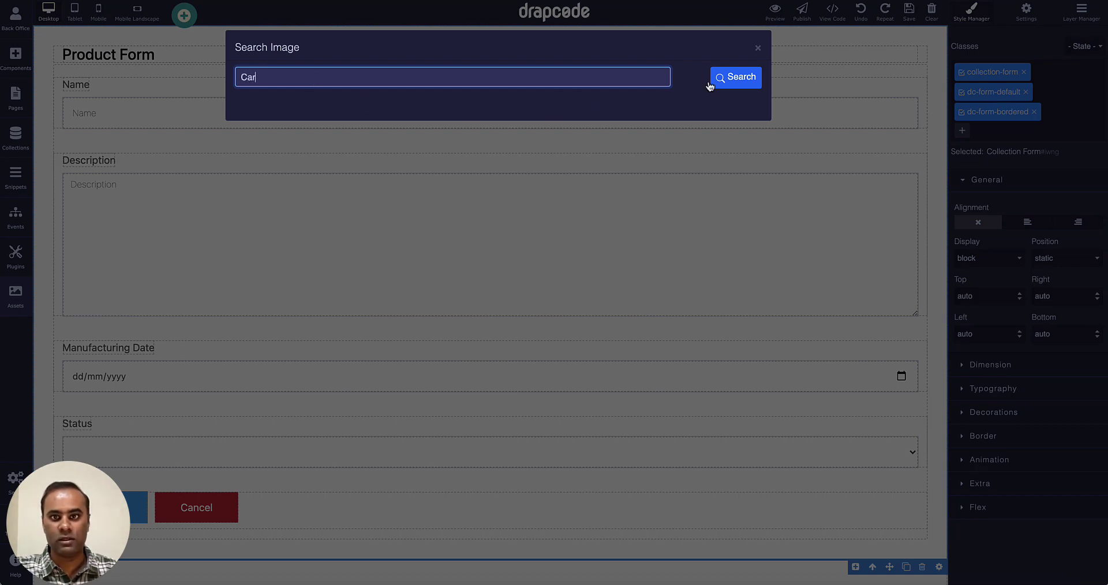
{"action": "left_click", "coordinate": [721, 79]}
{"action": "mouse_move", "coordinate": [588, 146]}
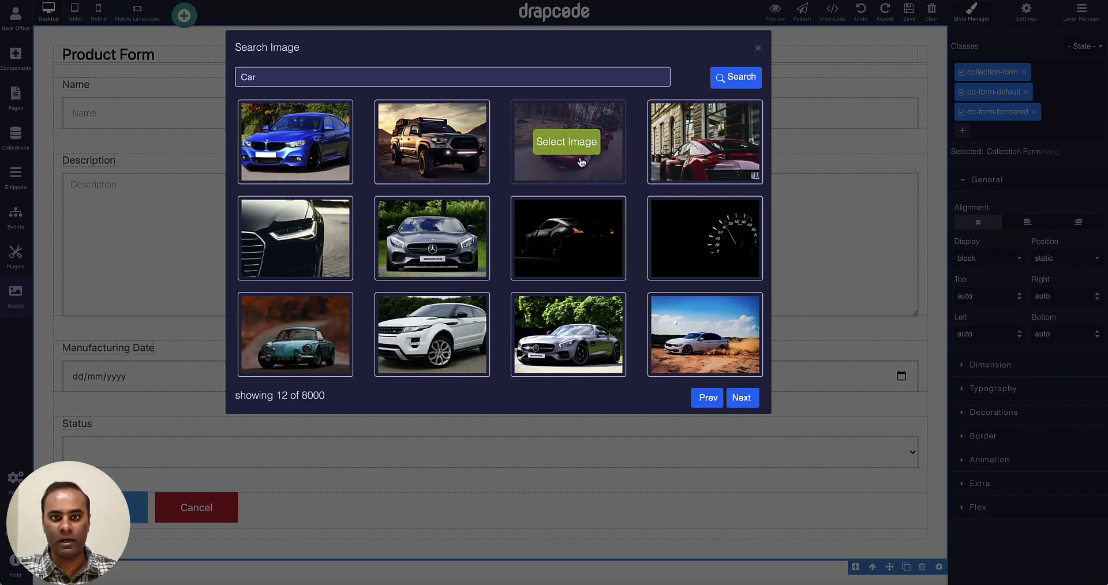
{"action": "mouse_move", "coordinate": [422, 279]}
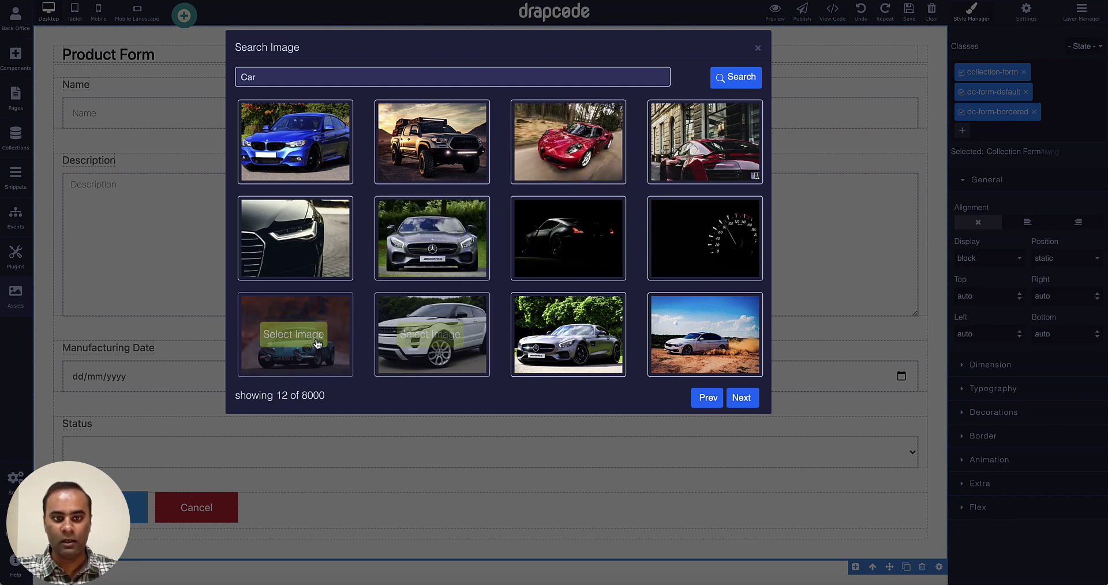
{"action": "left_click", "coordinate": [313, 334]}
{"action": "left_click", "coordinate": [552, 400]}
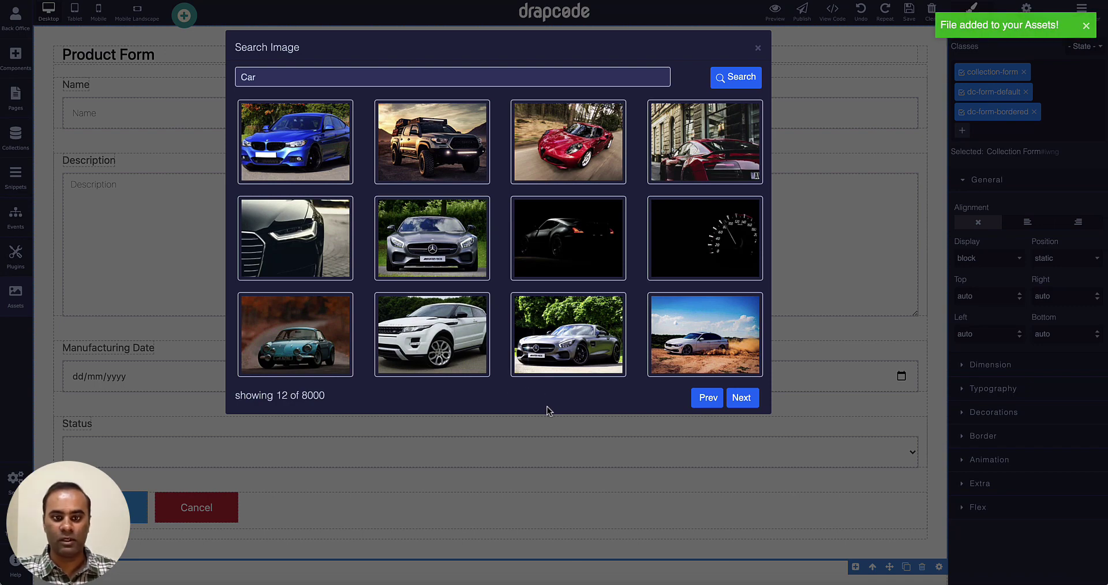
{"action": "left_click", "coordinate": [758, 48]}
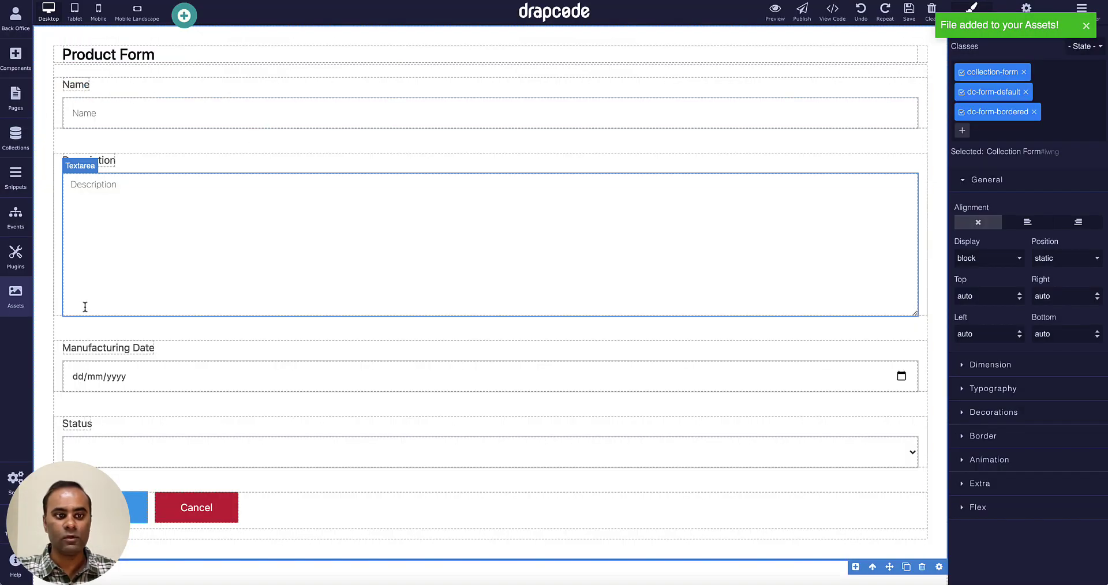
{"action": "left_click", "coordinate": [16, 297]}
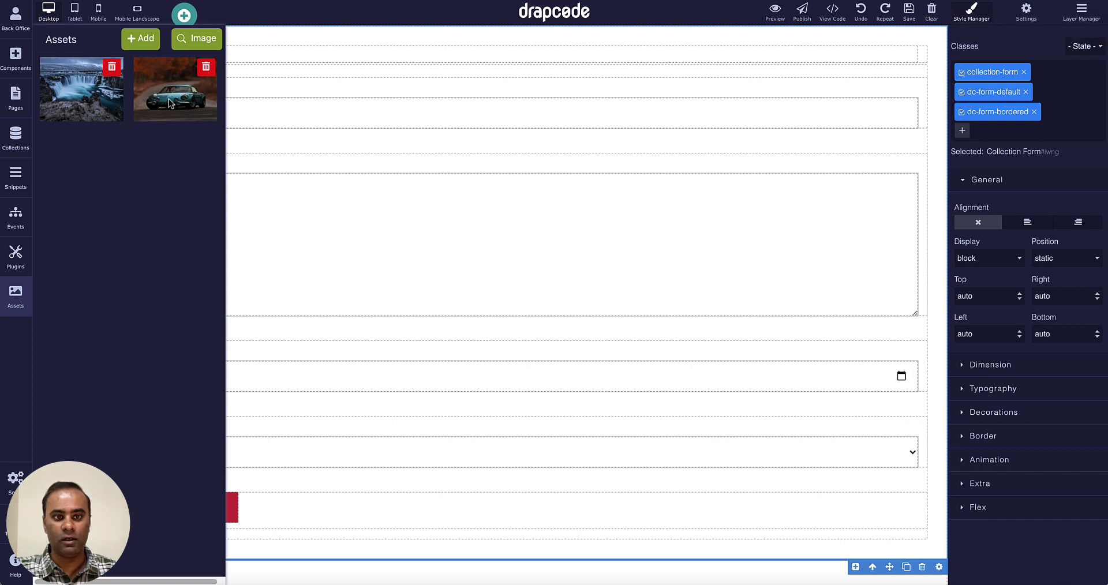
{"action": "left_click_drag", "start_coordinate": [170, 106], "coordinate": [282, 171]}
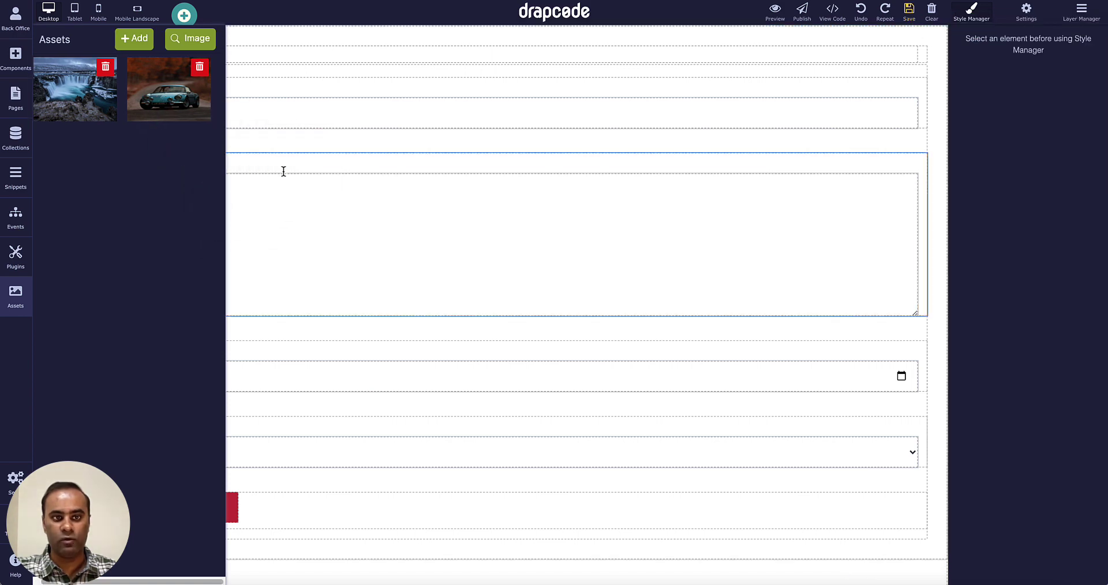
{"action": "left_click", "coordinate": [619, 255]}
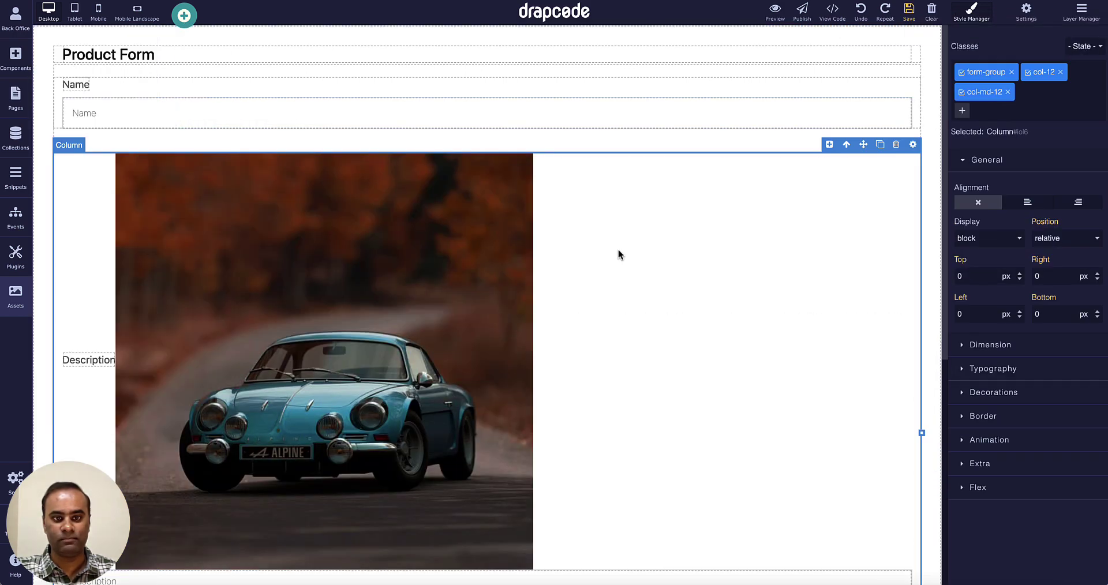
{"action": "scroll", "coordinate": [611, 252], "scroll_direction": "down", "scroll_amount": 3}
{"action": "scroll", "coordinate": [612, 251], "scroll_direction": "up", "scroll_amount": 4}
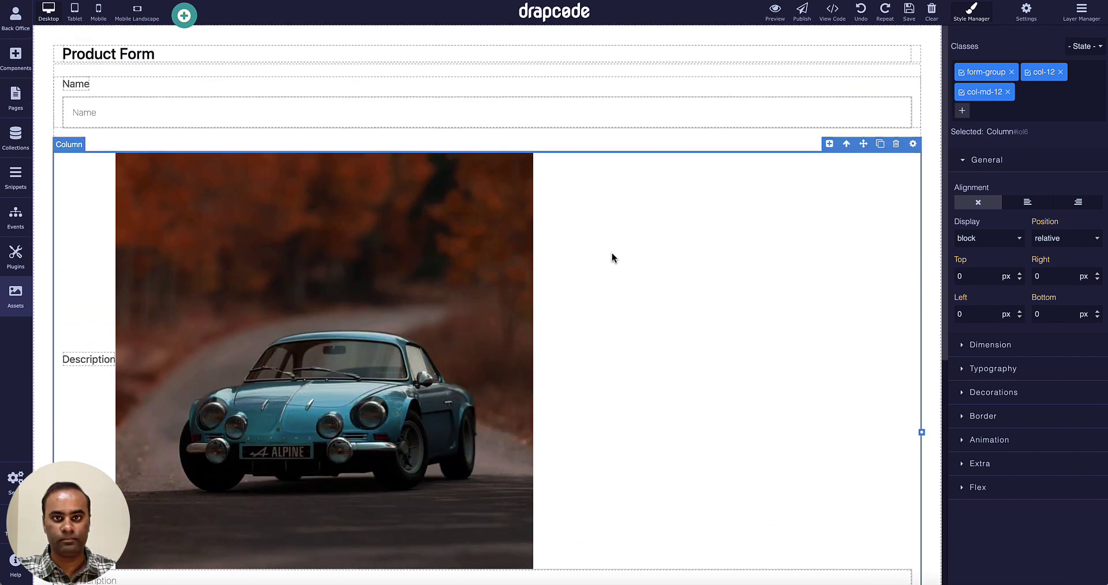
{"action": "scroll", "coordinate": [612, 257], "scroll_direction": "down", "scroll_amount": 1}
{"action": "left_click", "coordinate": [470, 254]}
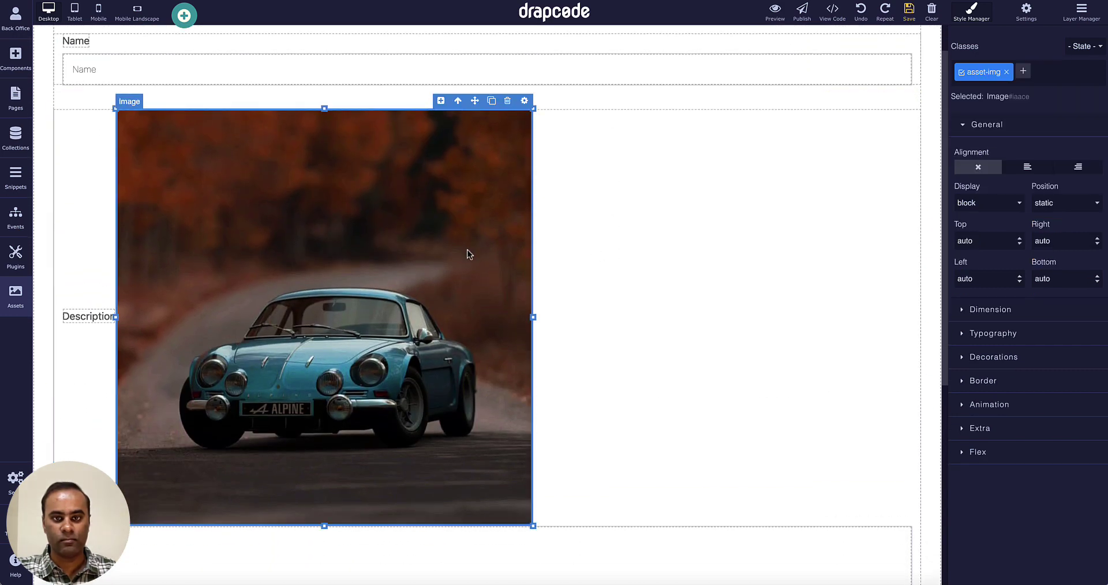
{"action": "left_click", "coordinate": [507, 100]}
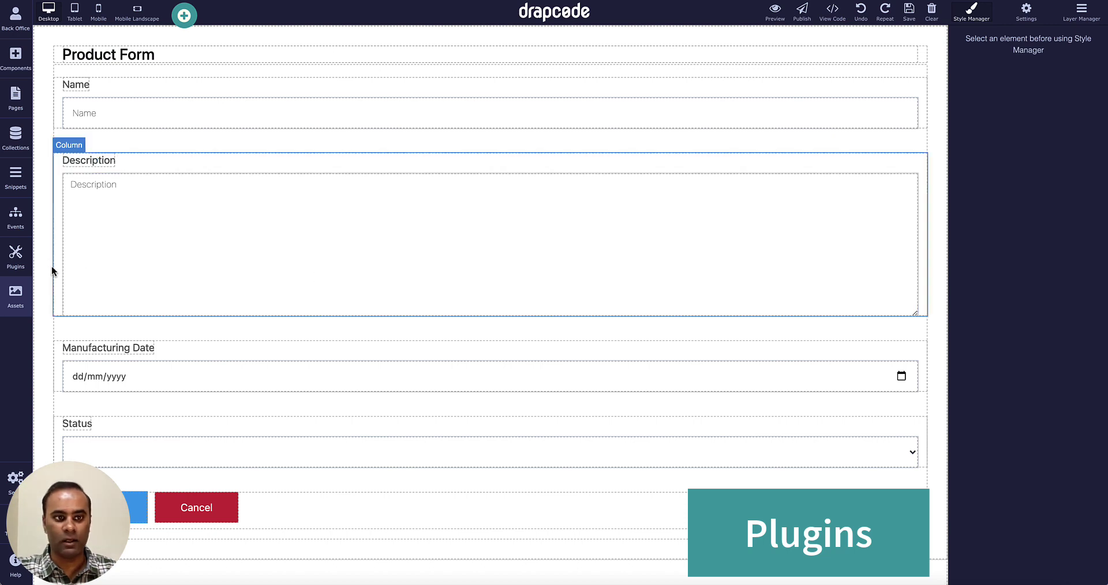
Browse the Plugins page's available plugins, such as Google Analytics, Login/SignUp and Twilio SMS.
{"action": "left_click", "coordinate": [17, 261]}
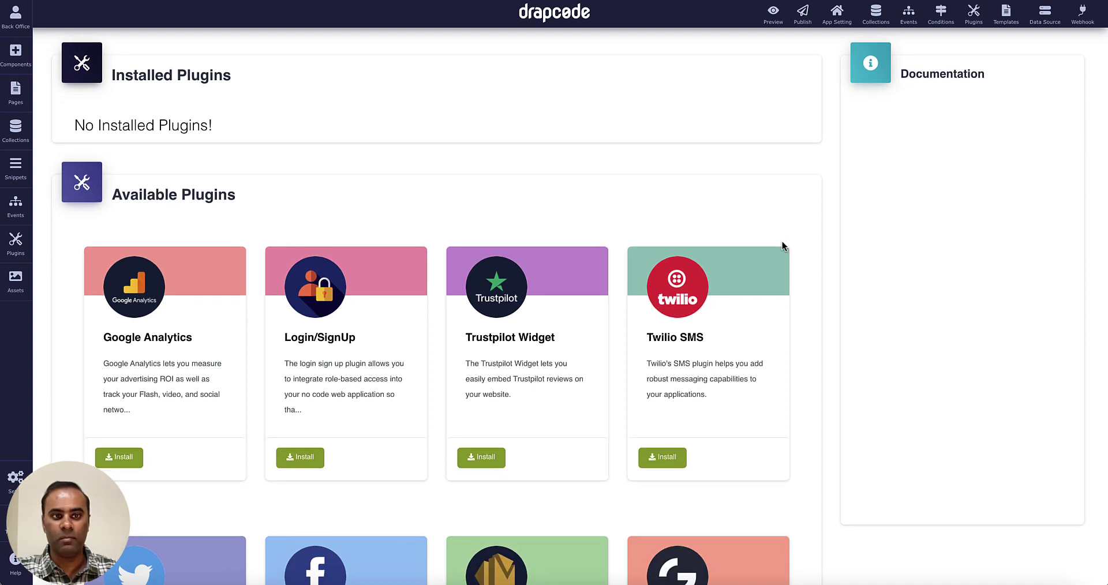
{"action": "scroll", "coordinate": [783, 246], "scroll_direction": "down", "scroll_amount": 1}
{"action": "scroll", "coordinate": [782, 242], "scroll_direction": "down", "scroll_amount": 2}
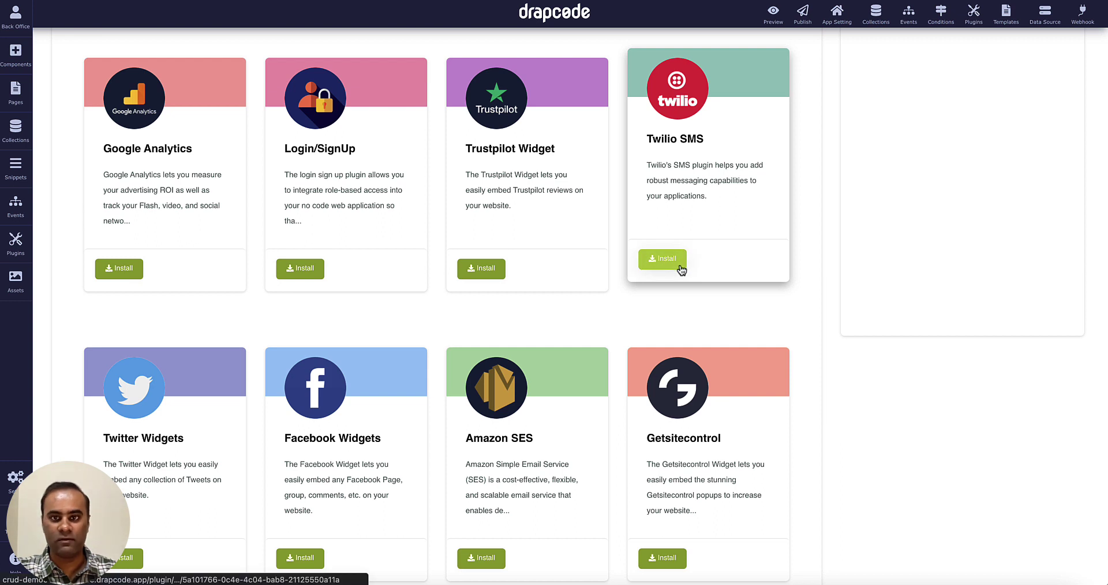
{"action": "left_click_drag", "start_coordinate": [653, 140], "coordinate": [722, 148]}
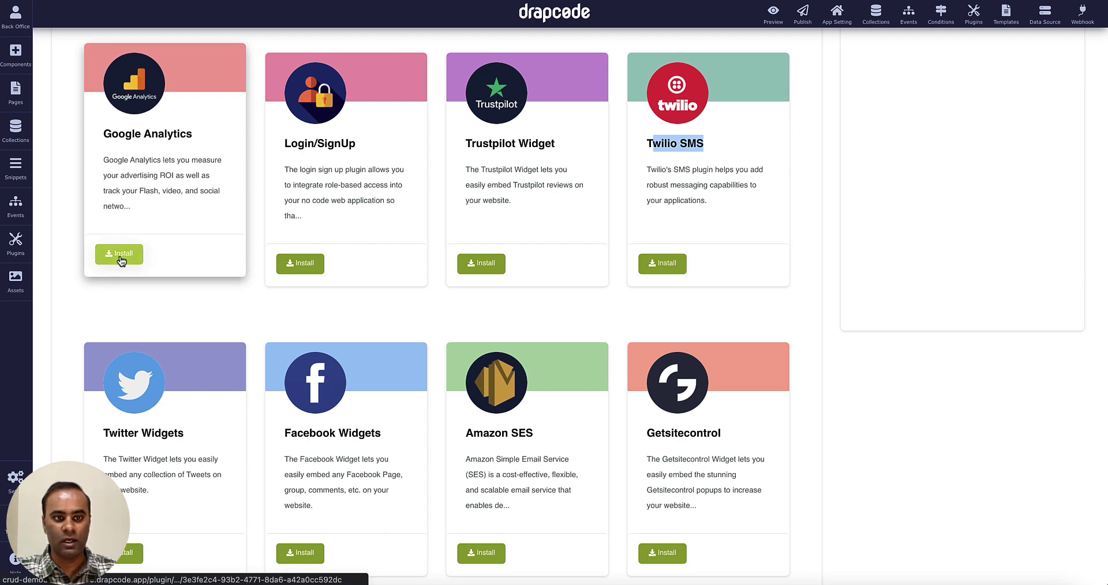
{"action": "scroll", "coordinate": [170, 326], "scroll_direction": "down", "scroll_amount": 5}
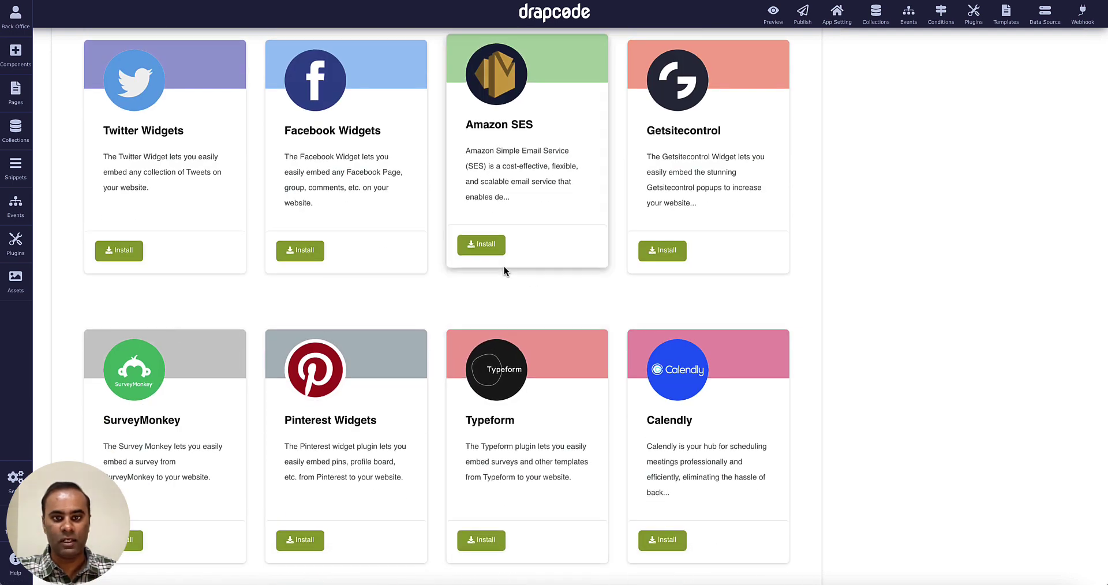
{"action": "scroll", "coordinate": [490, 365], "scroll_direction": "down", "scroll_amount": 6}
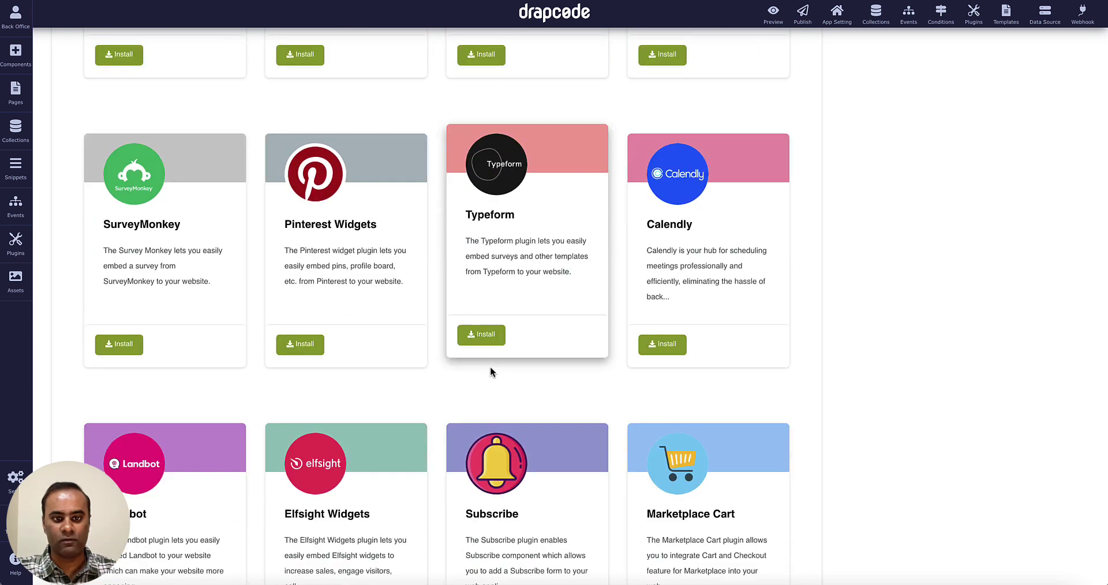
{"action": "scroll", "coordinate": [490, 371], "scroll_direction": "down", "scroll_amount": 2}
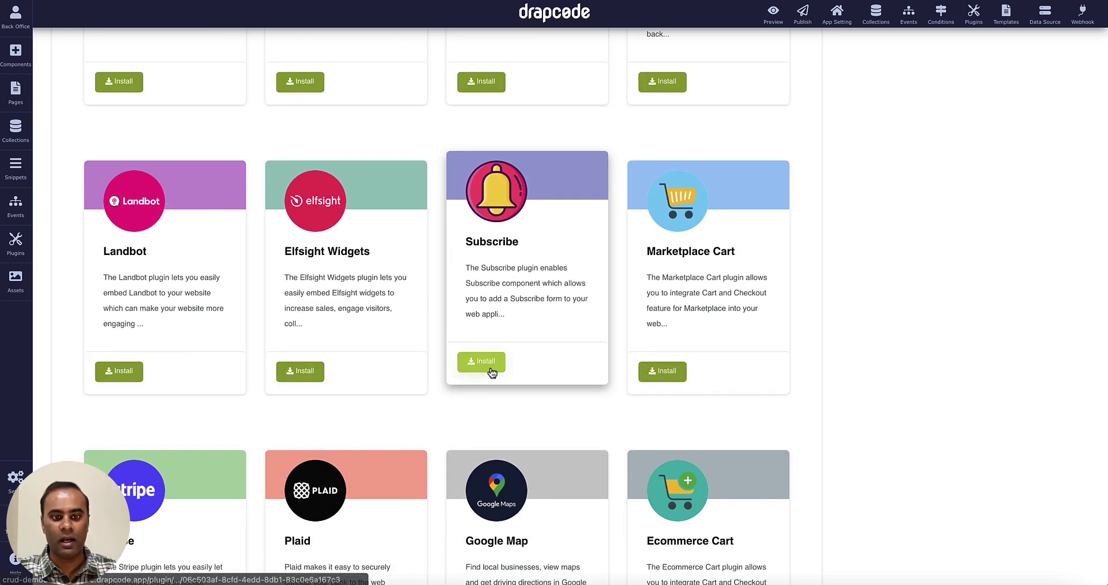
{"action": "scroll", "coordinate": [491, 372], "scroll_direction": "down", "scroll_amount": 2}
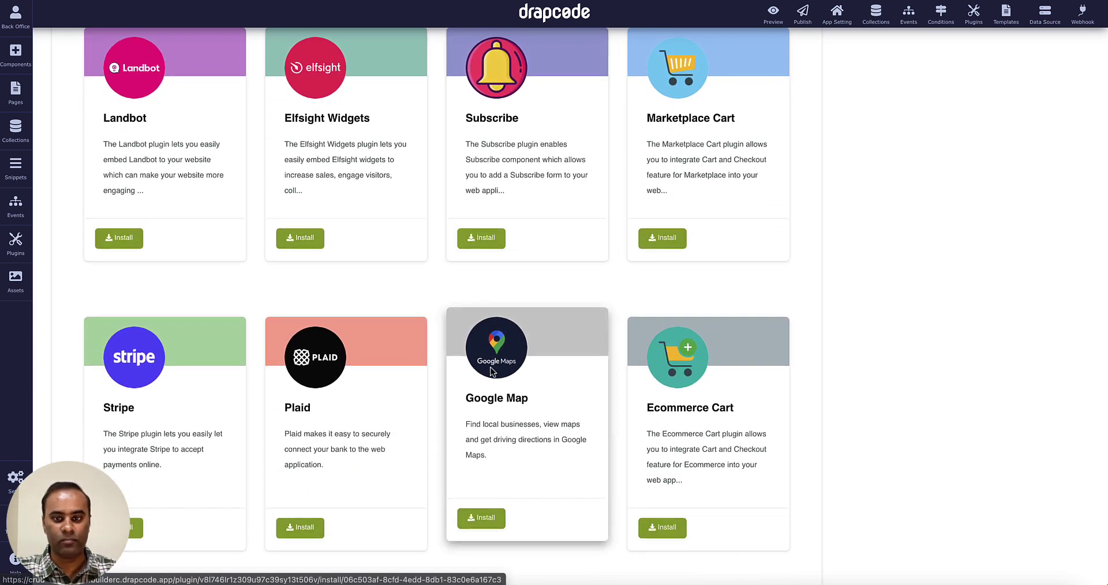
{"action": "scroll", "coordinate": [492, 372], "scroll_direction": "down", "scroll_amount": 2}
{"action": "scroll", "coordinate": [688, 372], "scroll_direction": "down", "scroll_amount": 5}
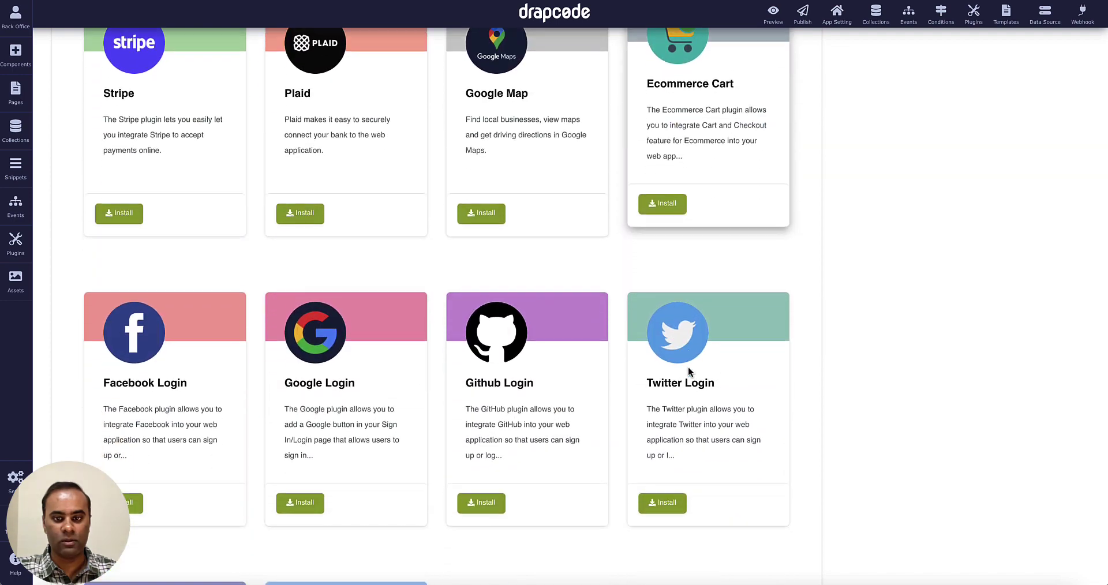
{"action": "scroll", "coordinate": [602, 360], "scroll_direction": "down", "scroll_amount": 4}
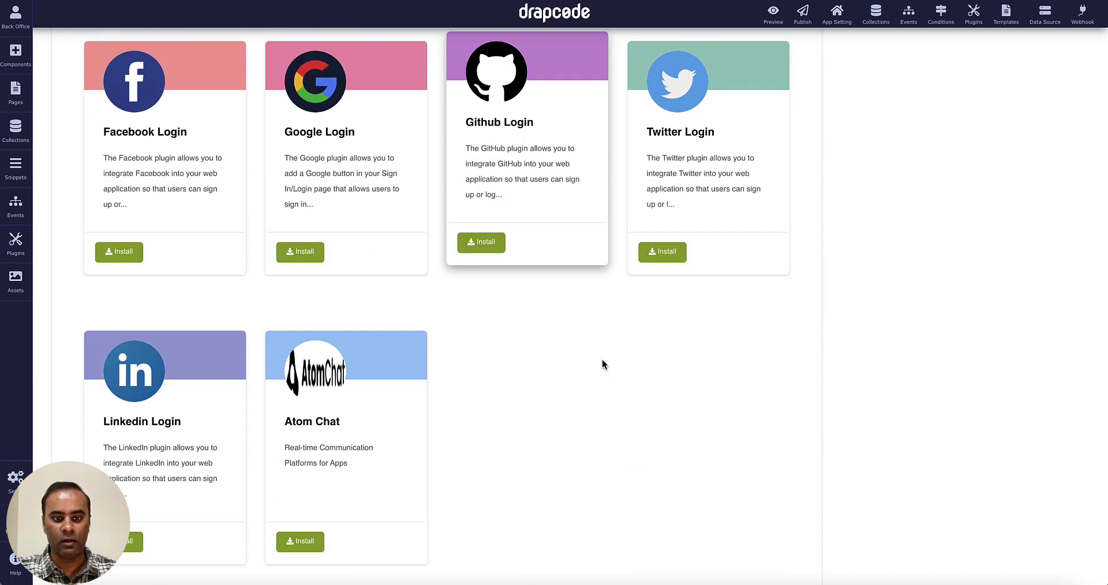
{"action": "scroll", "coordinate": [601, 360], "scroll_direction": "up", "scroll_amount": 15}
{"action": "scroll", "coordinate": [601, 363], "scroll_direction": "up", "scroll_amount": 10}
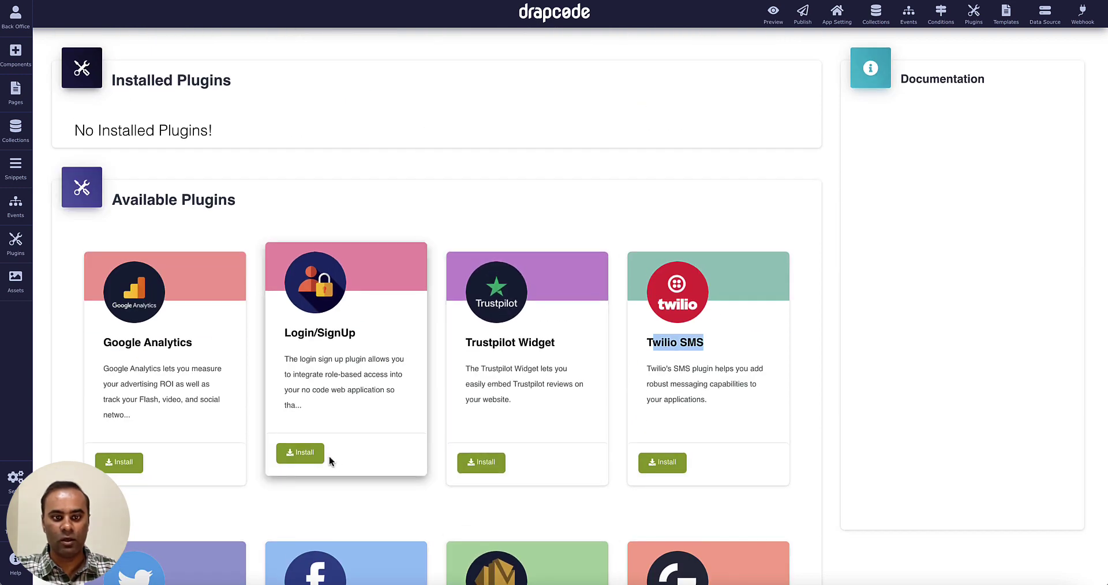
Install the Login/SignUp plugin with First Name and Last Name user fields, then show the pages list.
{"action": "left_click", "coordinate": [301, 462]}
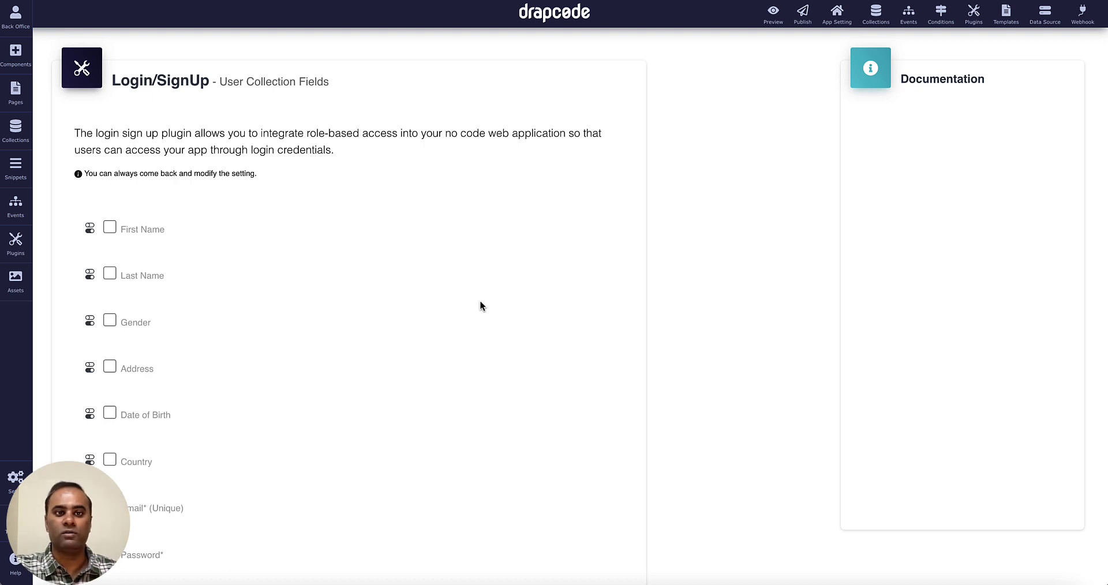
{"action": "scroll", "coordinate": [479, 305], "scroll_direction": "down", "scroll_amount": 1}
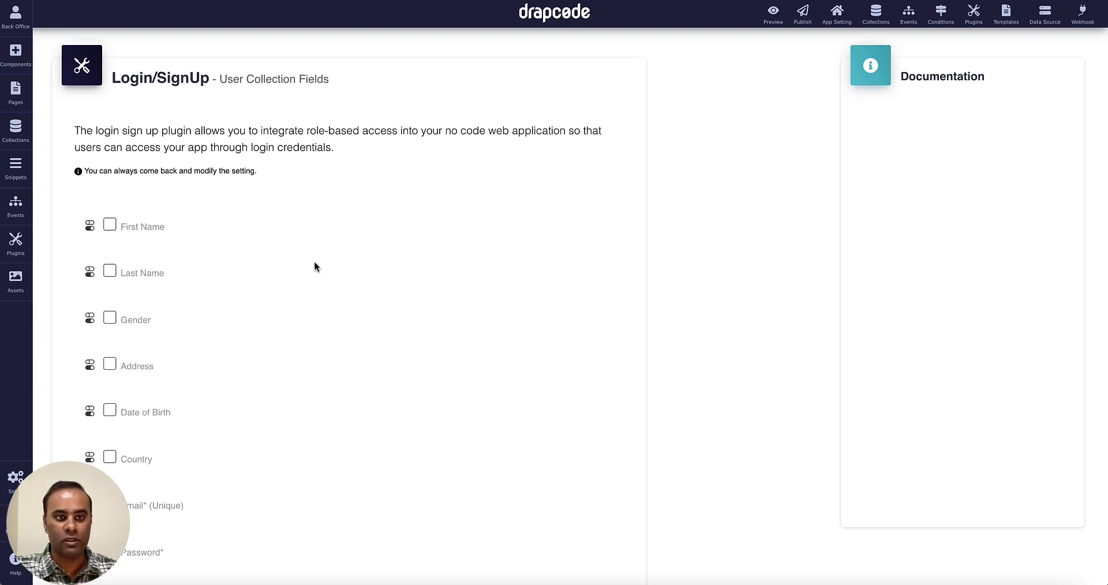
{"action": "left_click", "coordinate": [110, 226]}
{"action": "left_click", "coordinate": [110, 271]}
{"action": "scroll", "coordinate": [372, 282], "scroll_direction": "down", "scroll_amount": 3}
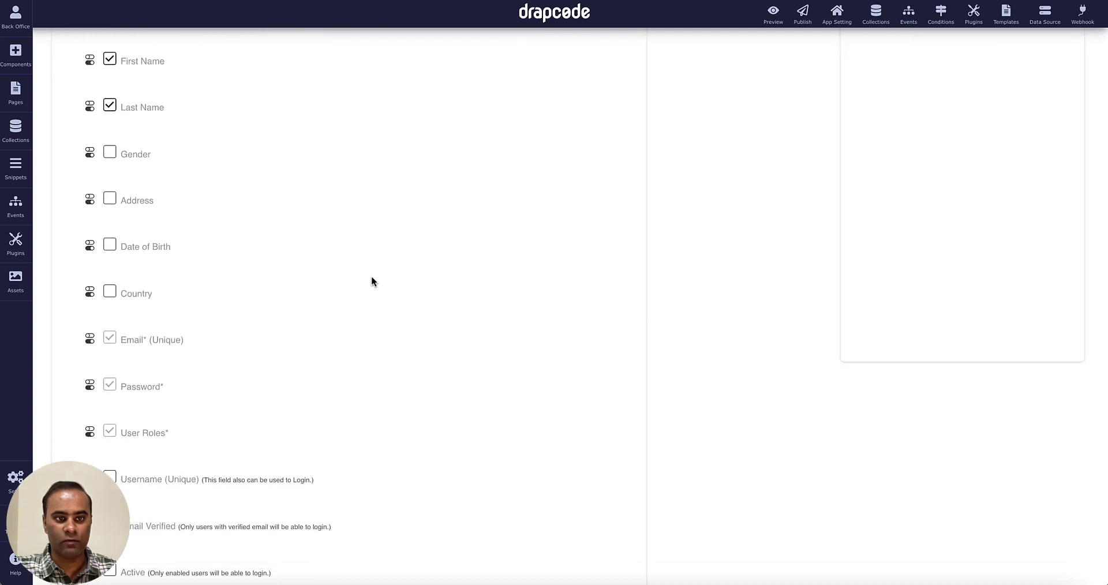
{"action": "scroll", "coordinate": [372, 282], "scroll_direction": "down", "scroll_amount": 2}
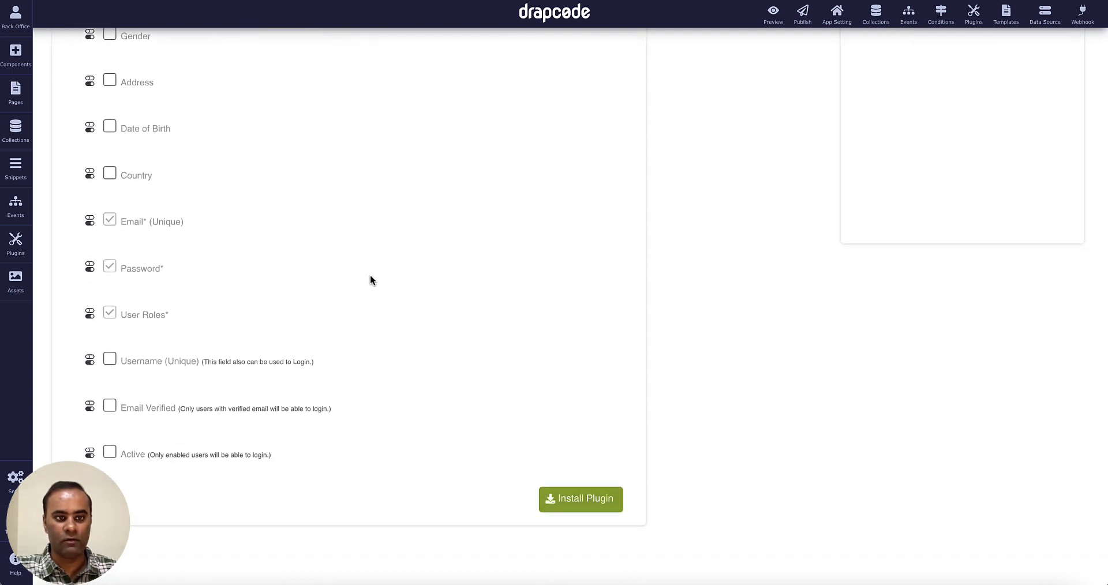
{"action": "left_click", "coordinate": [585, 500]}
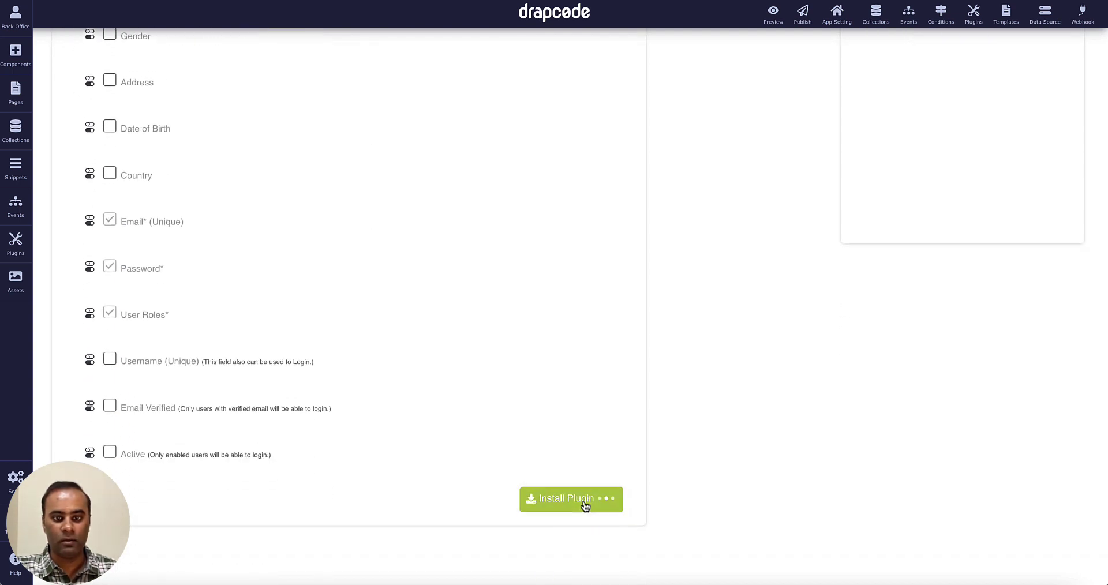
{"action": "scroll", "coordinate": [531, 323], "scroll_direction": "down", "scroll_amount": 5}
{"action": "scroll", "coordinate": [531, 320], "scroll_direction": "up", "scroll_amount": 5}
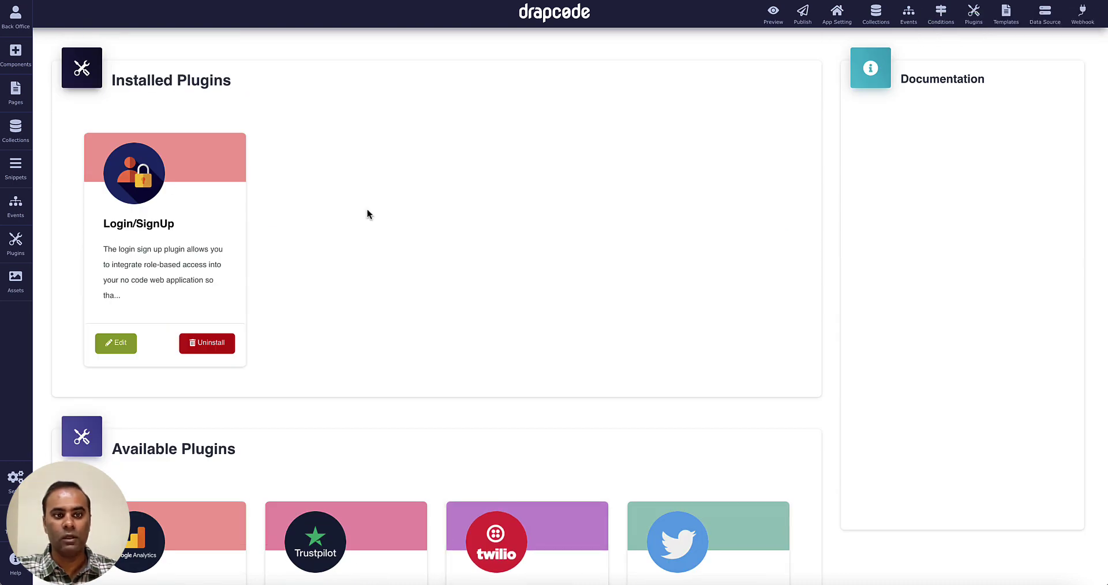
{"action": "left_click", "coordinate": [15, 91]}
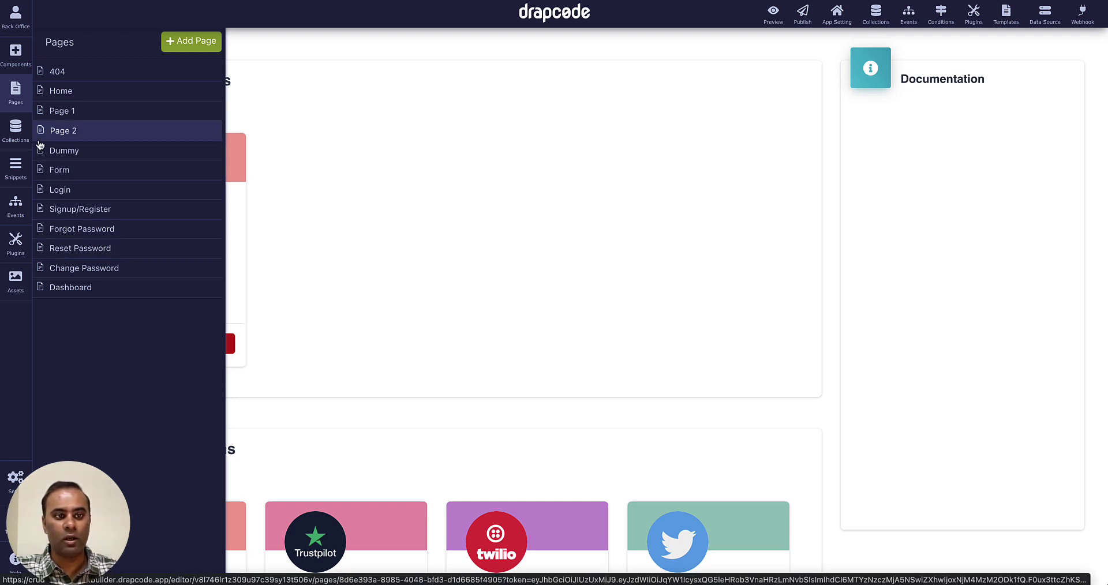
Add a new Admin record to the Role collection.
{"action": "left_click", "coordinate": [22, 136]}
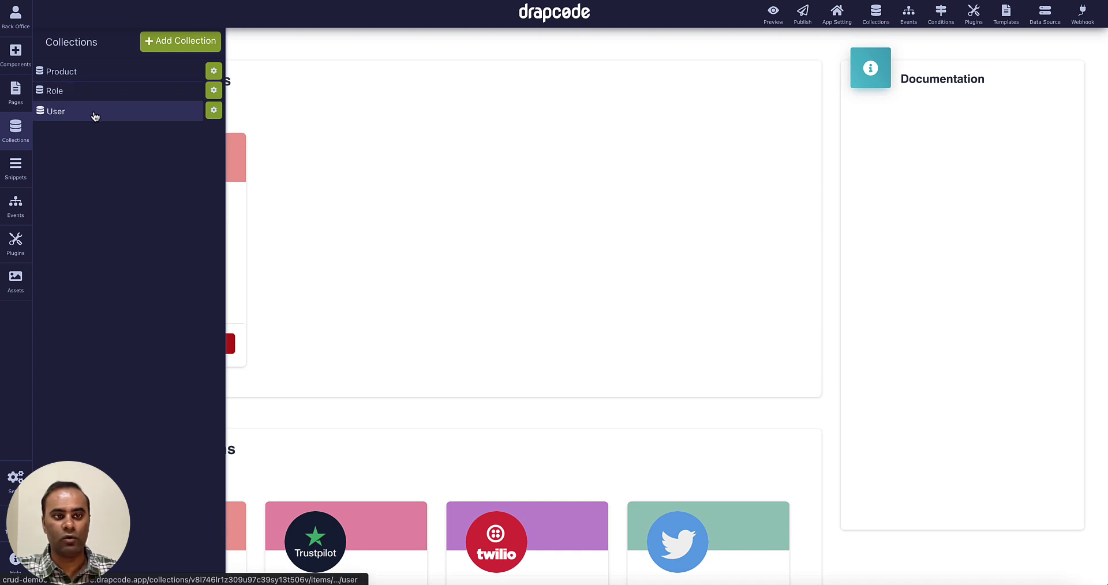
{"action": "left_click", "coordinate": [161, 93]}
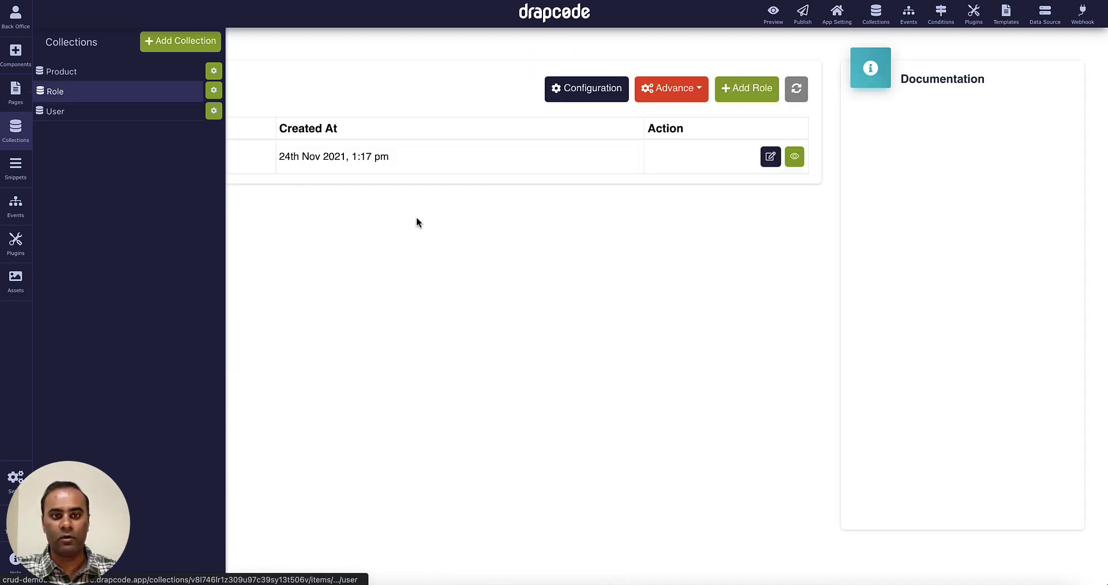
{"action": "left_click", "coordinate": [761, 110]}
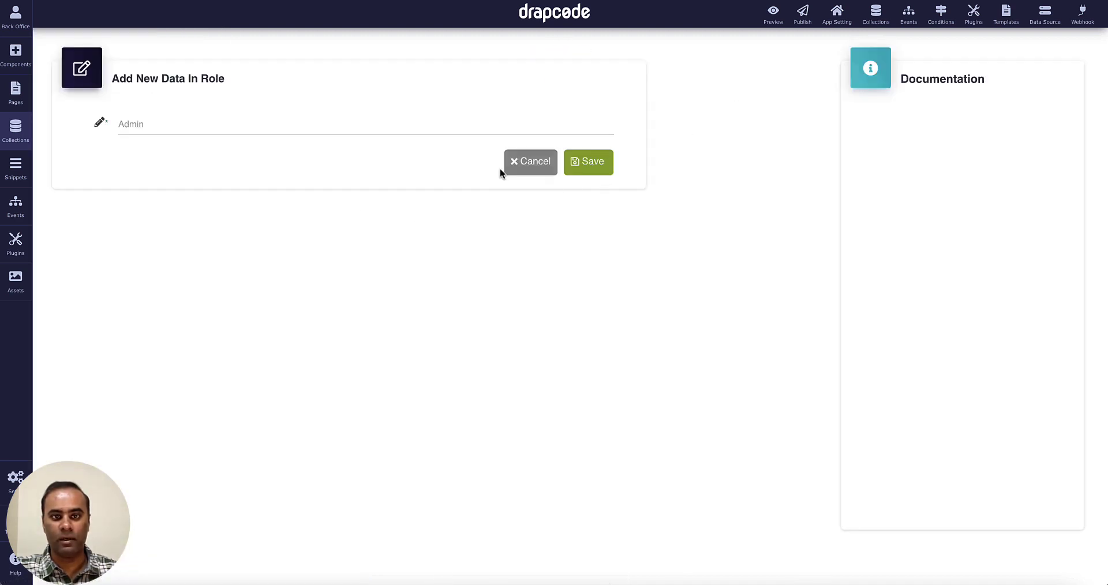
{"action": "left_click", "coordinate": [459, 125]}
{"action": "type", "text": "Admin"}
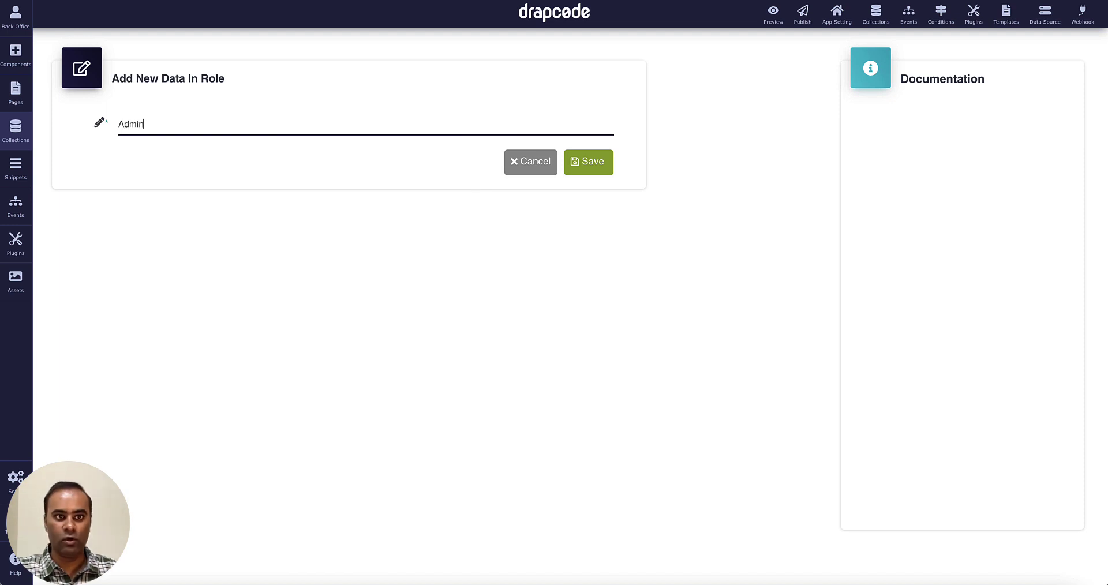
{"action": "left_click", "coordinate": [595, 164]}
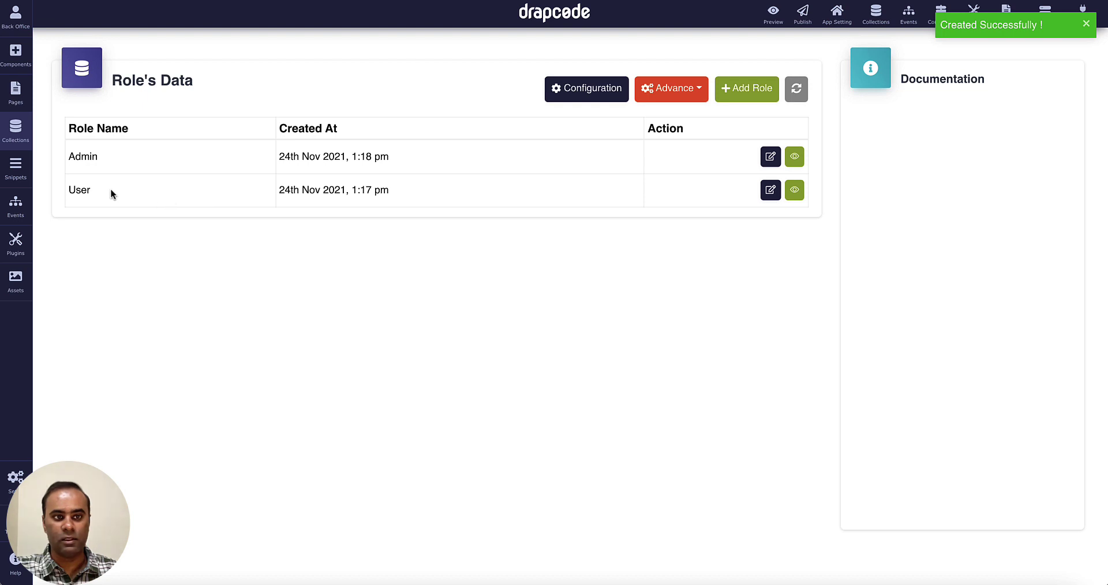
Rename the existing User role to Employee, save it, and show the pages list.
{"action": "left_click", "coordinate": [761, 195]}
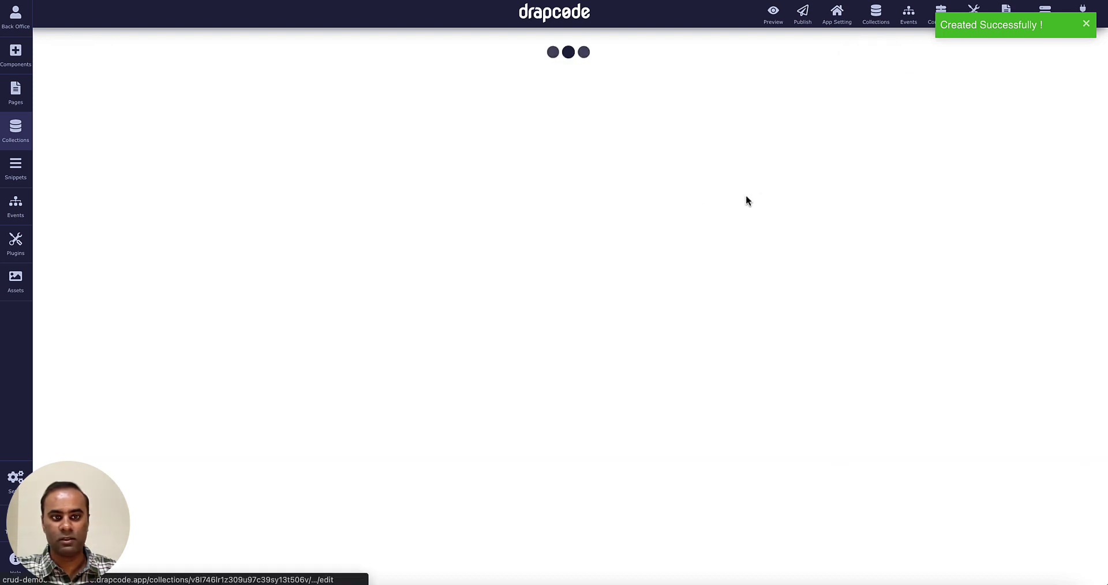
{"action": "double_click", "coordinate": [363, 125]}
{"action": "type", "text": "Employee"}
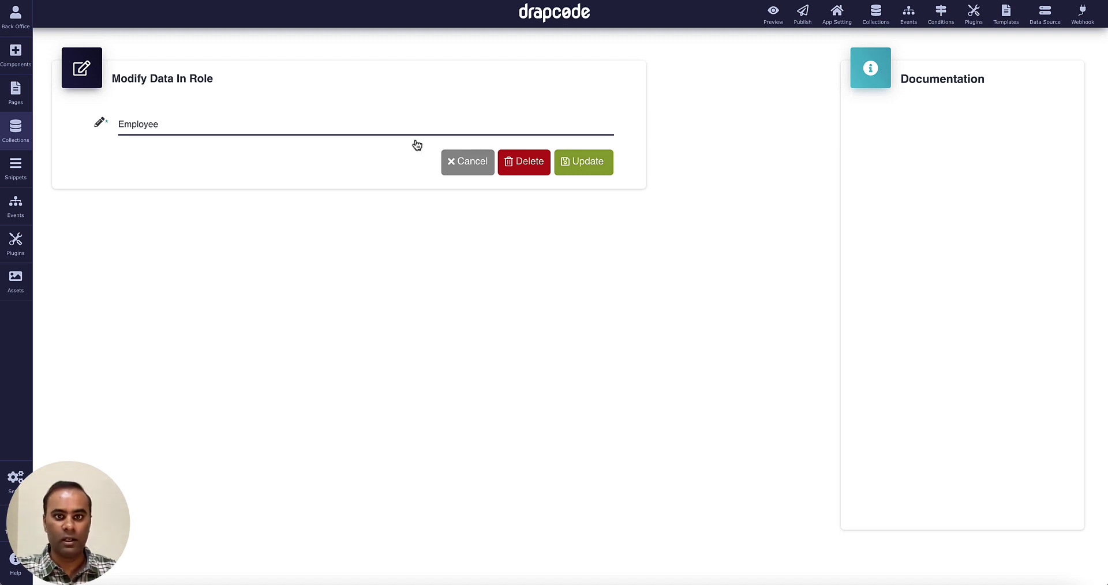
{"action": "left_click", "coordinate": [589, 167]}
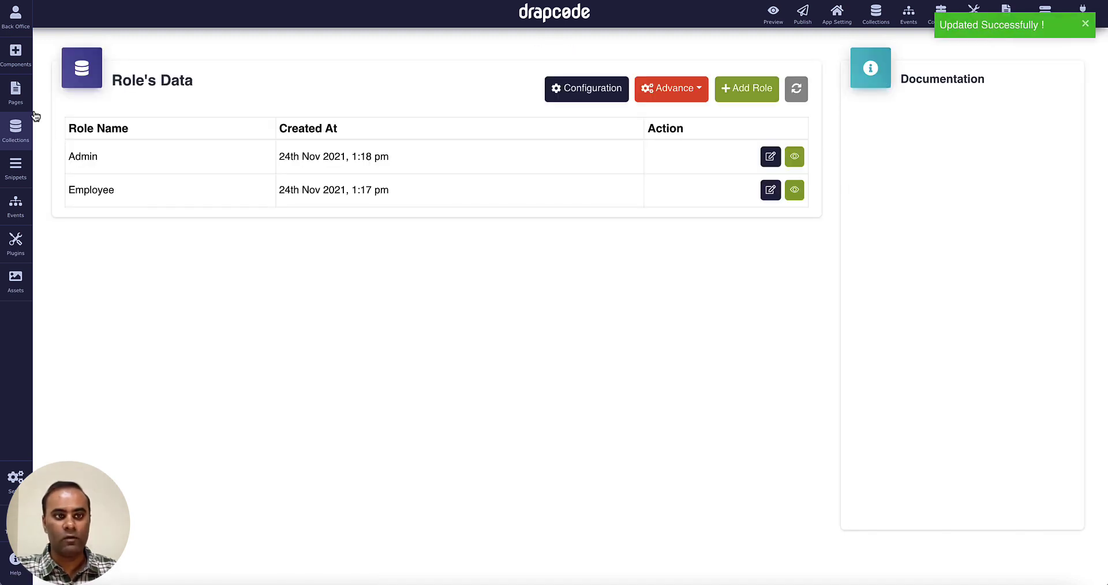
{"action": "left_click", "coordinate": [16, 93]}
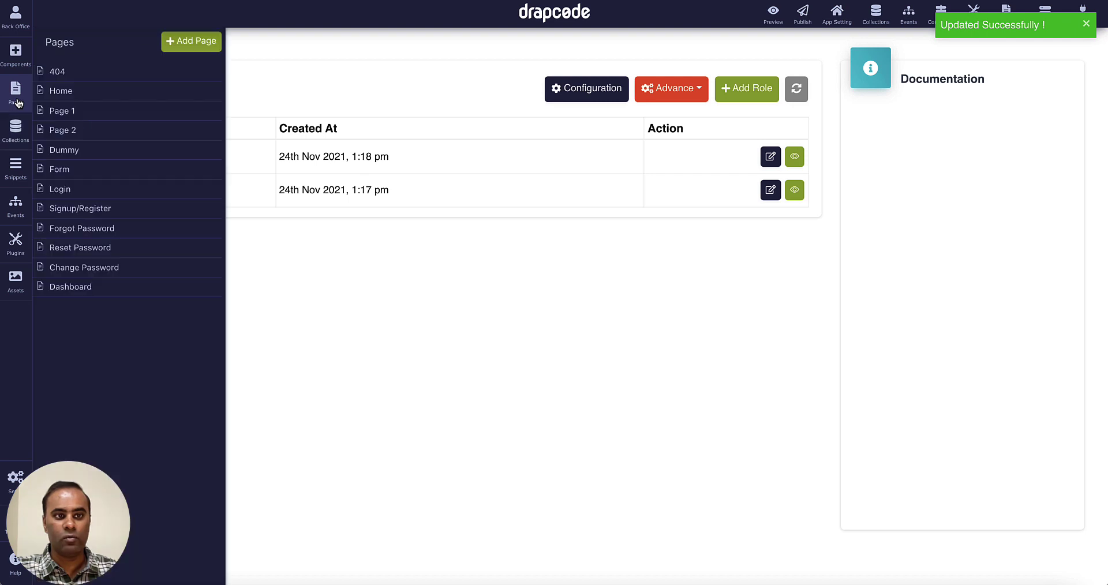
Set the Form page's Access To to 'Users with Admin Role' and save.
{"action": "left_click", "coordinate": [103, 96]}
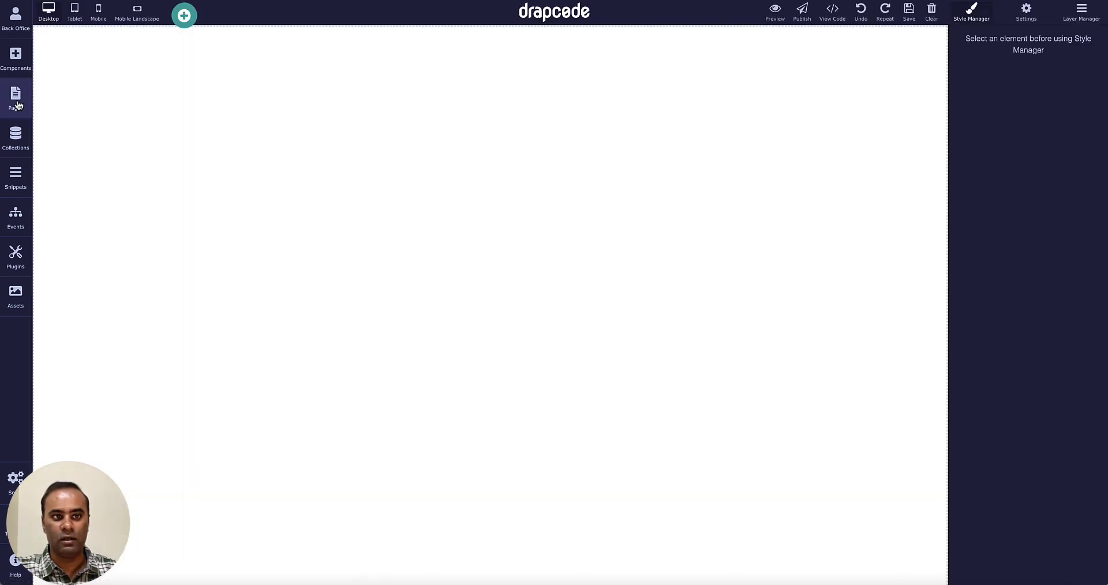
{"action": "left_click", "coordinate": [16, 98]}
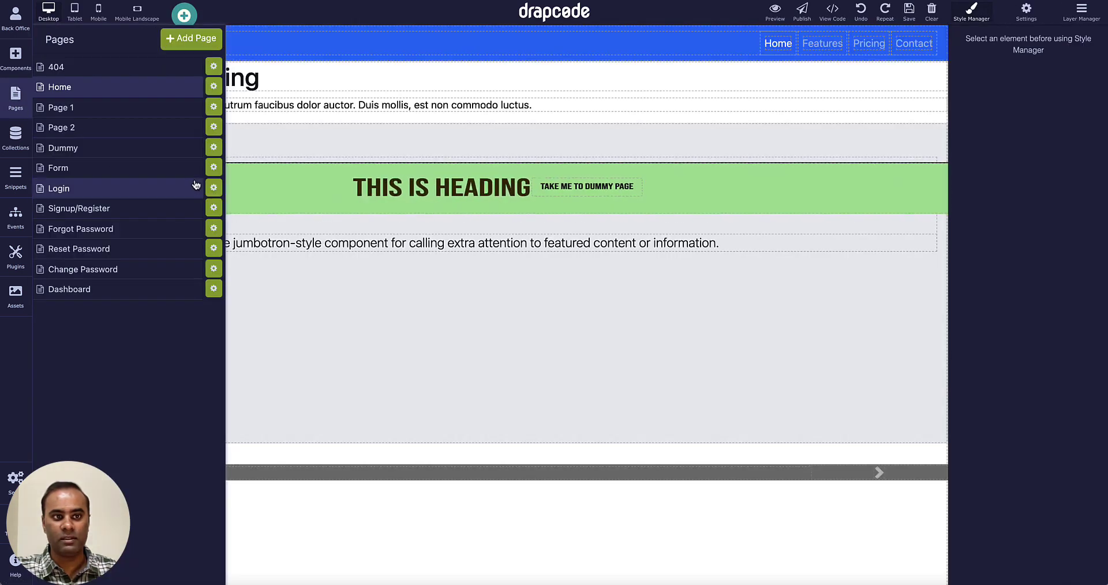
{"action": "left_click", "coordinate": [212, 168]}
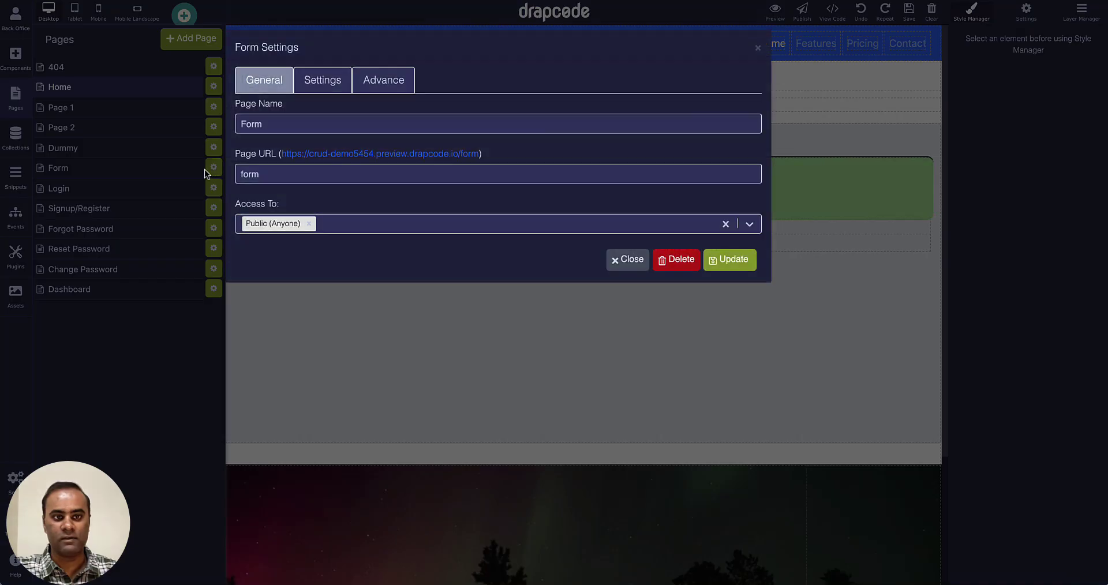
{"action": "left_click", "coordinate": [347, 224]}
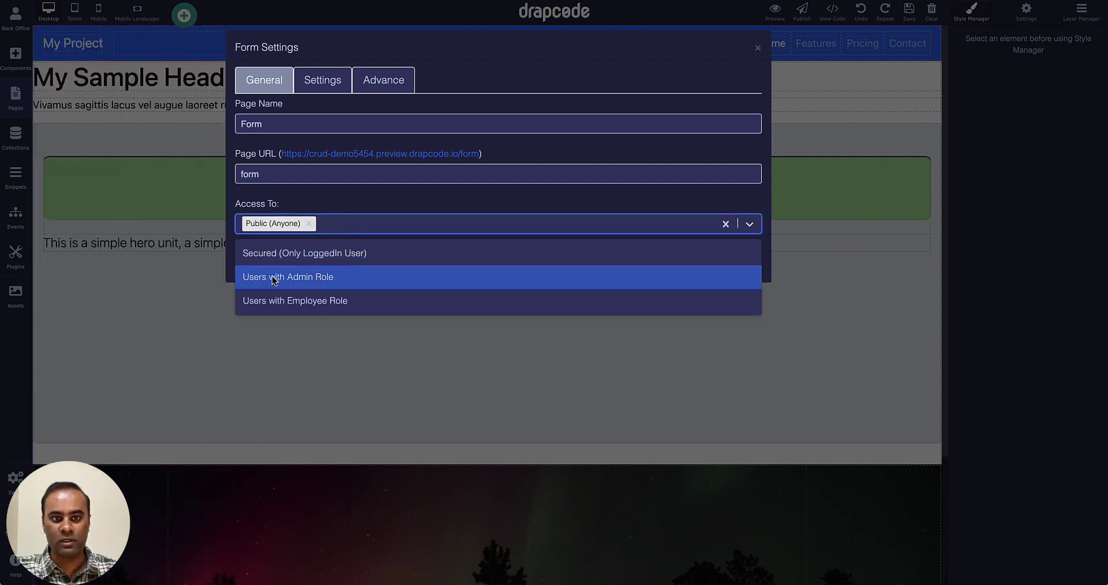
{"action": "left_click", "coordinate": [335, 281]}
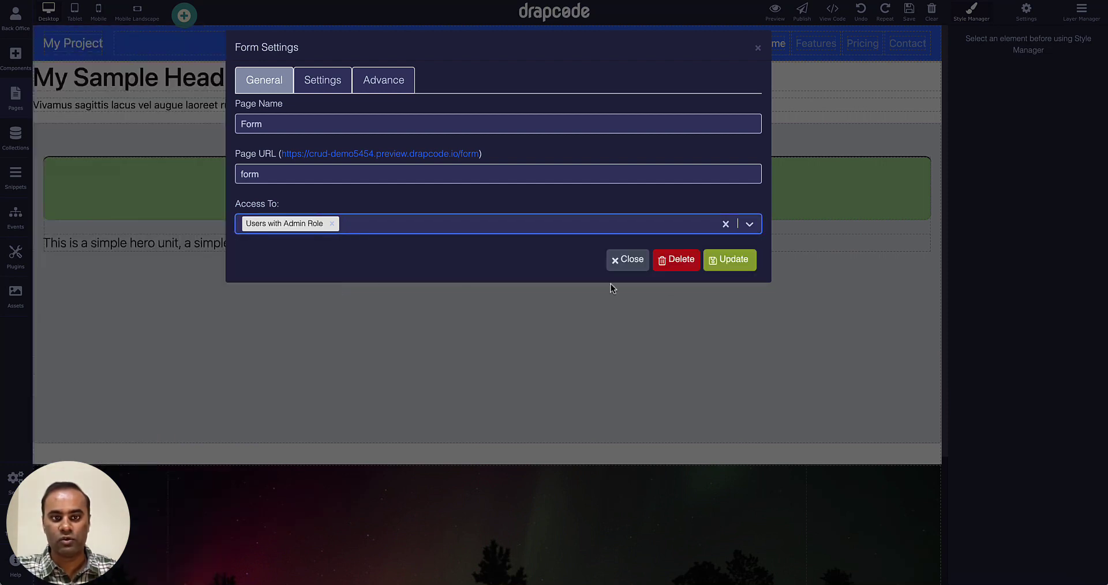
{"action": "left_click", "coordinate": [731, 264]}
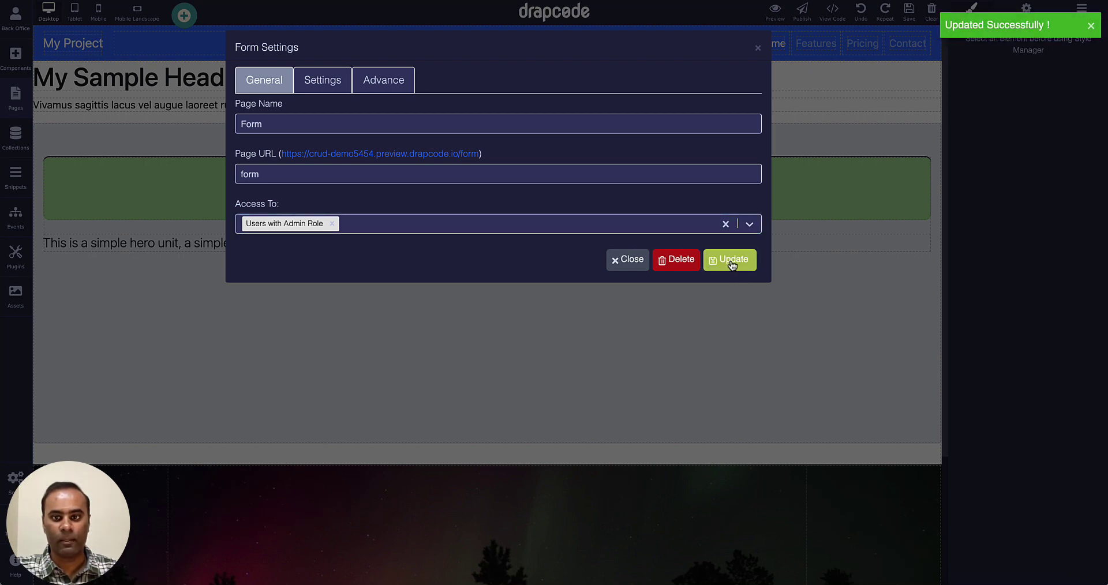
{"action": "left_click", "coordinate": [758, 50]}
Start a new User record with First Name and Last Name both Admin.
{"action": "left_click", "coordinate": [15, 136]}
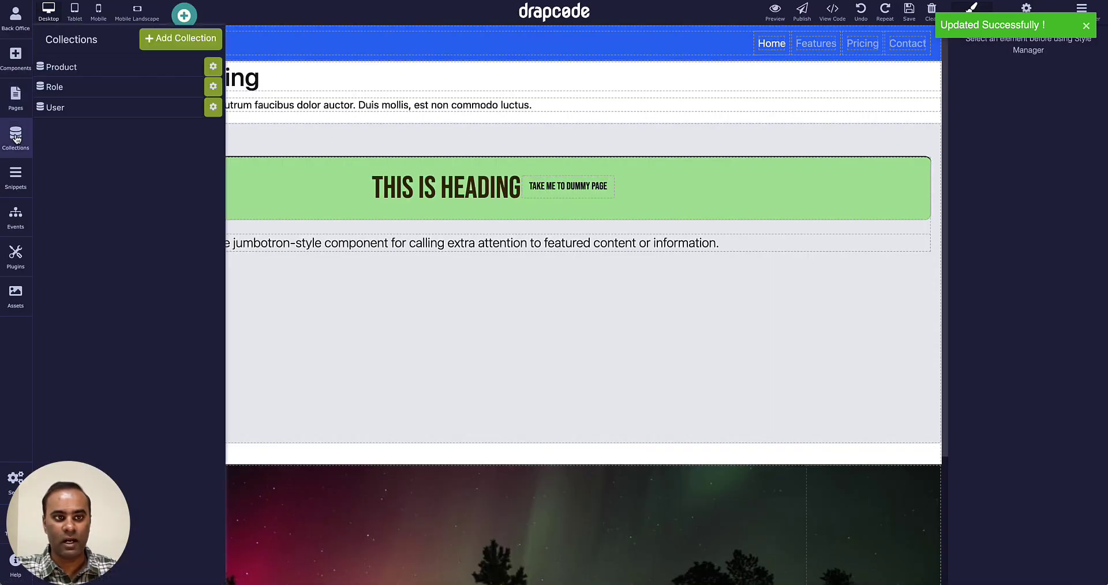
{"action": "left_click", "coordinate": [132, 115]}
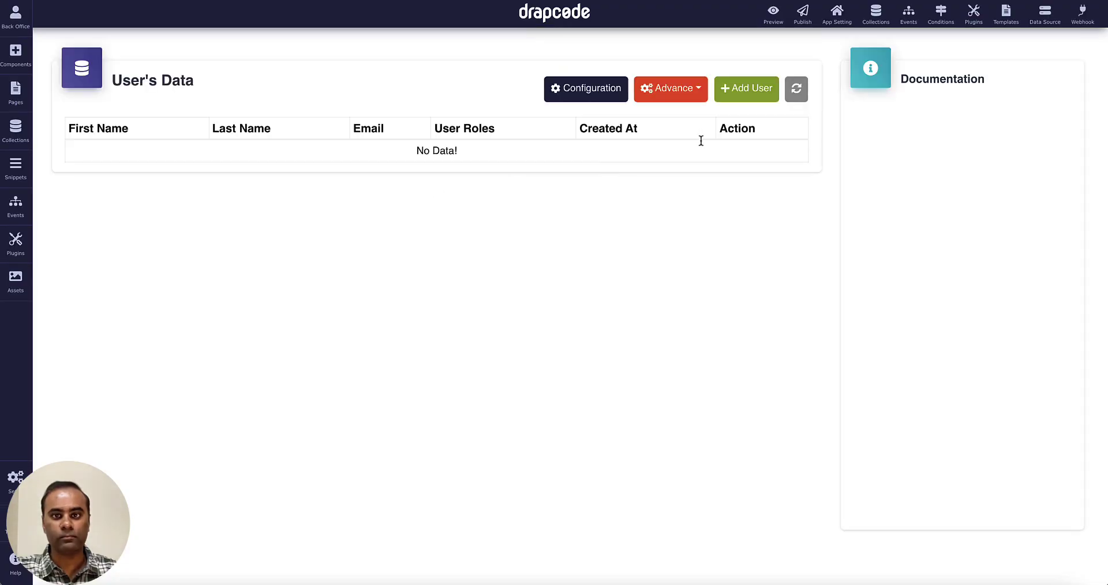
{"action": "left_click", "coordinate": [744, 97]}
{"action": "left_click", "coordinate": [367, 130]}
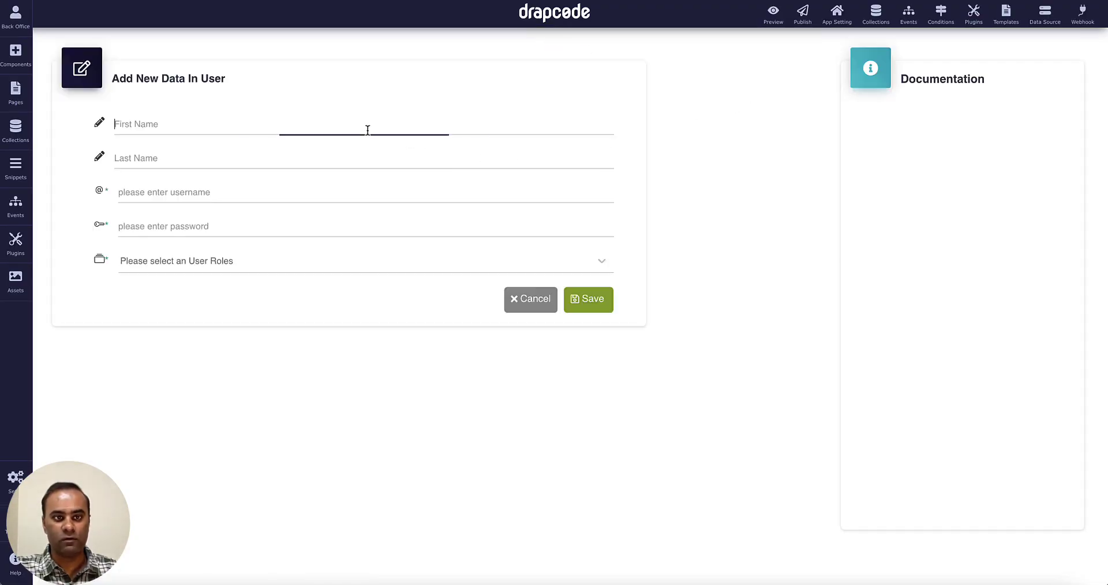
{"action": "type", "text": "Admin"}
{"action": "left_click", "coordinate": [115, 159]}
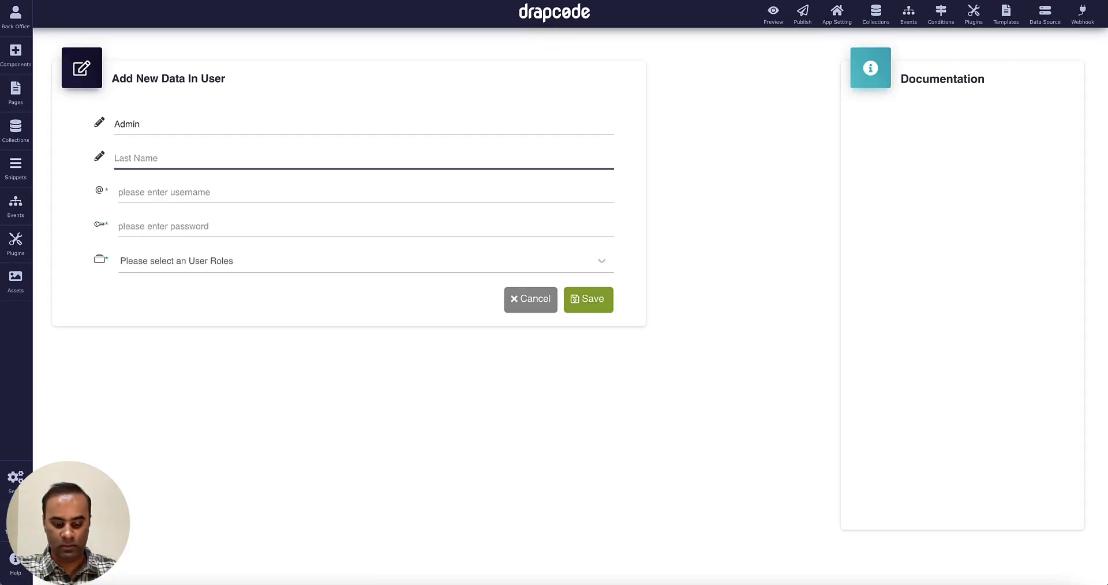
{"action": "type", "text": "Ad"}
Enter the admin's login e-mail and password, assign the Admin role, and save the user.
{"action": "left_click", "coordinate": [118, 192]}
{"action": "type", "text": "admin@email.com"}
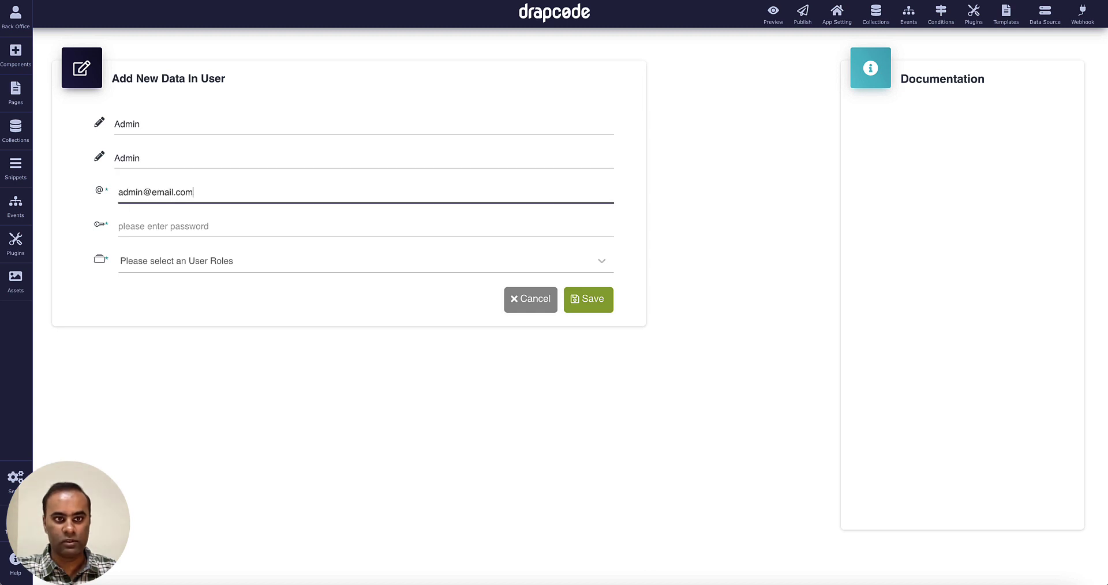
{"action": "left_click", "coordinate": [118, 226]}
{"action": "type", "text": "ad"}
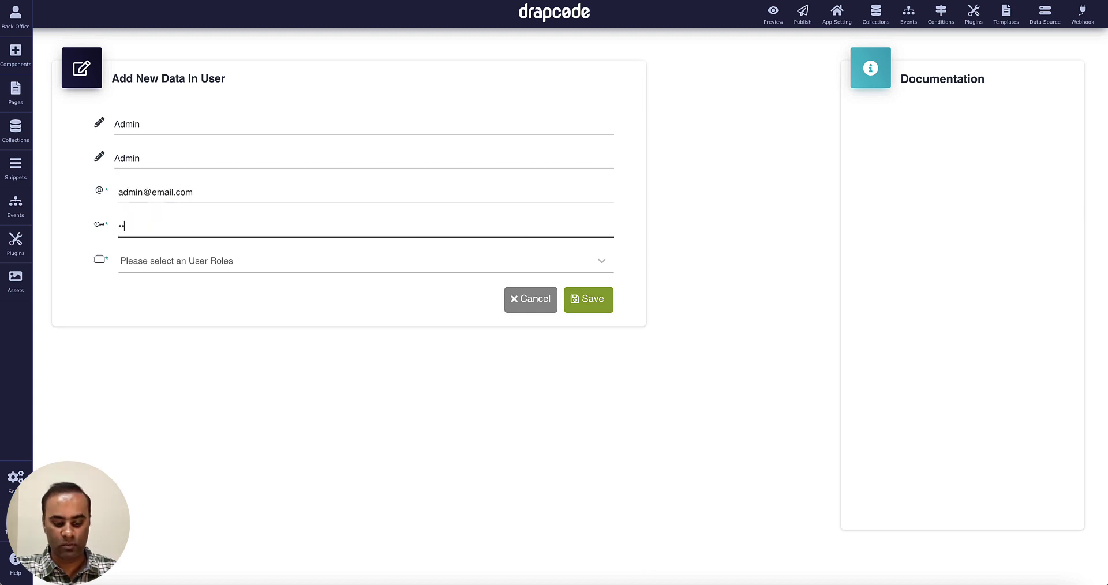
{"action": "left_click", "coordinate": [361, 255]}
{"action": "left_click", "coordinate": [318, 323]}
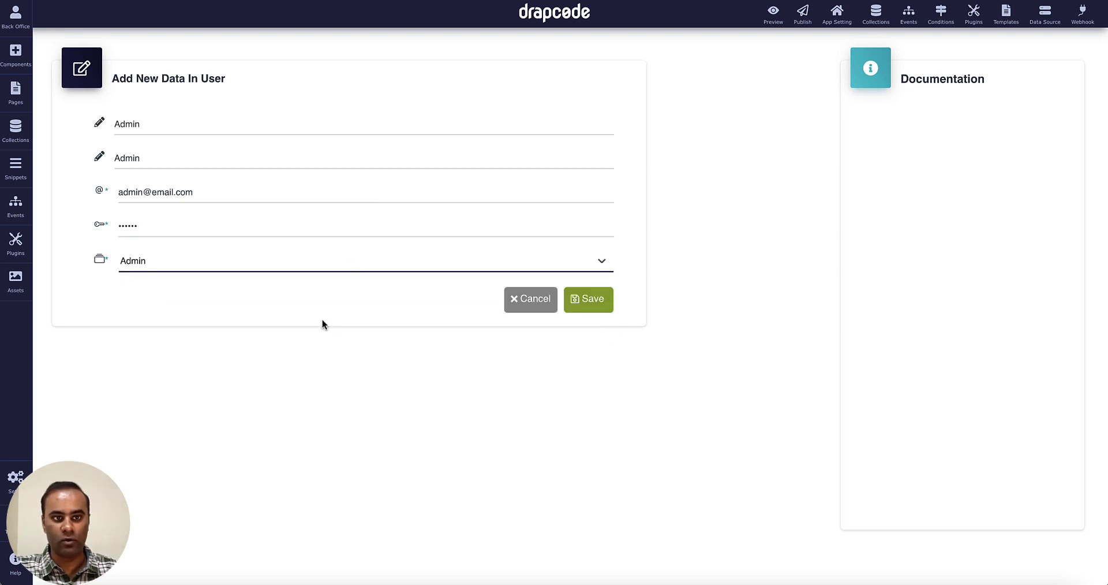
{"action": "left_click", "coordinate": [600, 302]}
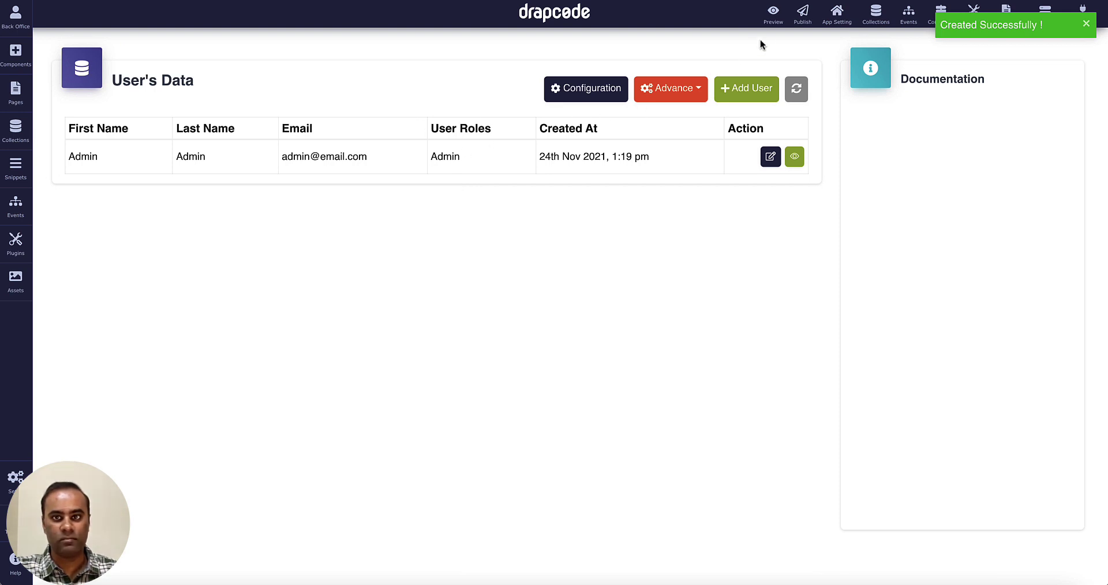
{"action": "left_click", "coordinate": [20, 98]}
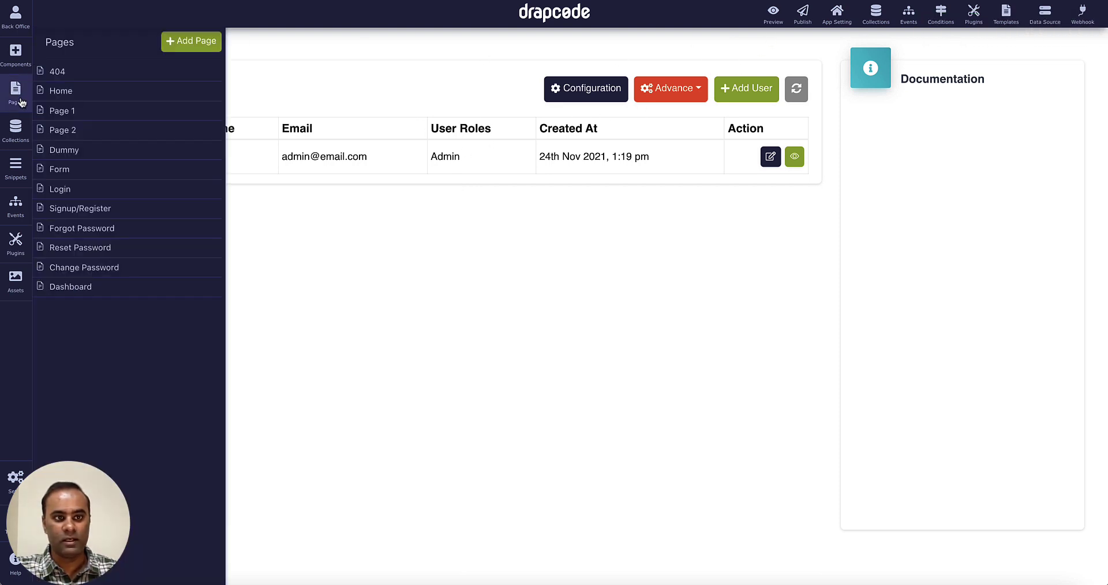
Check the Form page's Admin-only access and open its preview URL in a new tab.
{"action": "left_click", "coordinate": [21, 68]}
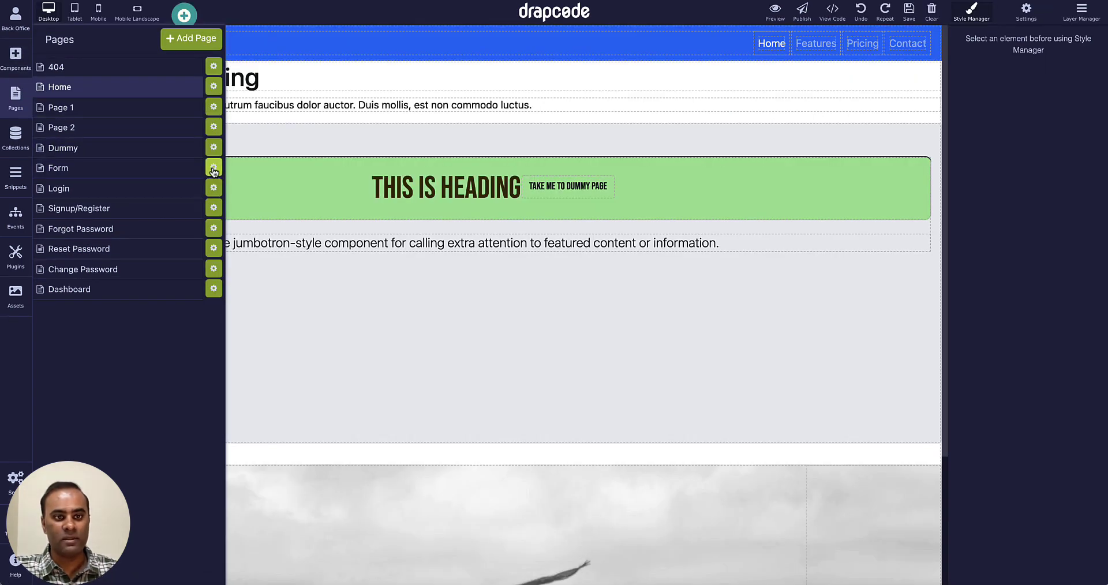
{"action": "left_click", "coordinate": [210, 168]}
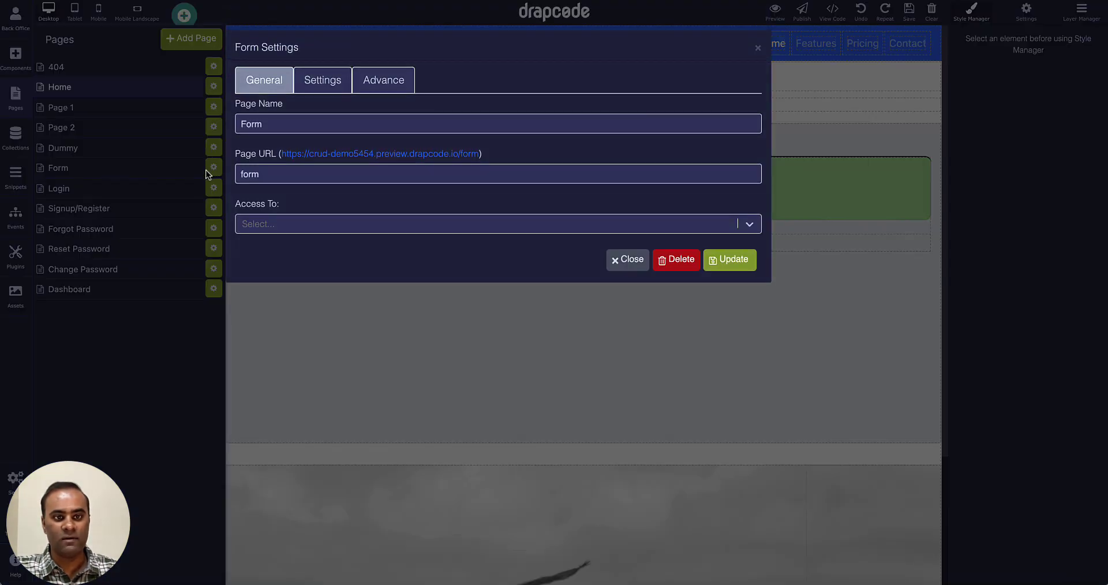
{"action": "left_click", "coordinate": [315, 224]}
{"action": "left_click", "coordinate": [315, 246]}
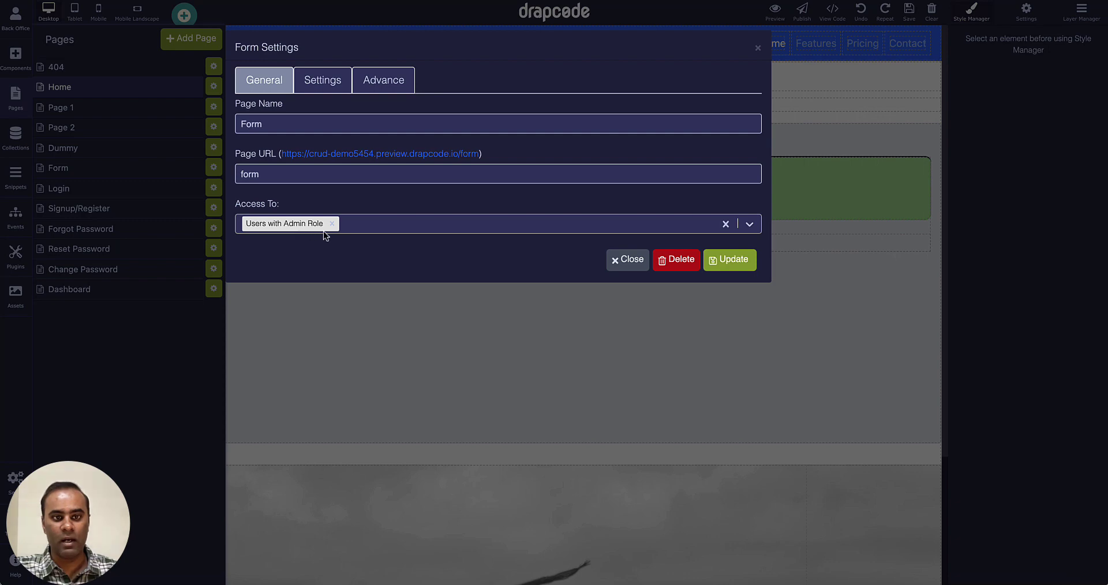
{"action": "left_click", "coordinate": [410, 156]}
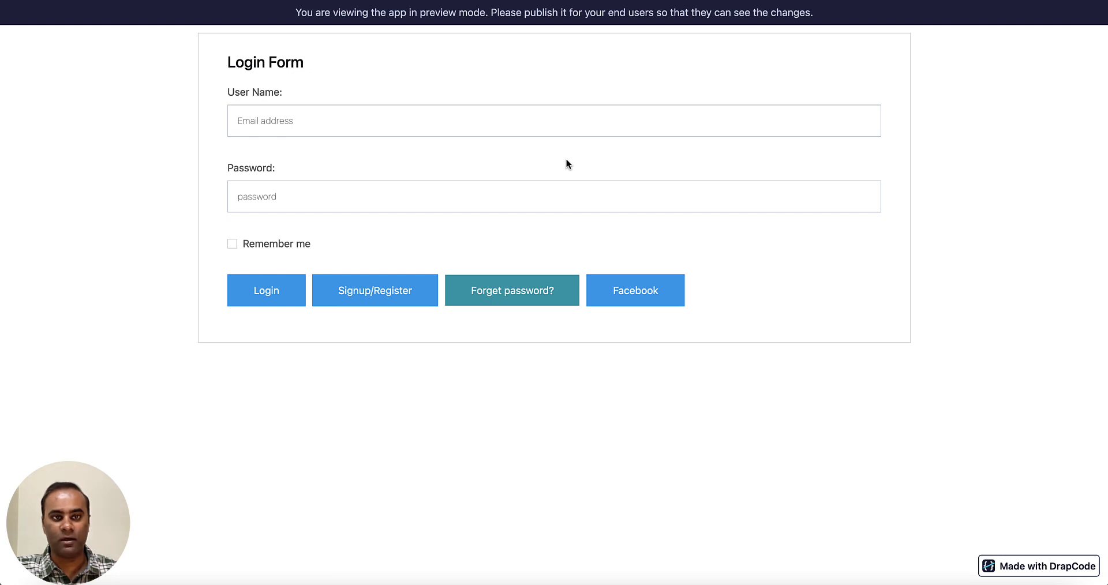
Log into the preview with the admin user's e-mail and password.
{"action": "left_click", "coordinate": [535, 126]}
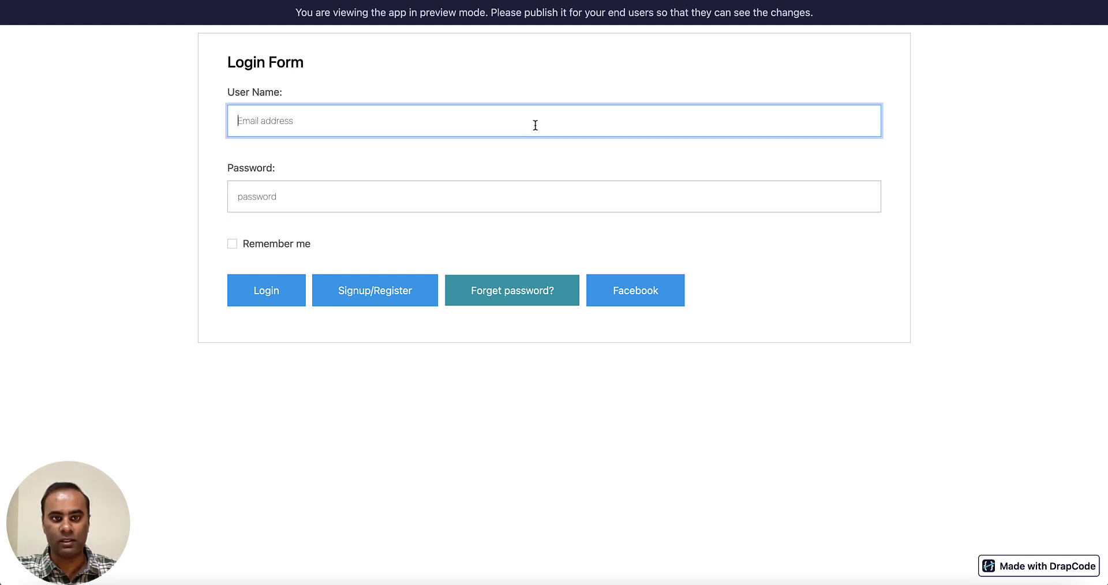
{"action": "key", "text": "super+v"}
{"action": "key", "text": "Tab"}
{"action": "type", "text": "123456"}
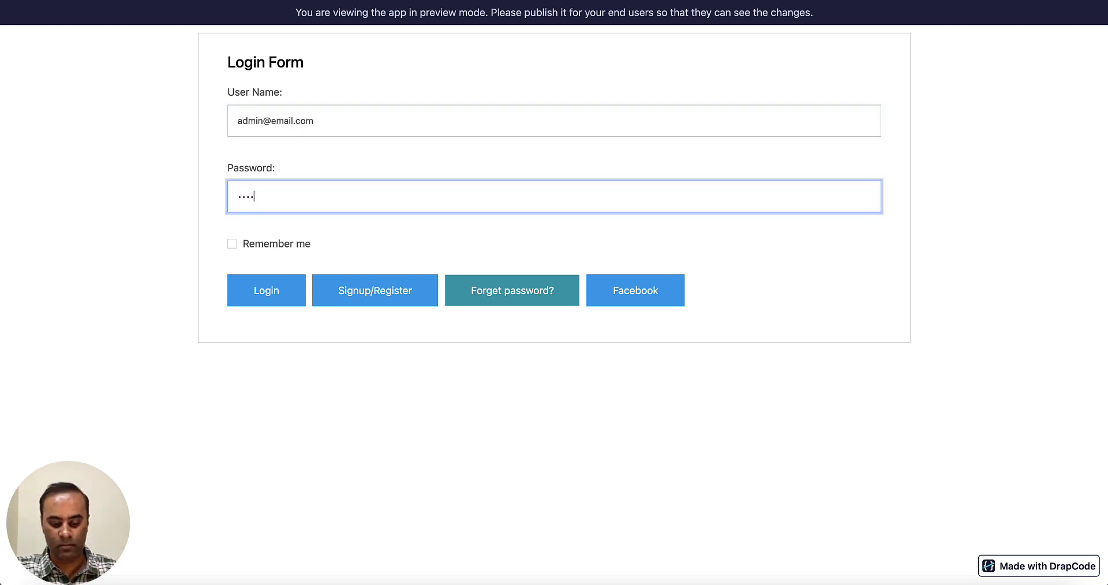
{"action": "left_click", "coordinate": [280, 290]}
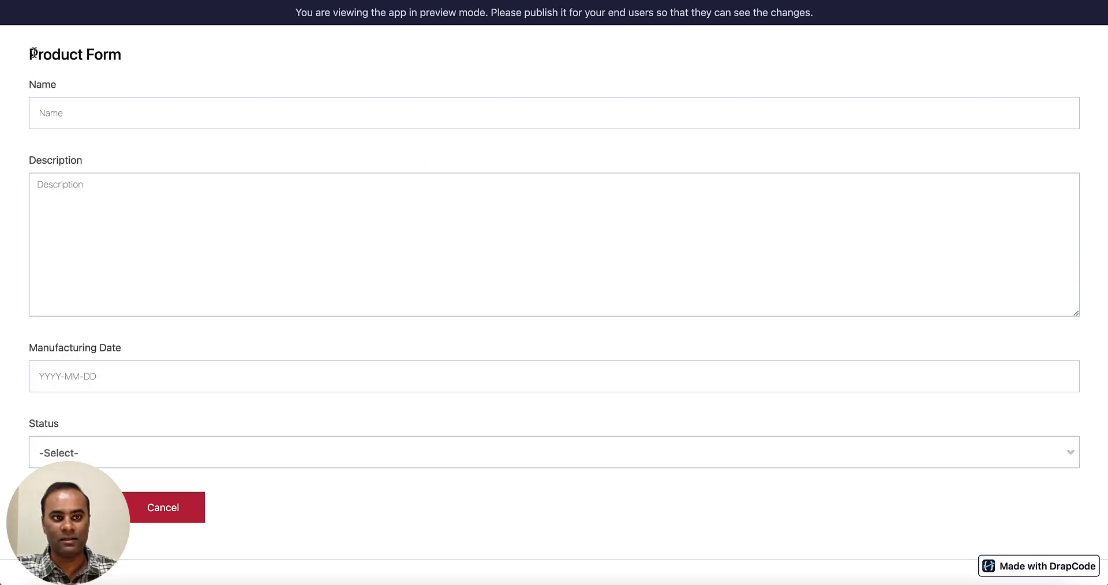
Review the Product Form page, then return to the editor and close the Form settings.
{"action": "left_click_drag", "start_coordinate": [30, 50], "coordinate": [314, 237]}
{"action": "left_click", "coordinate": [436, 334]}
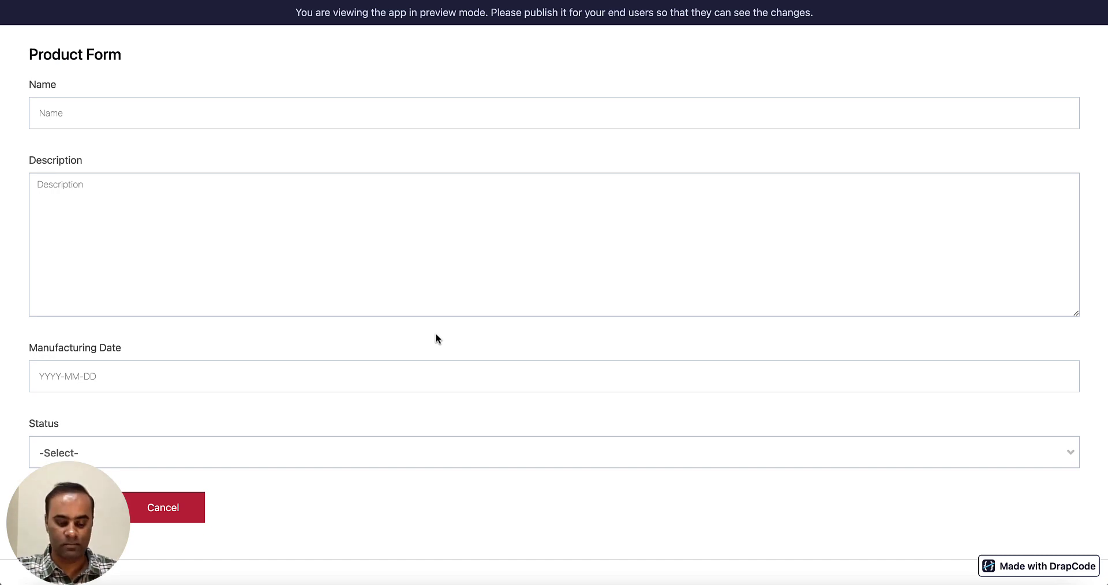
{"action": "key", "text": "super+w"}
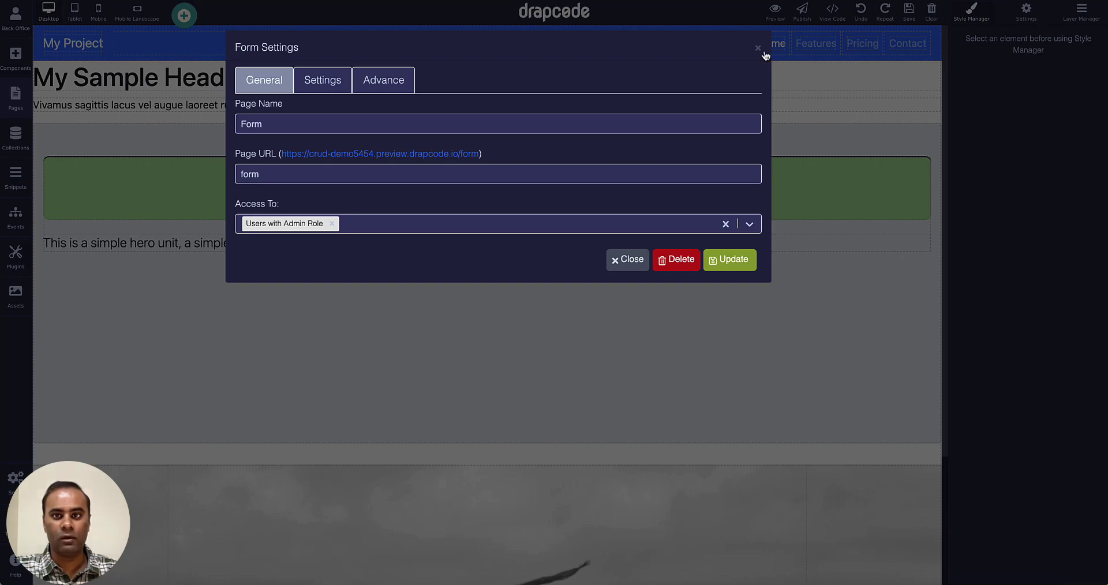
{"action": "left_click", "coordinate": [758, 48]}
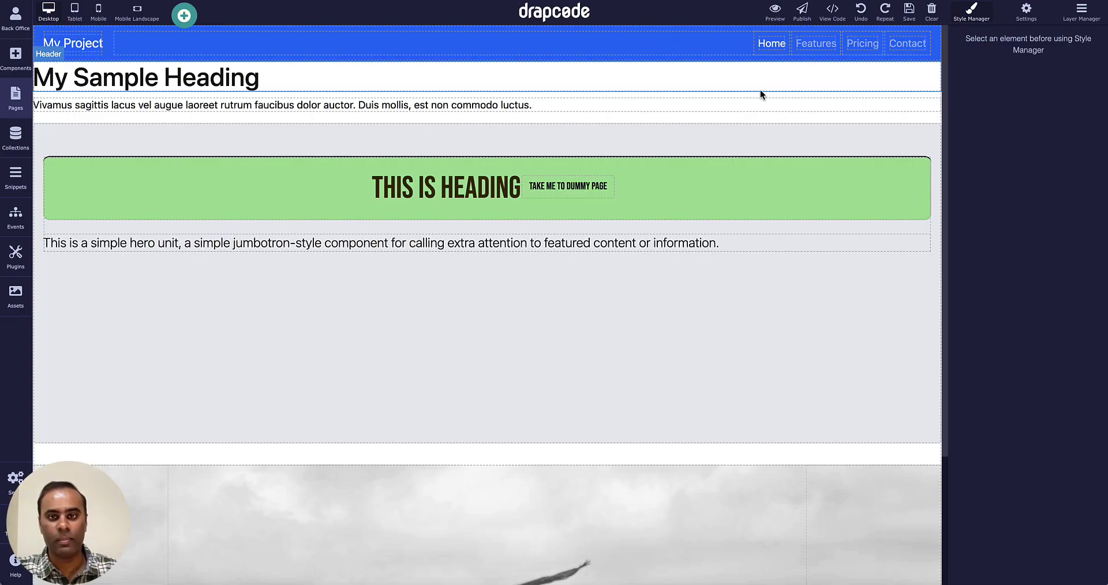